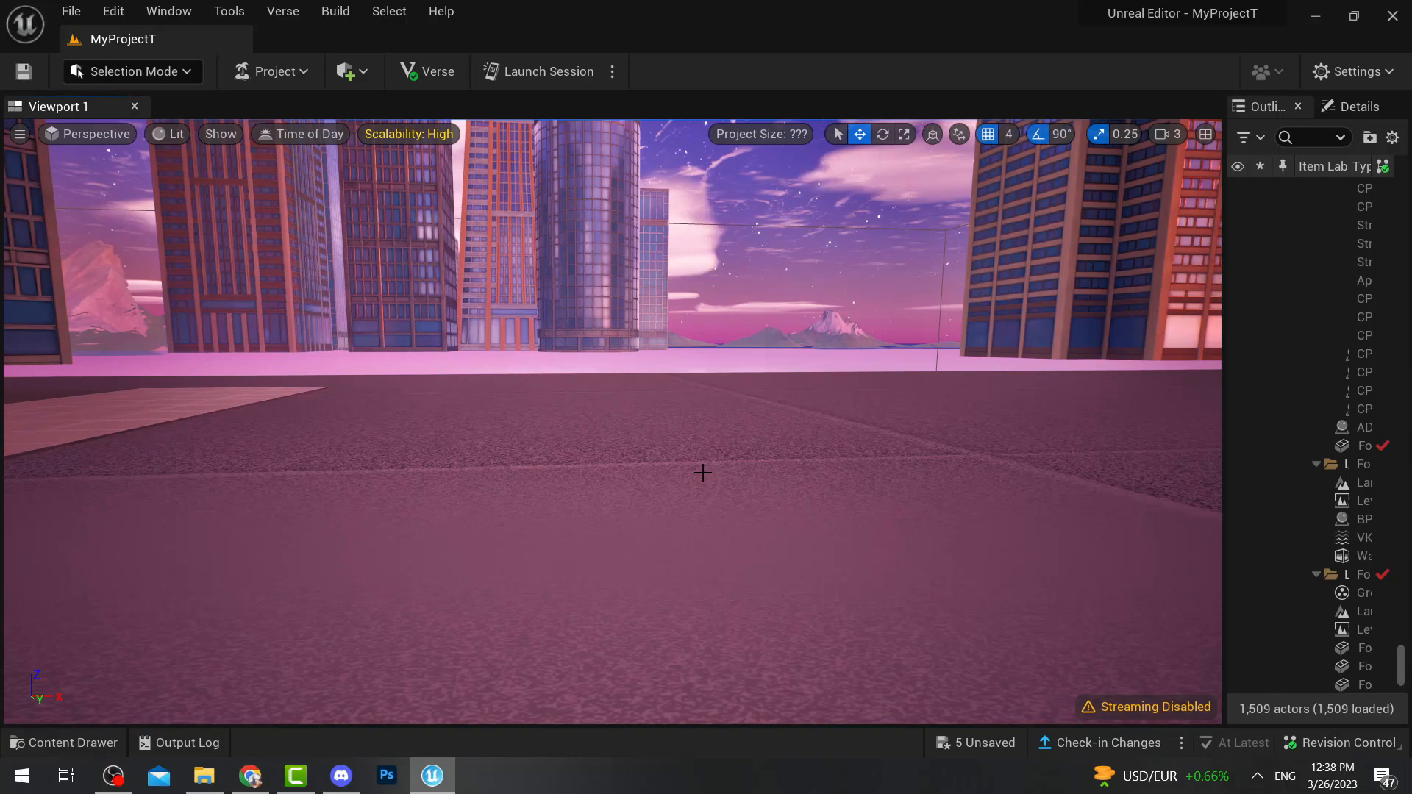
Start migrating the Mannequin folder of MyProjectT with all of its listed animation, material, mesh and texture assets.
click(82, 746)
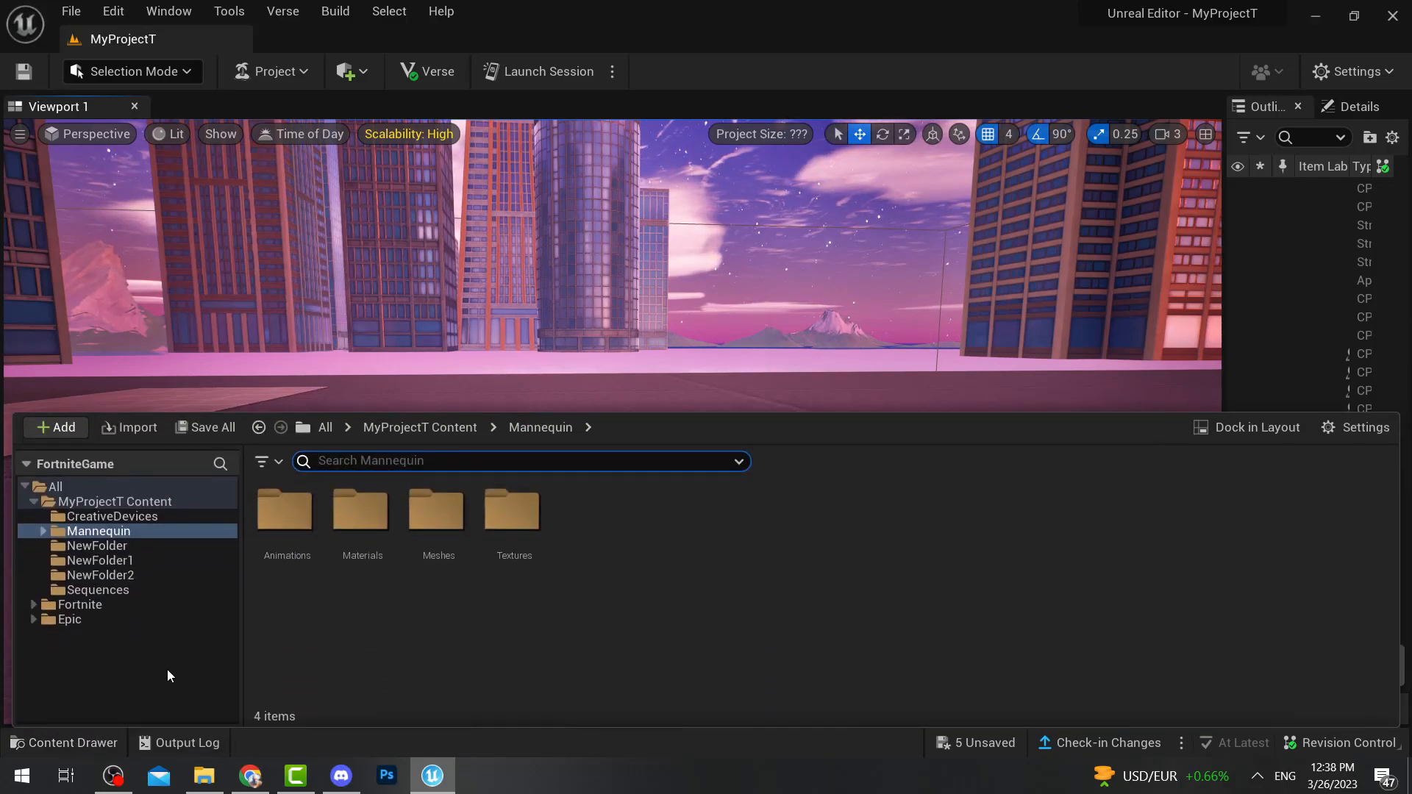
right_click(112, 539)
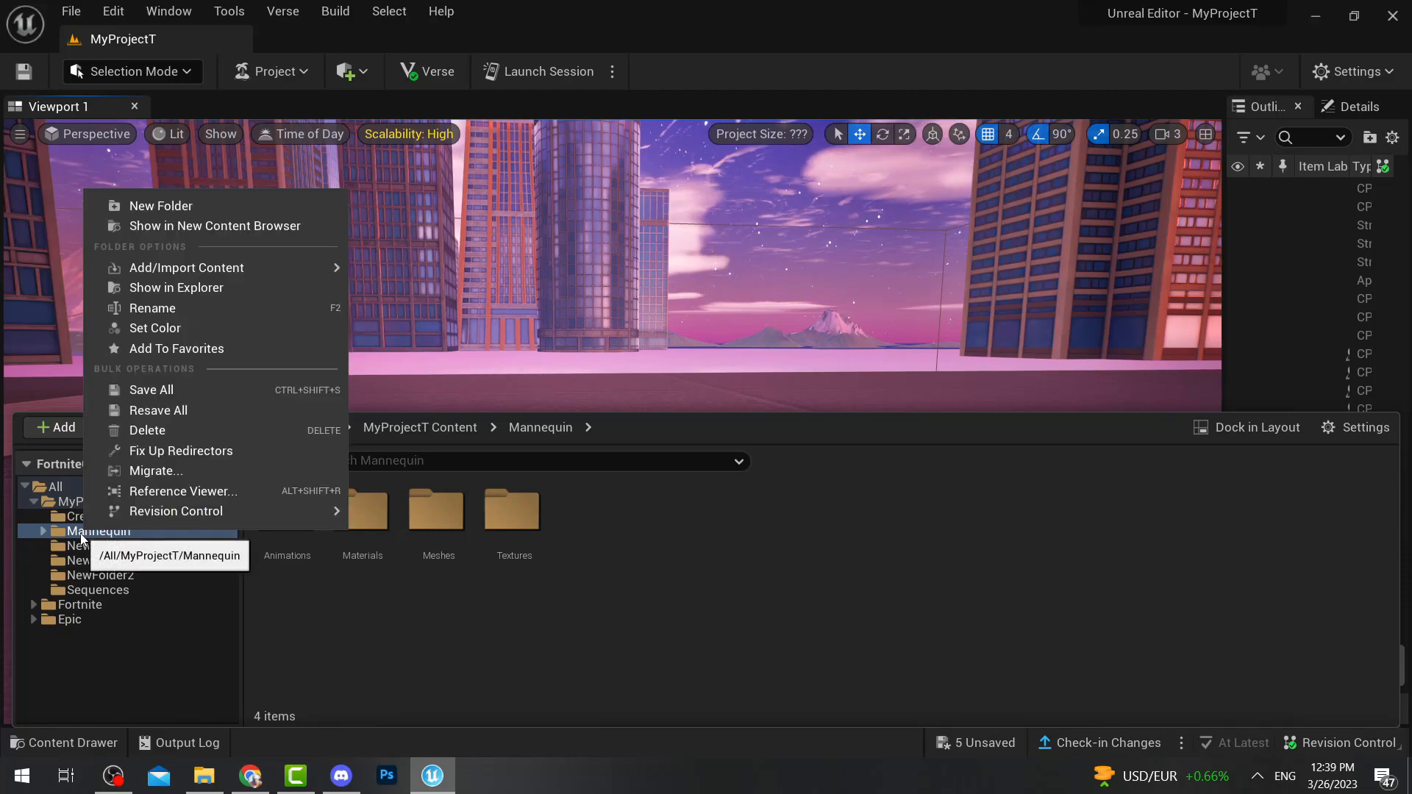
click(157, 471)
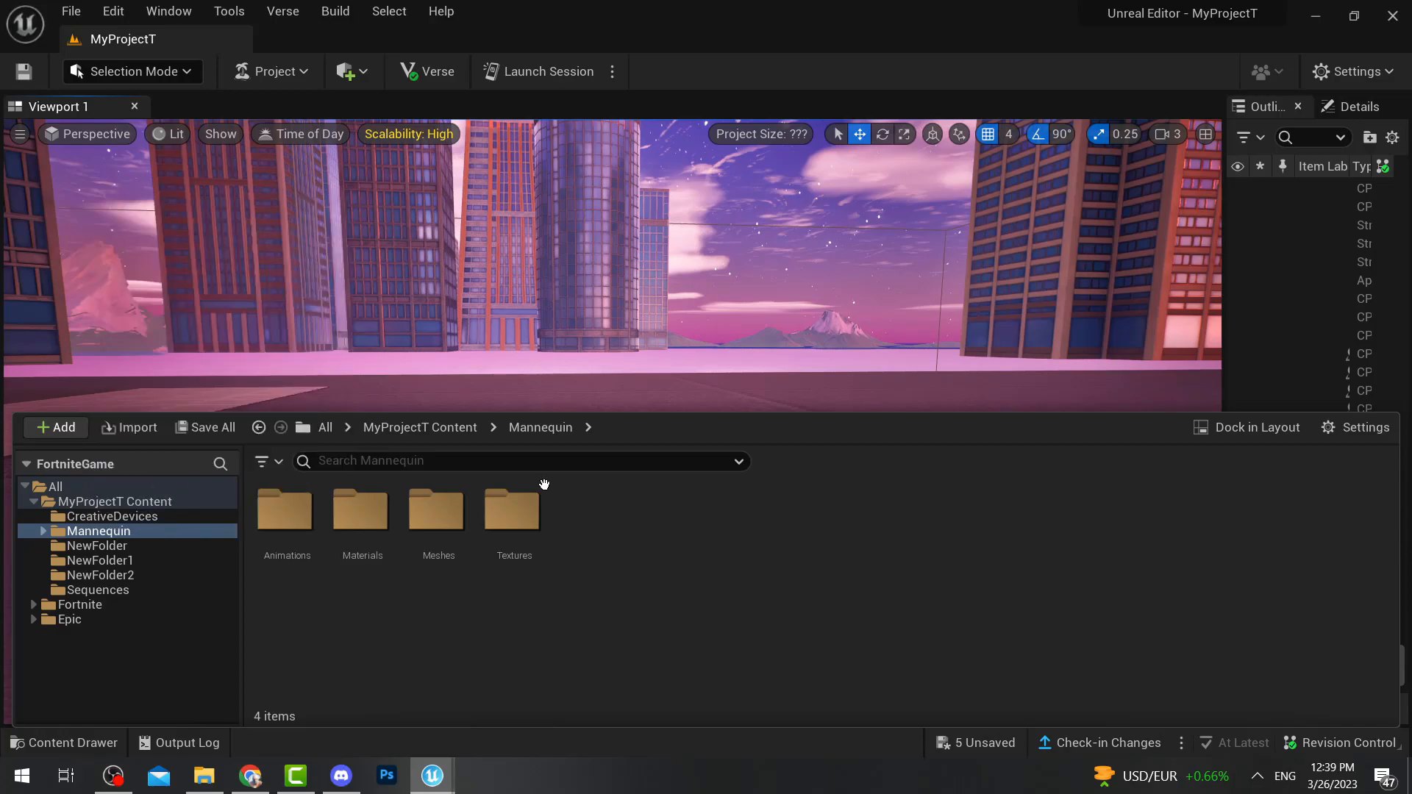
scroll(592, 362, down, 5)
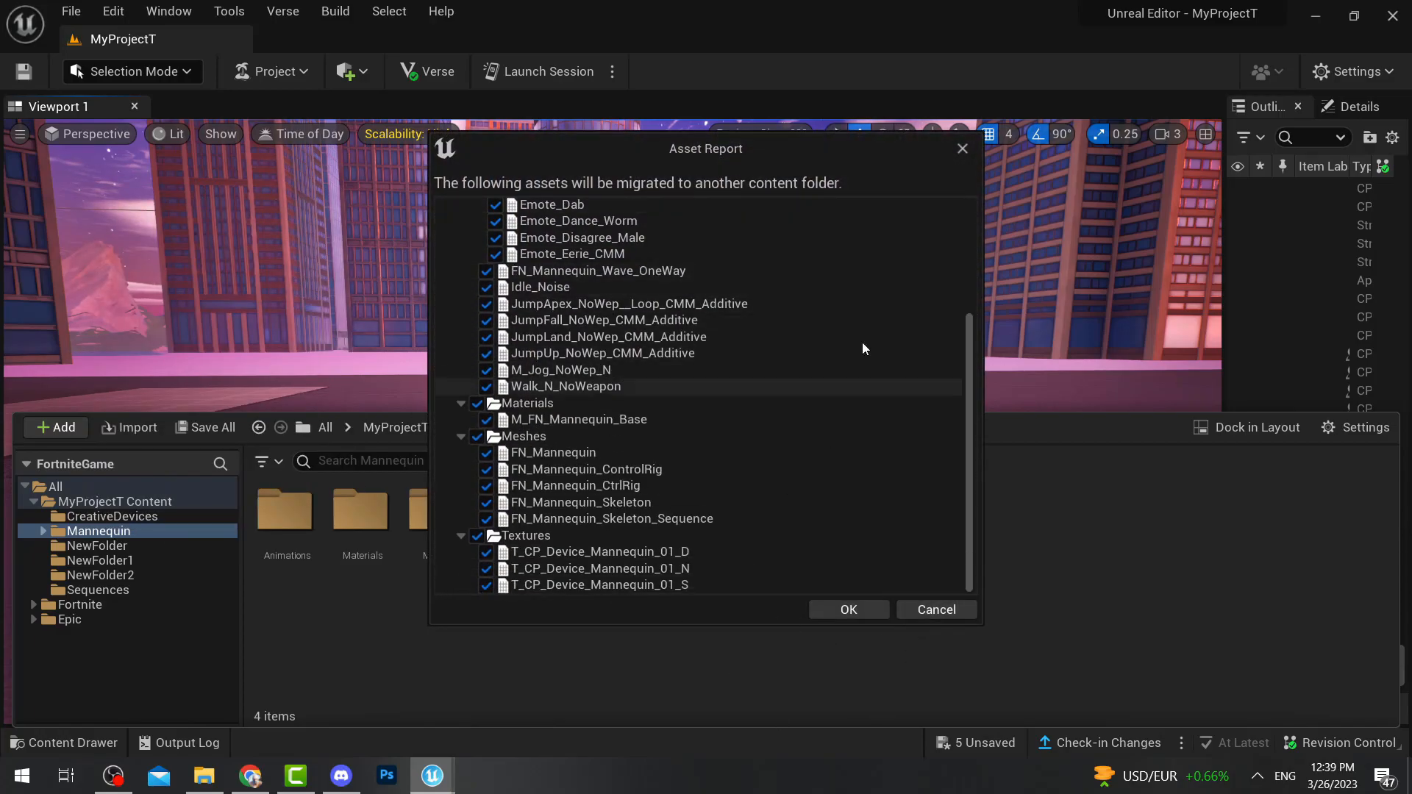
scroll(674, 440, up, 5)
scroll(621, 368, down, 5)
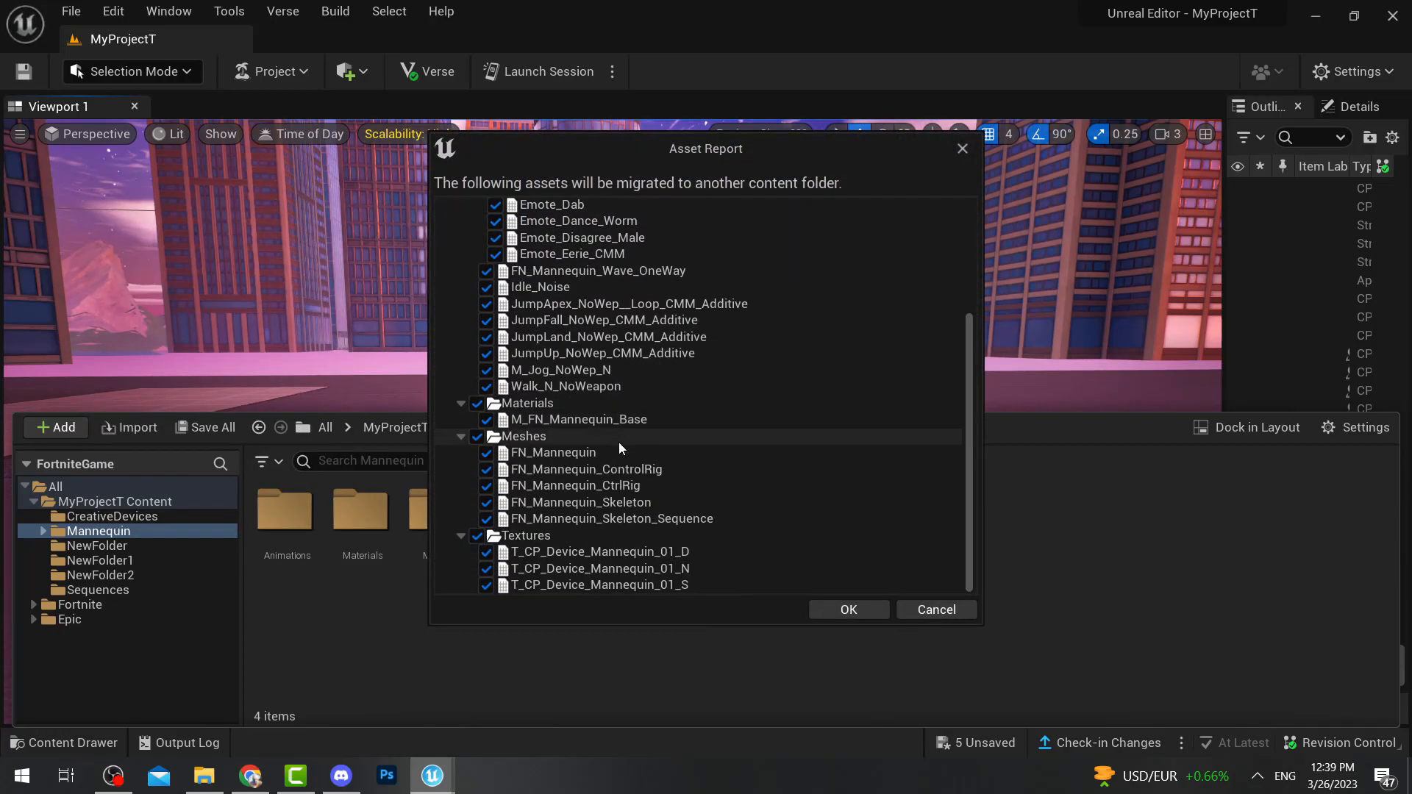
click(846, 611)
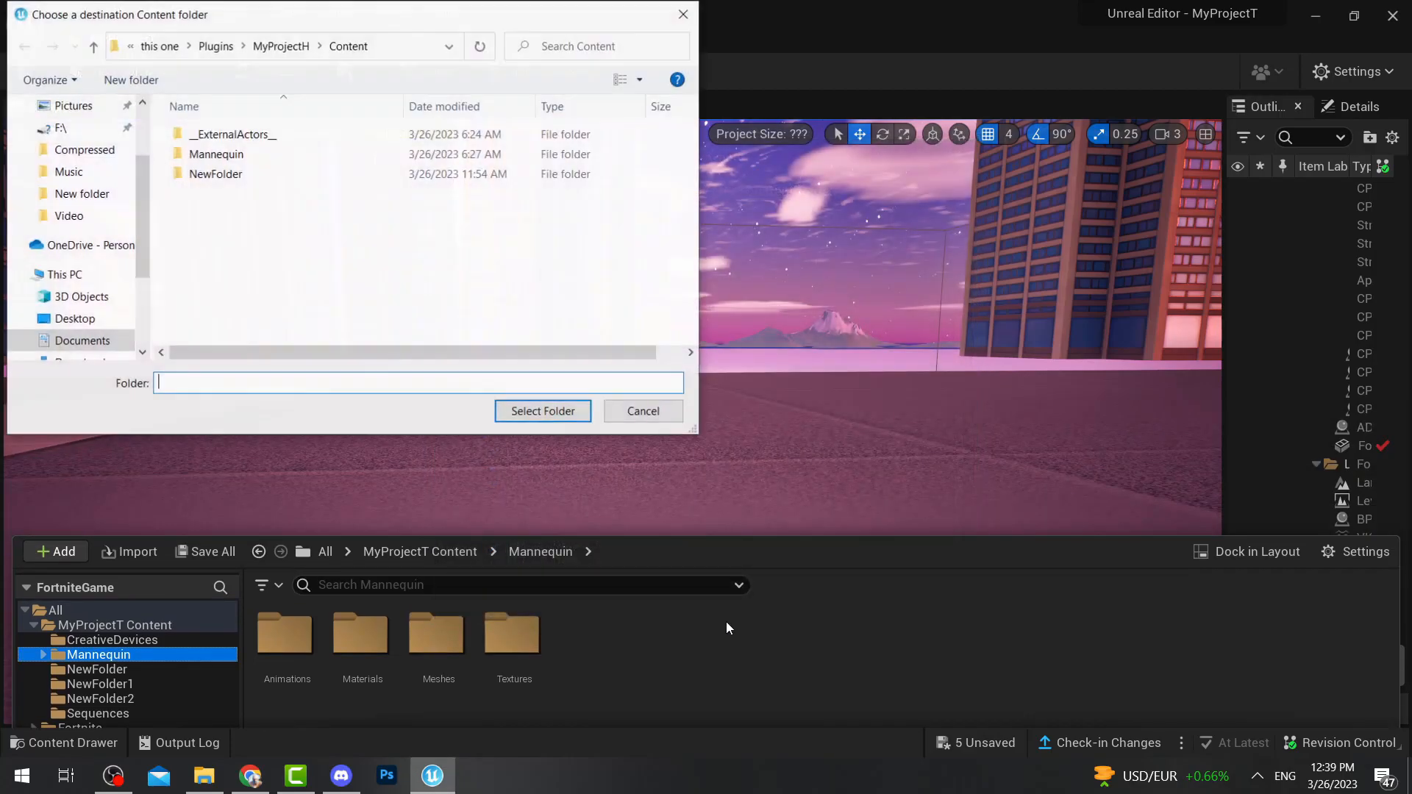
Browse the migration destination up to the Fortnite Projects folder and select the "this one" project folder.
click(281, 46)
click(216, 45)
click(242, 46)
click(203, 48)
click(247, 51)
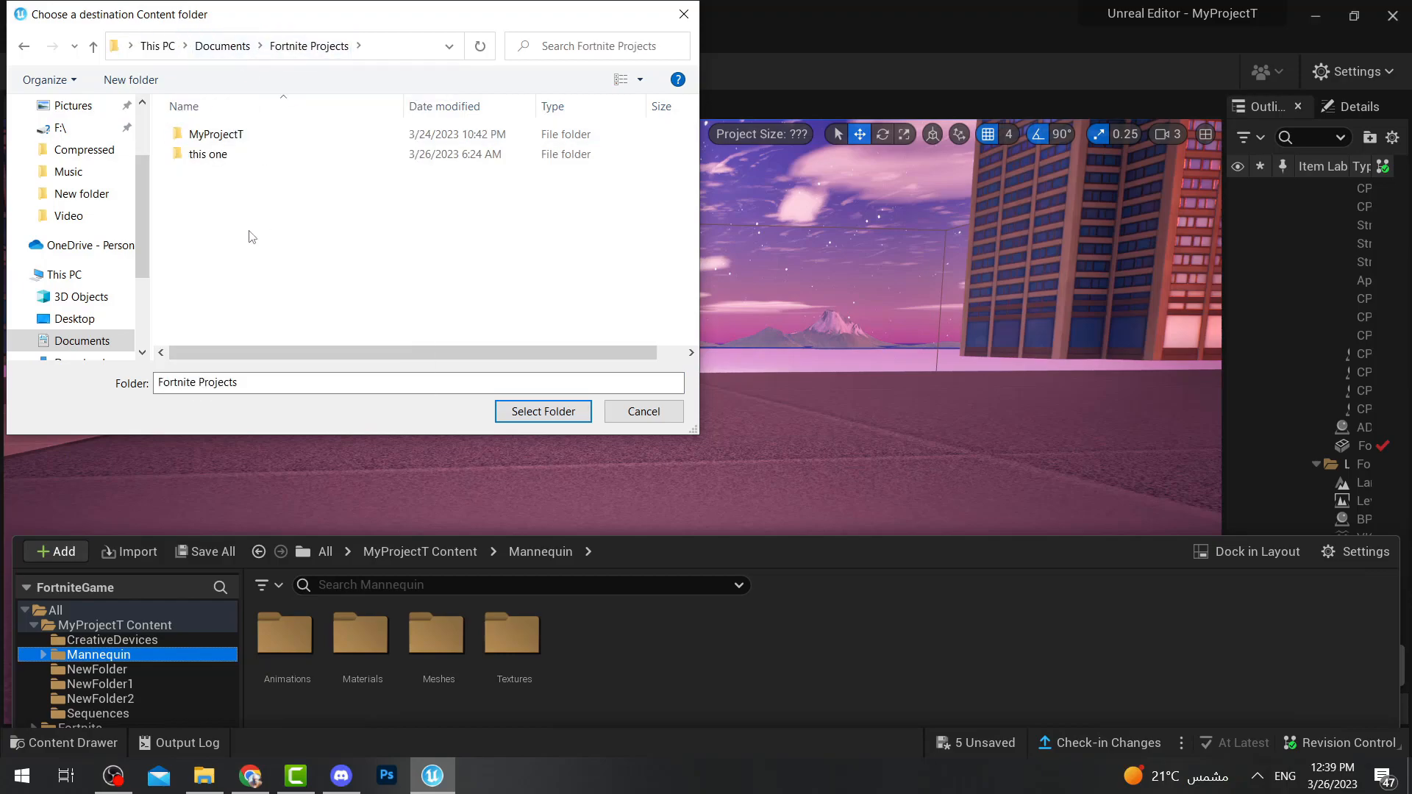
click(234, 135)
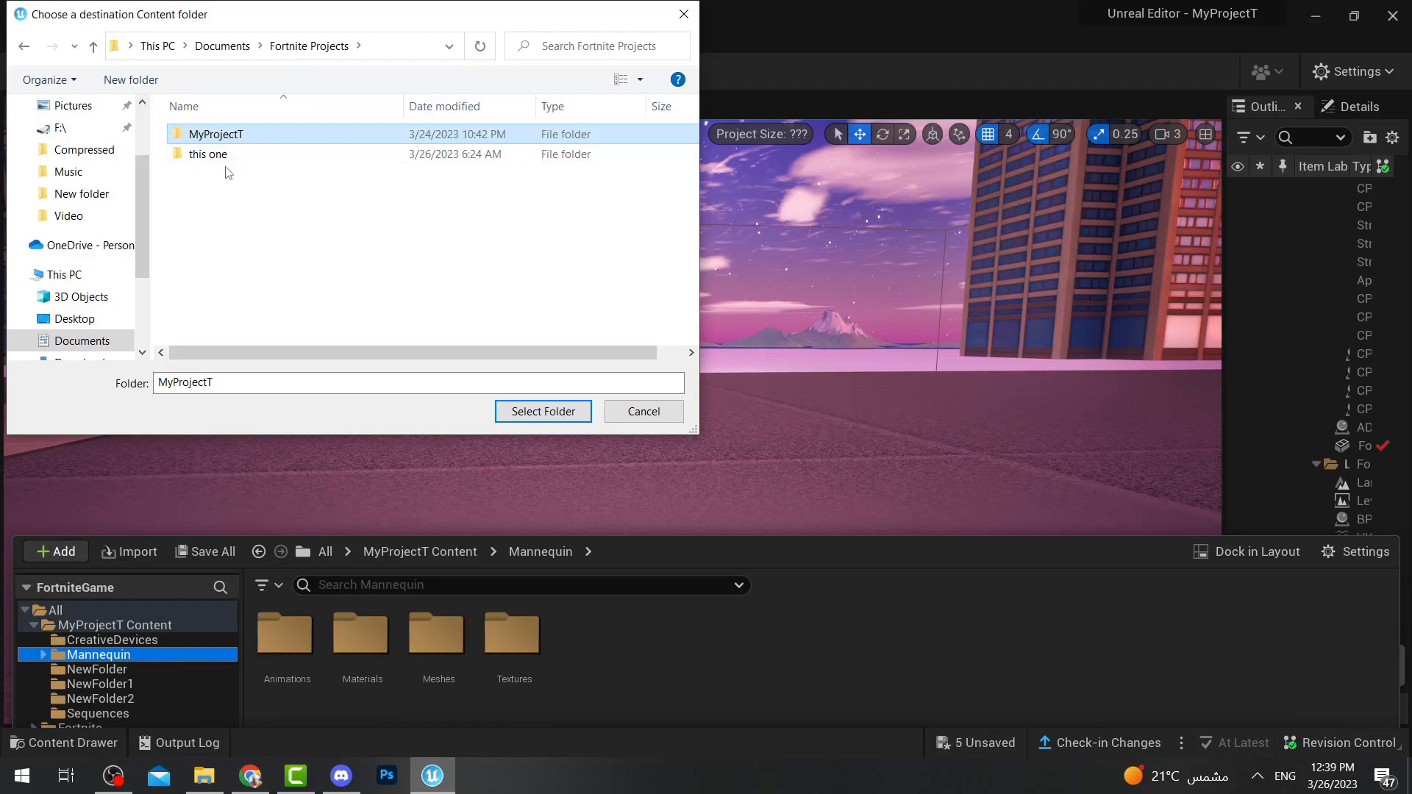
click(217, 159)
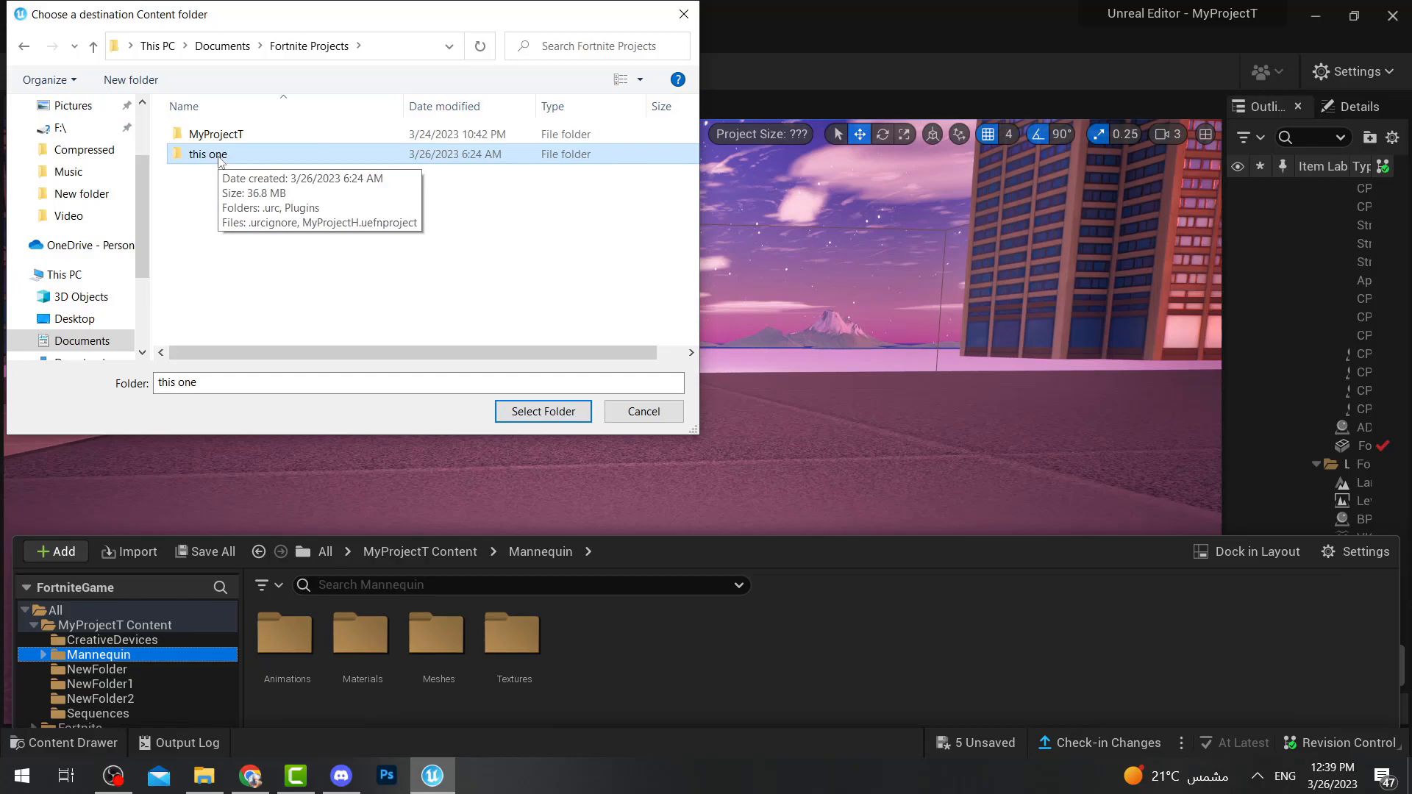
Locate the Content folder under this one, Plugins, MyProjectH as the migration destination.
double_click(243, 152)
double_click(220, 155)
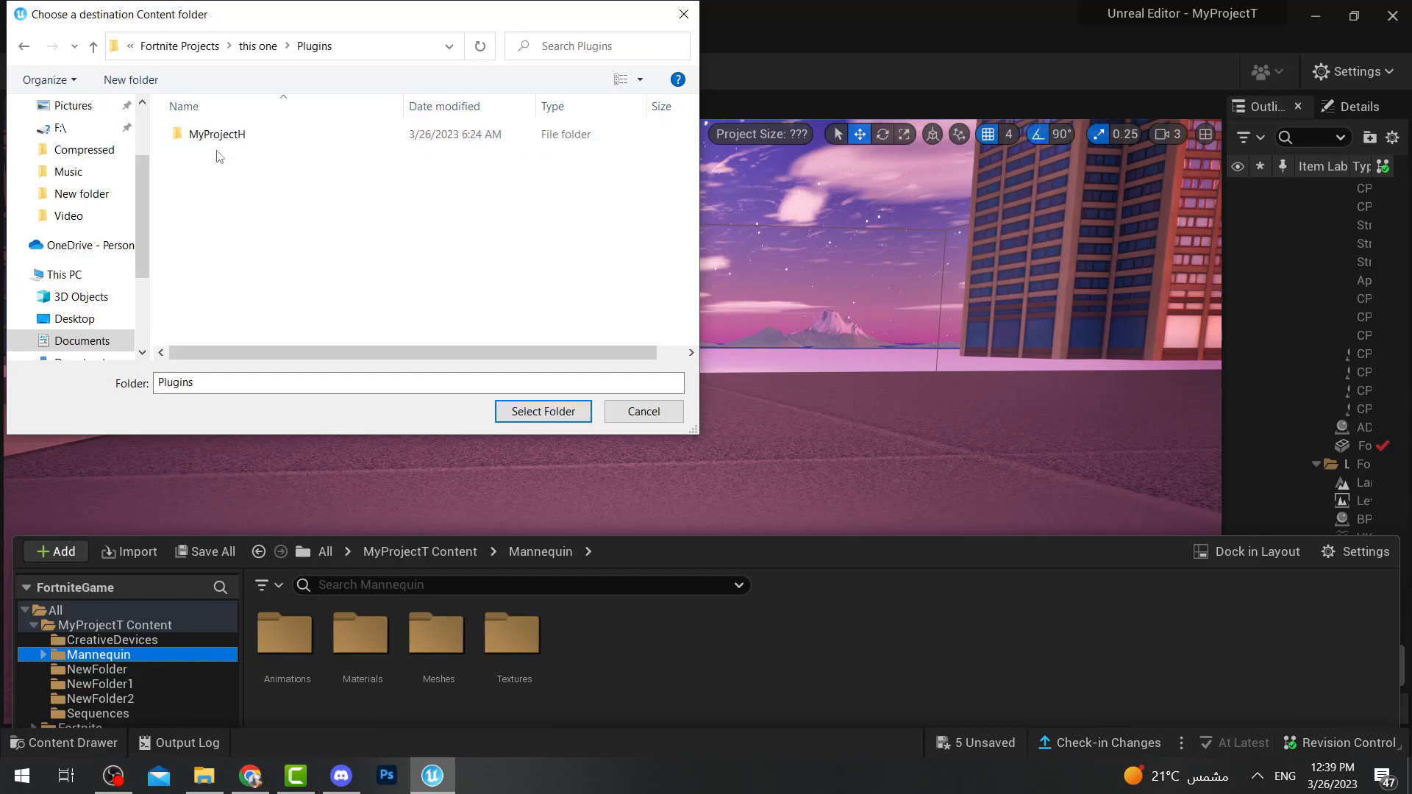
double_click(234, 136)
click(213, 140)
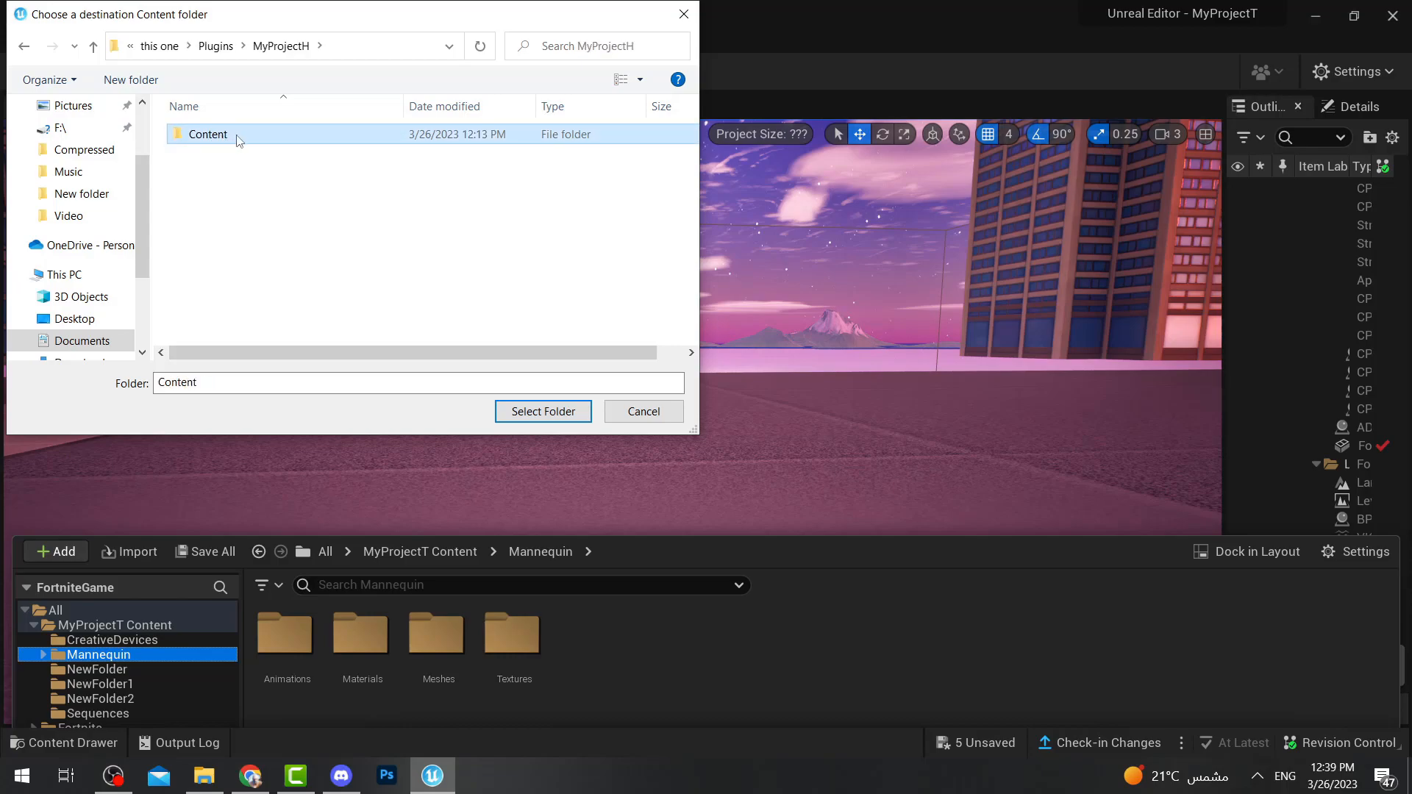
double_click(264, 133)
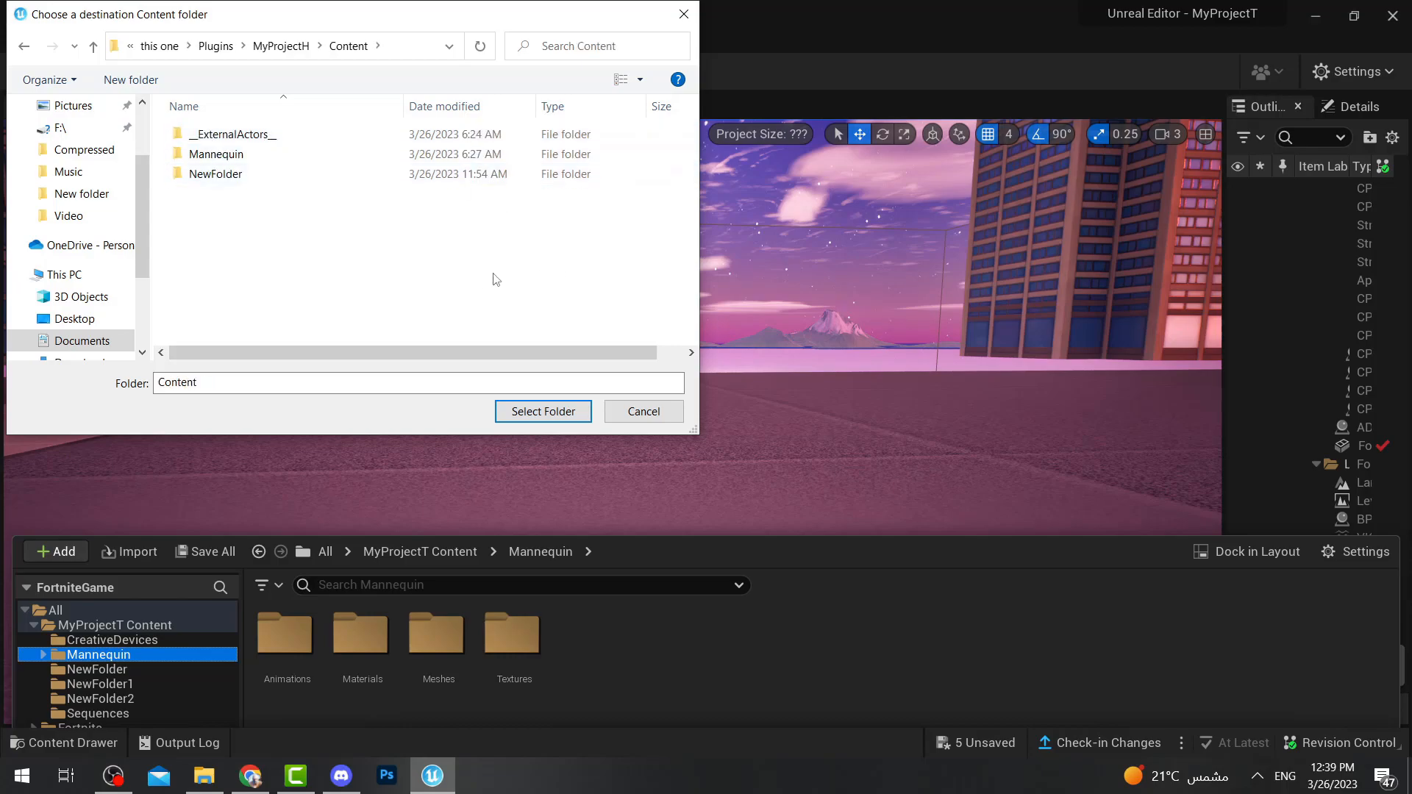
click(24, 47)
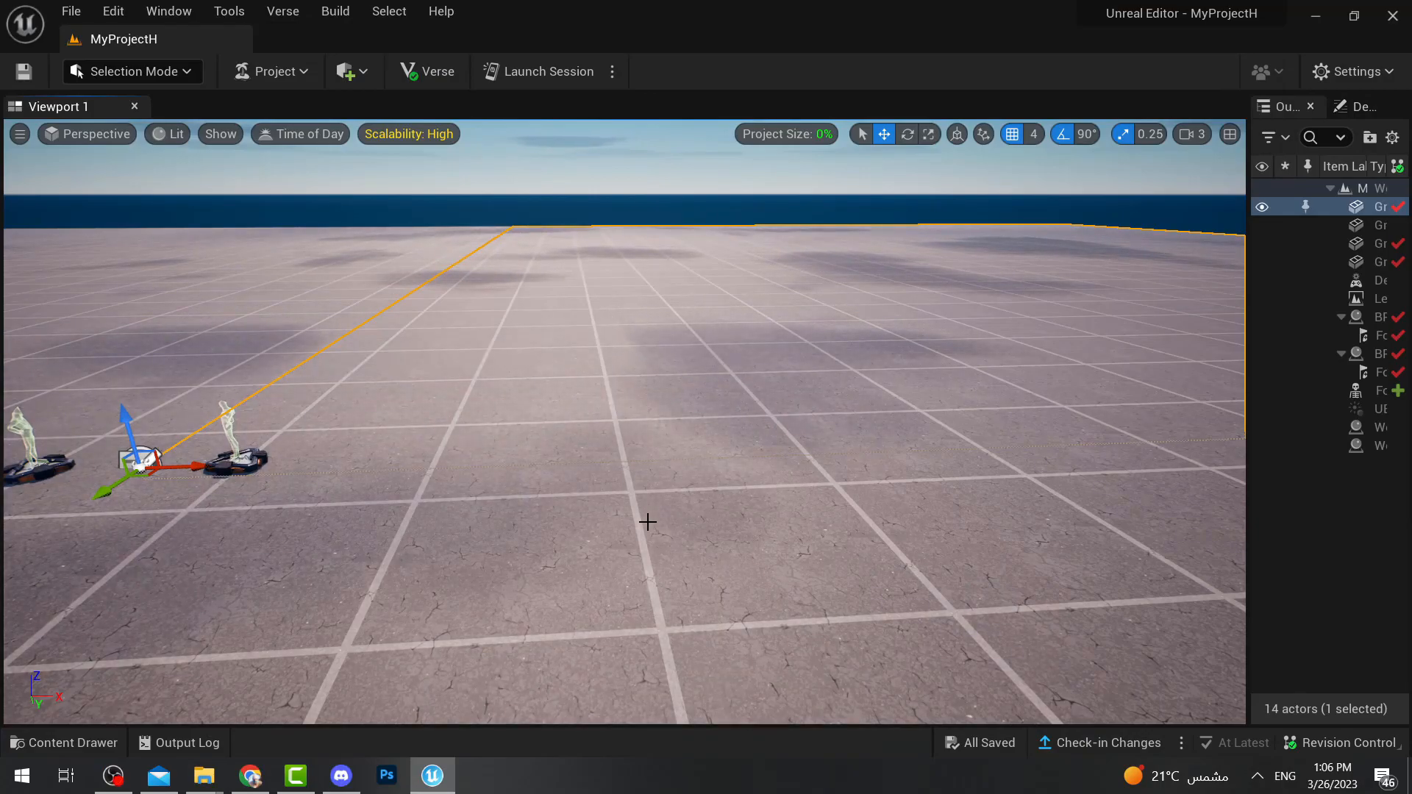
In MyProjectH, browse the Mannequin Animations folder and open Emote_Dab from its Emotes subfolder.
click(90, 739)
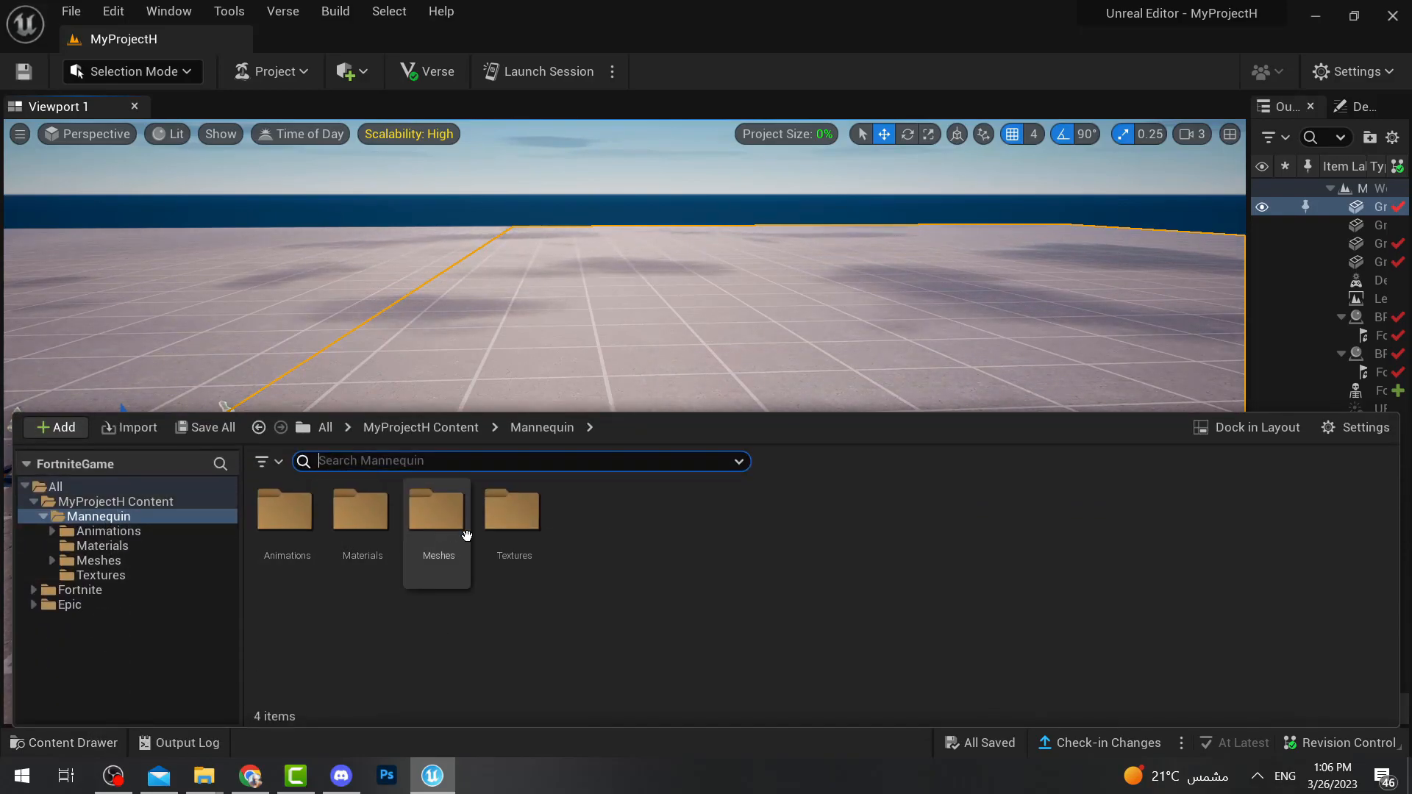
double_click(285, 512)
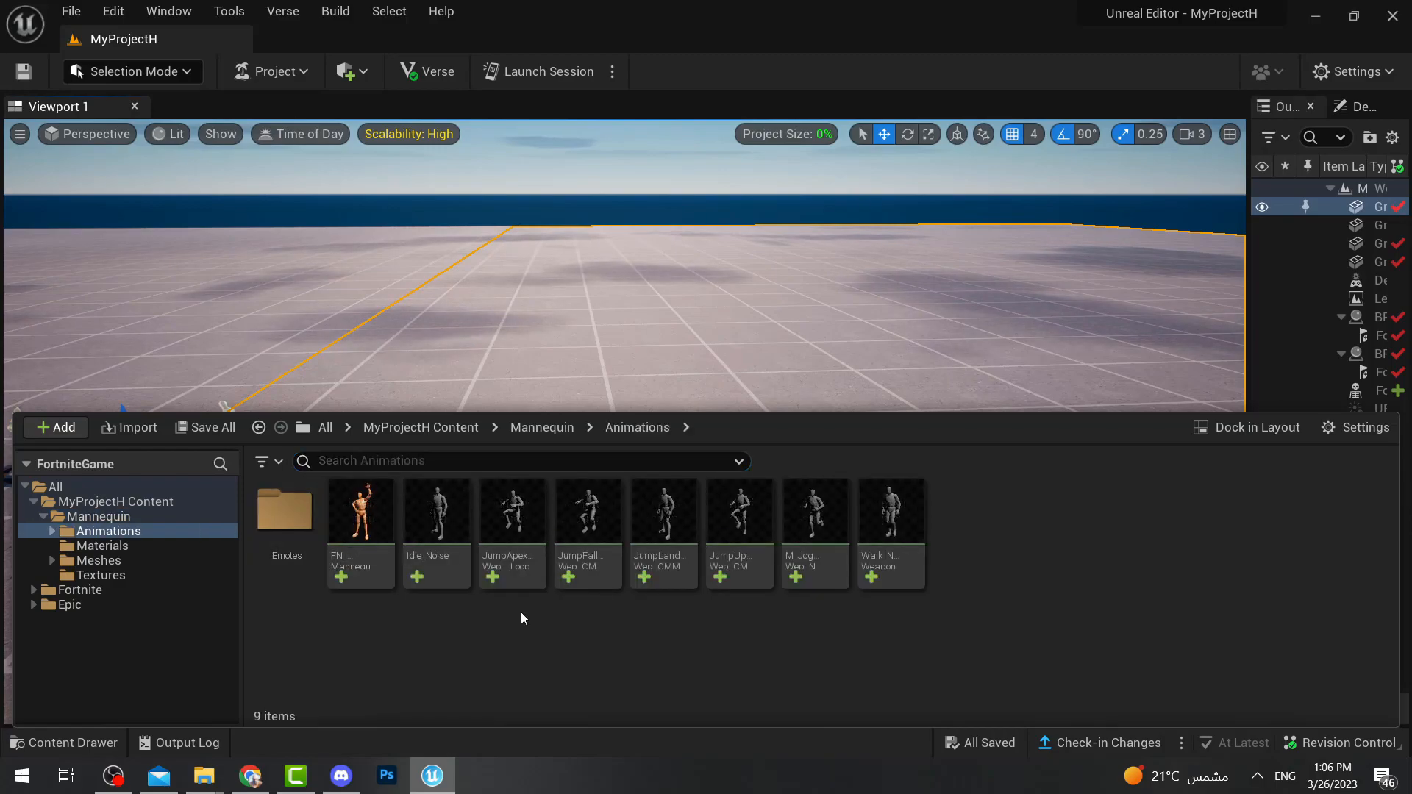
mouse_move(901, 537)
click(286, 513)
double_click(286, 513)
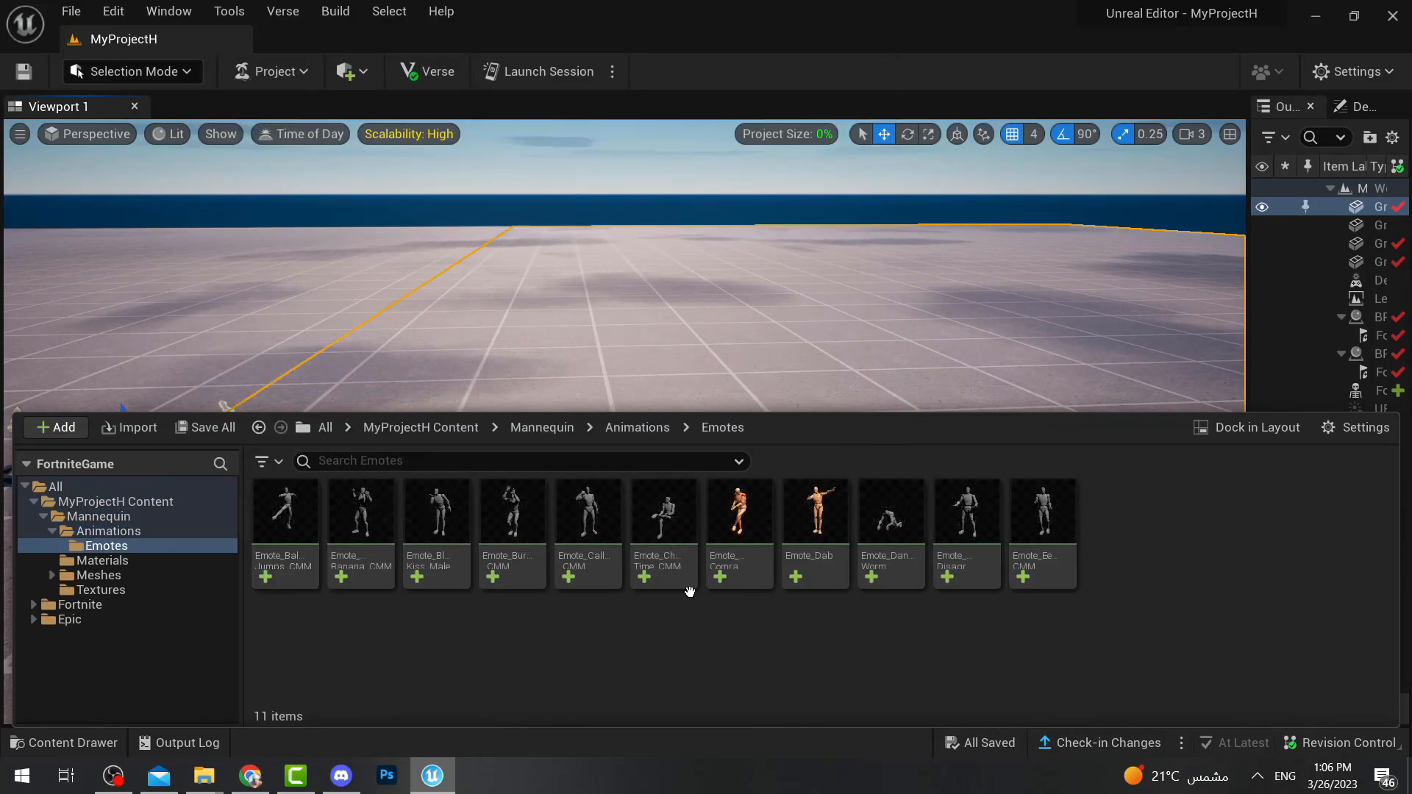
double_click(818, 520)
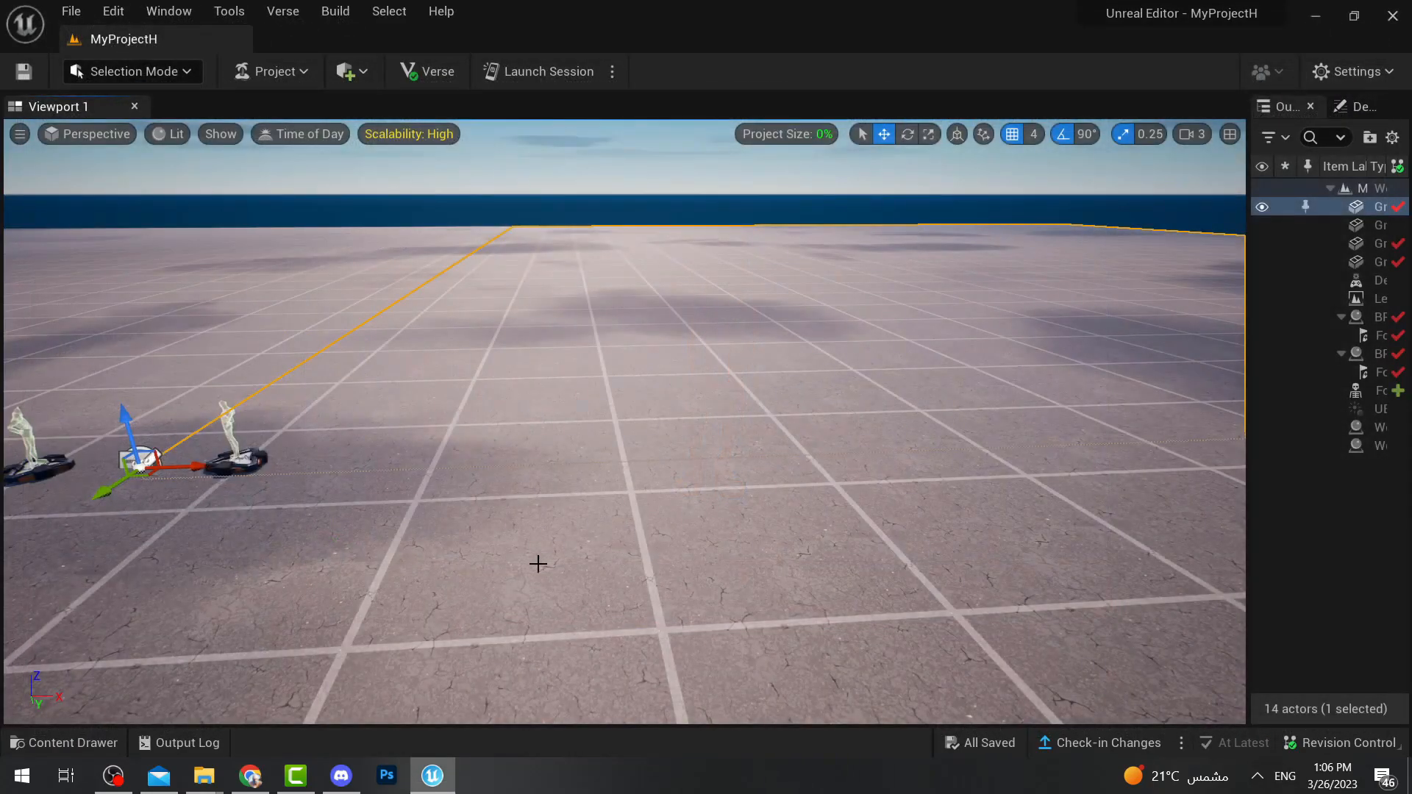
Open the Mannequin Meshes folder and place FN_Mannequin_ControlRig in the level.
click(72, 743)
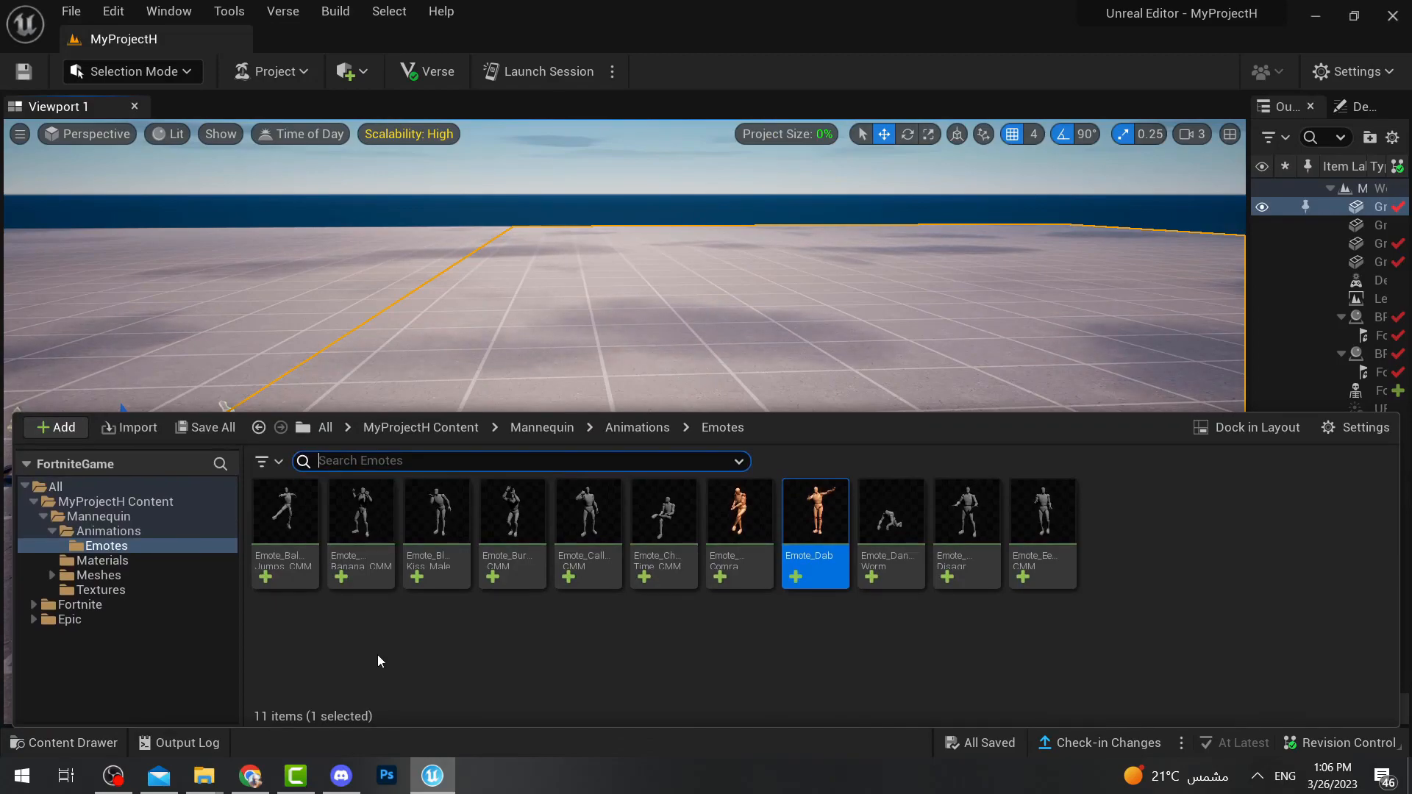
click(123, 531)
click(118, 517)
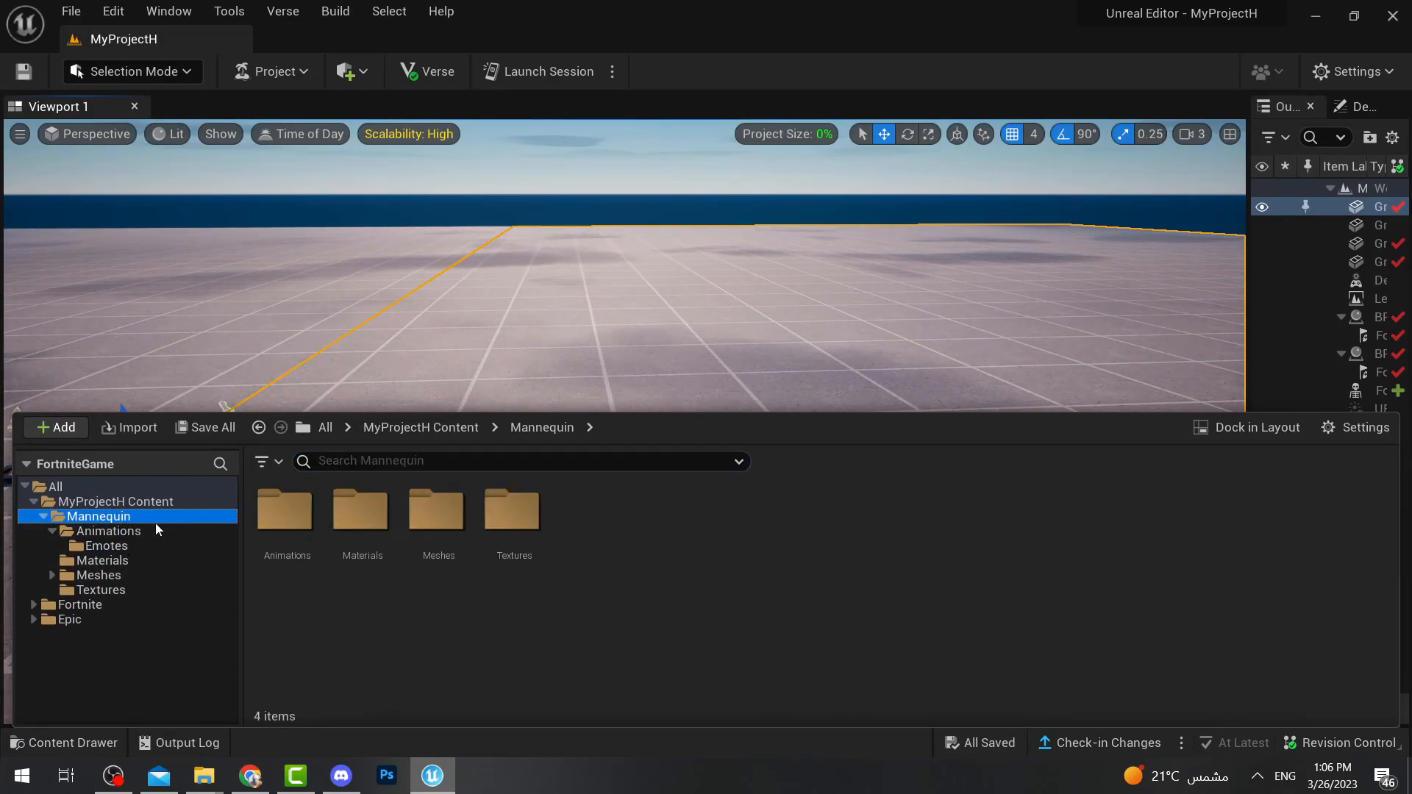
click(444, 535)
double_click(444, 534)
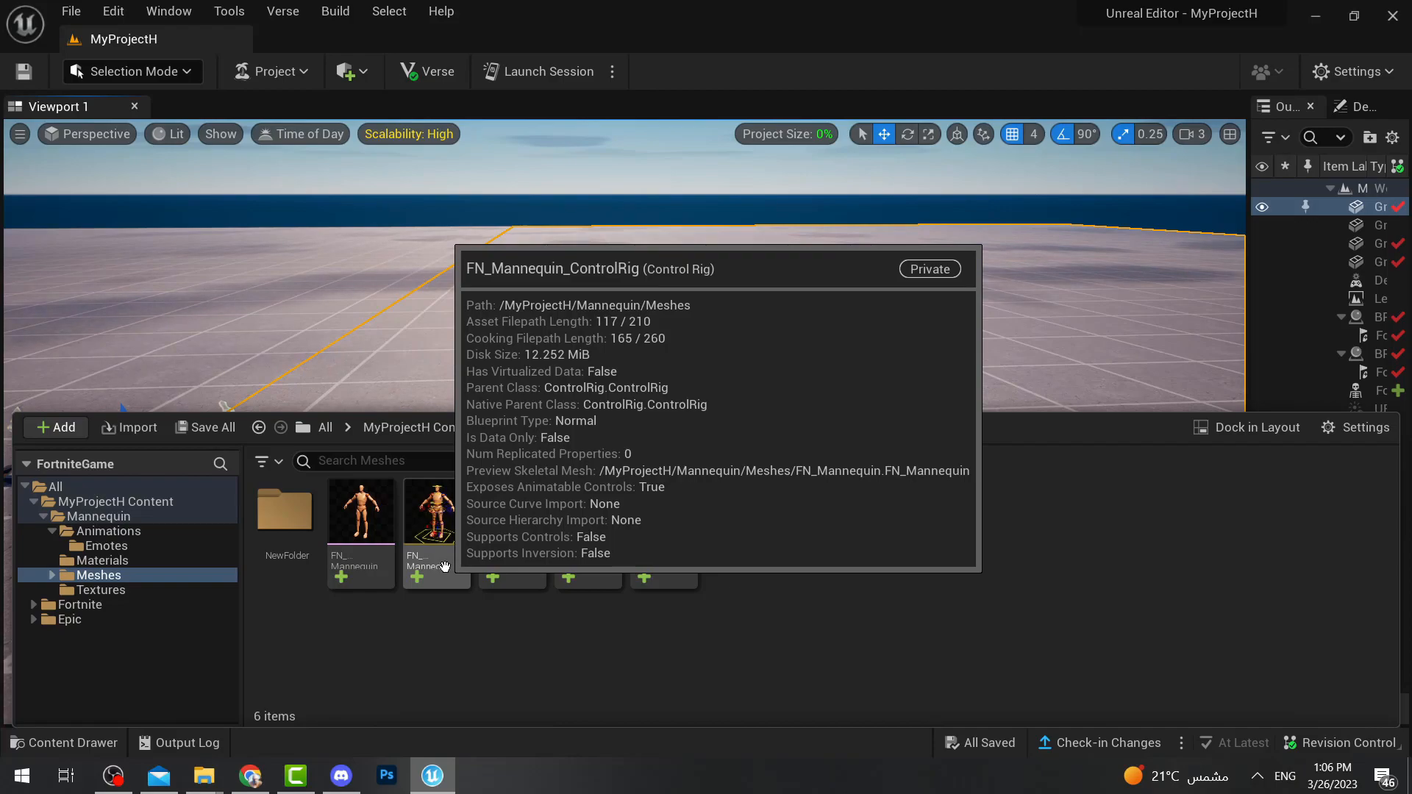
click(444, 565)
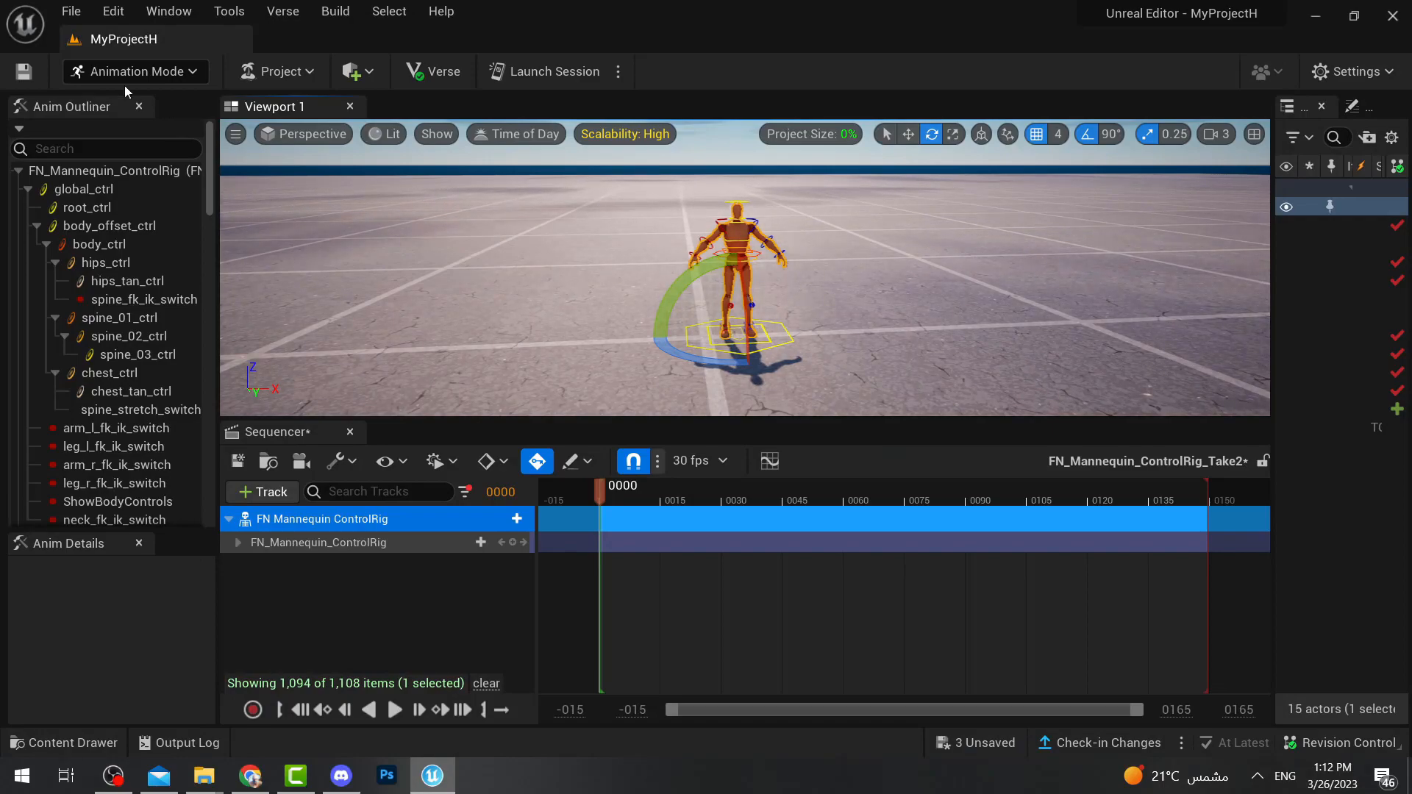
Examine the available editor modes and the coloured control shapes on the placed mannequin.
click(129, 73)
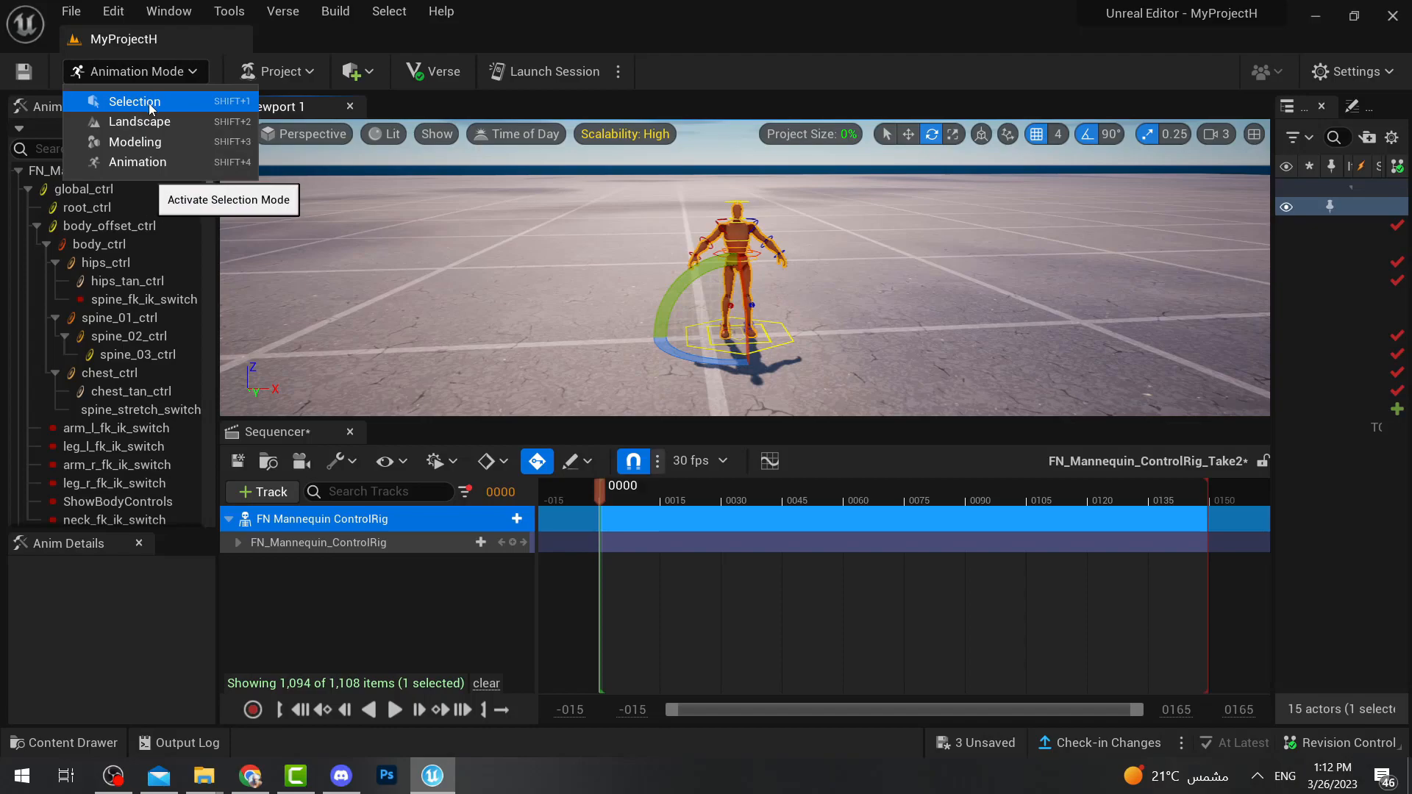
click(158, 72)
mouse_move(717, 258)
right_down()
mouse_move(750, 244)
mouse_move(734, 251)
right_up()
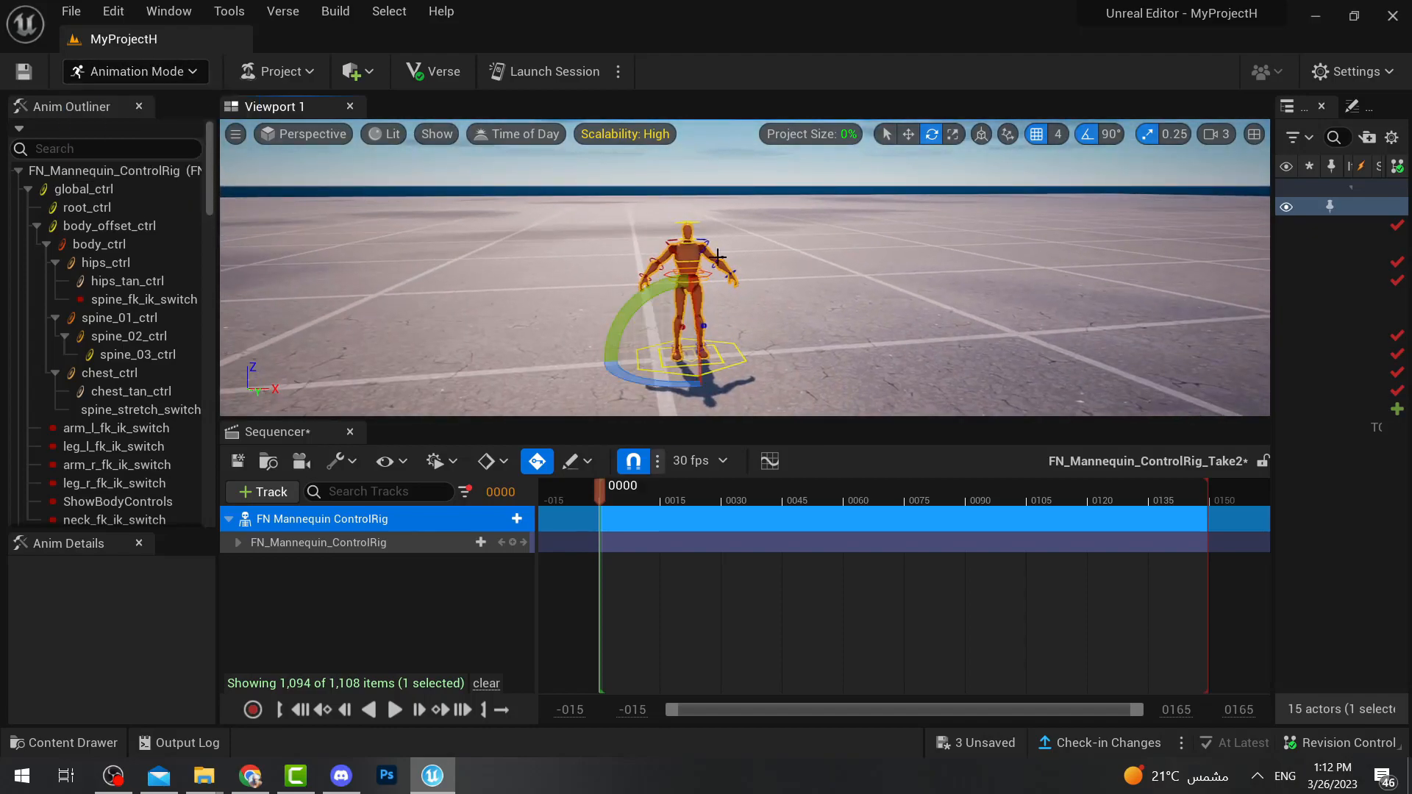
scroll(718, 256, up, 5)
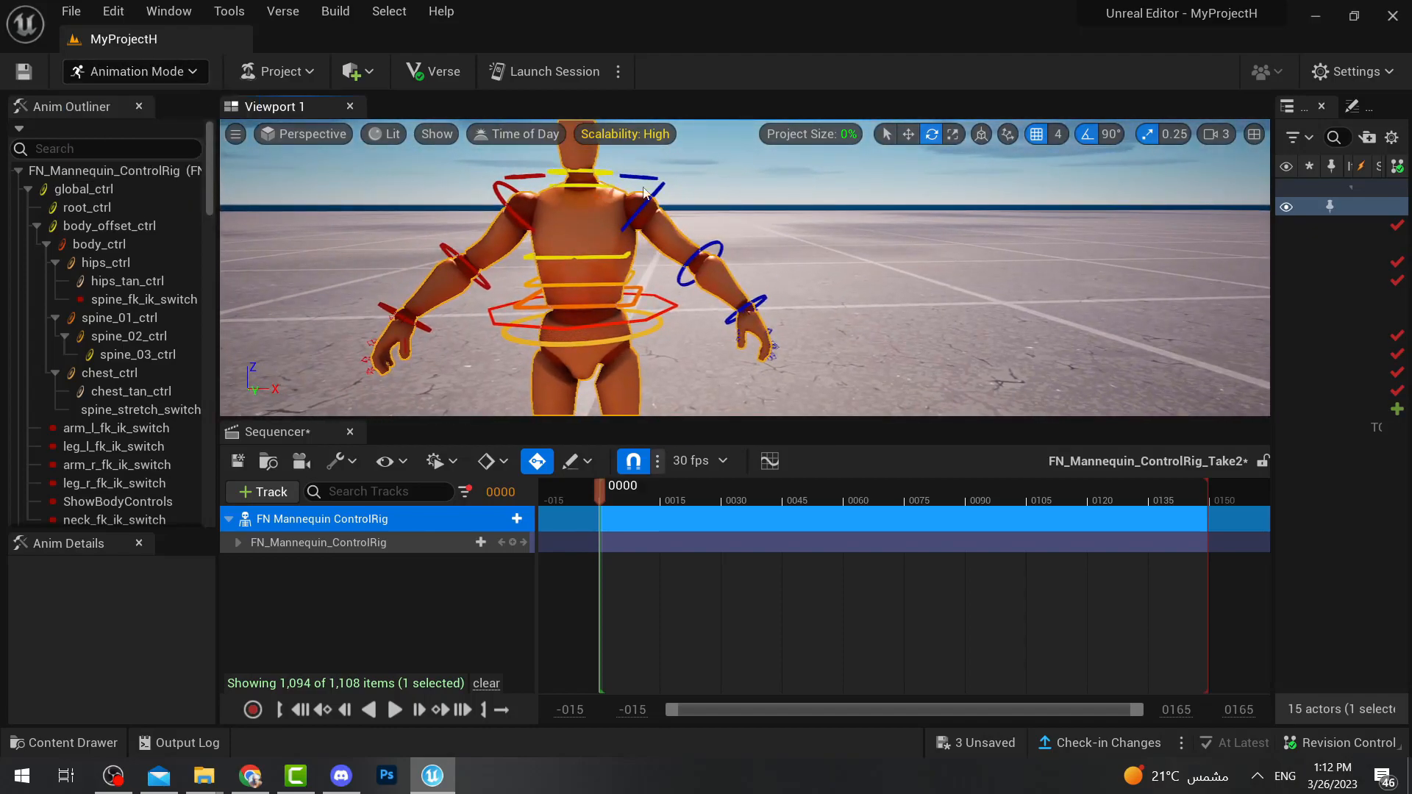
scroll(708, 255, down, 5)
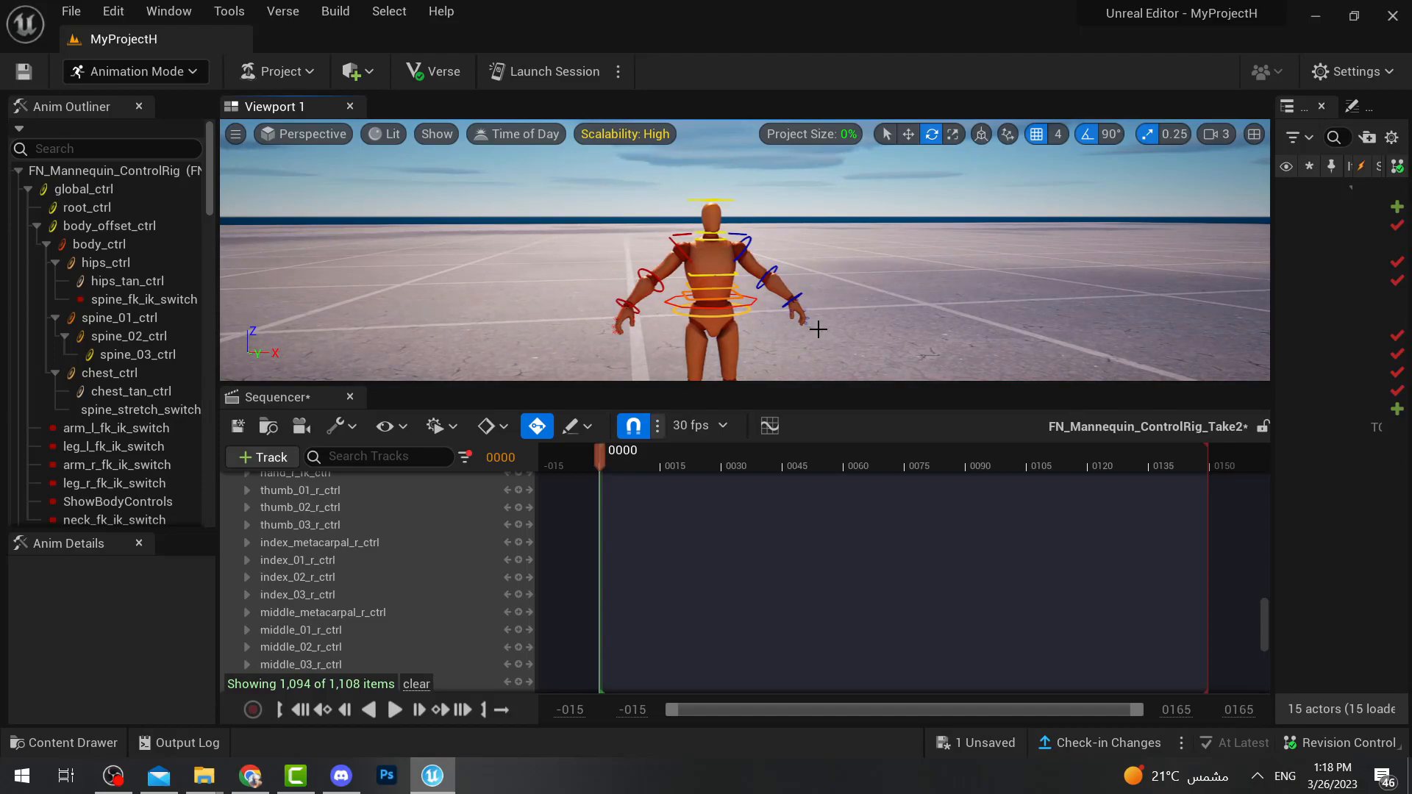
Key the entire FN_Mannequin_ControlRig track at frame 0 and expand it to its individual controls.
scroll(469, 550, up, 10)
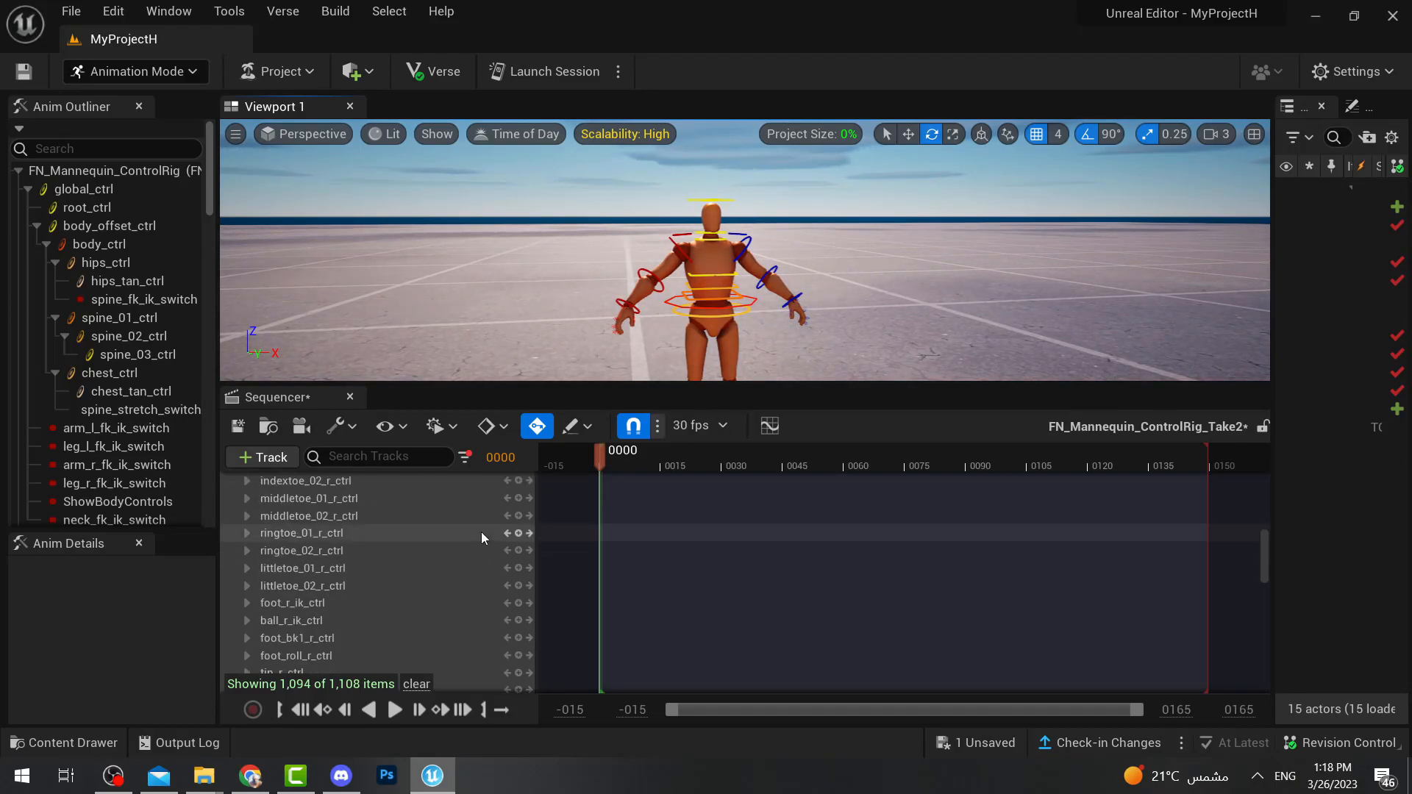
scroll(493, 540, up, 5)
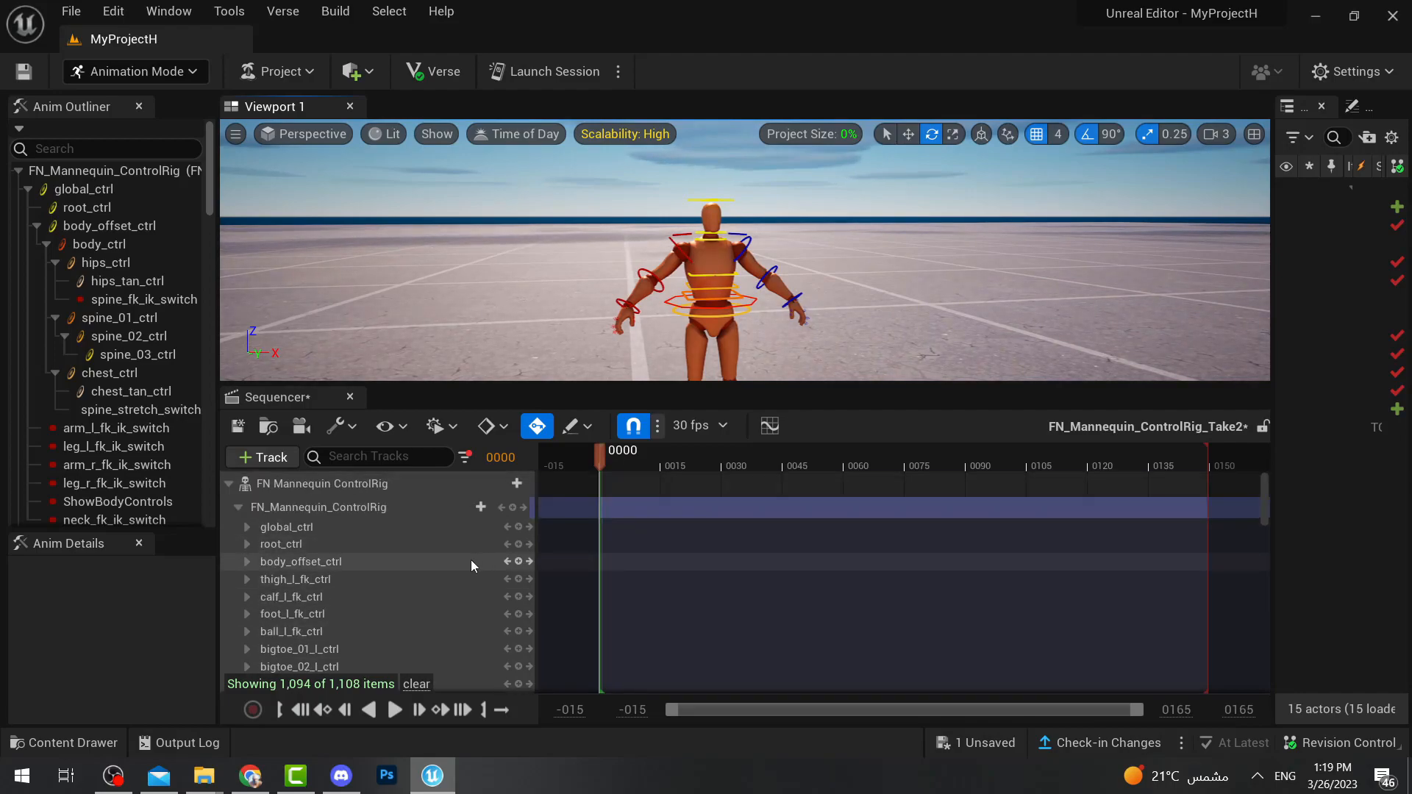
click(239, 508)
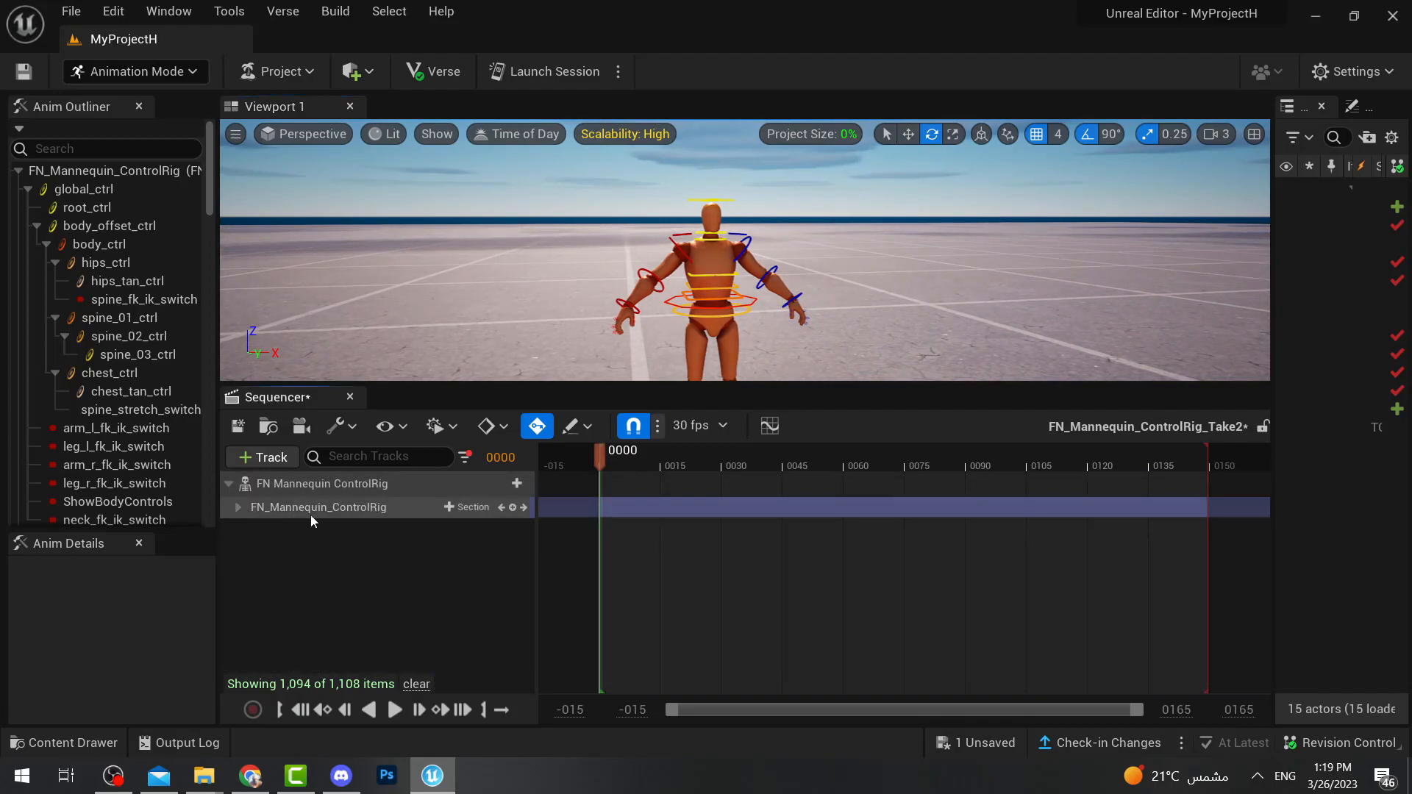
click(513, 508)
click(238, 507)
scroll(587, 505, down, 10)
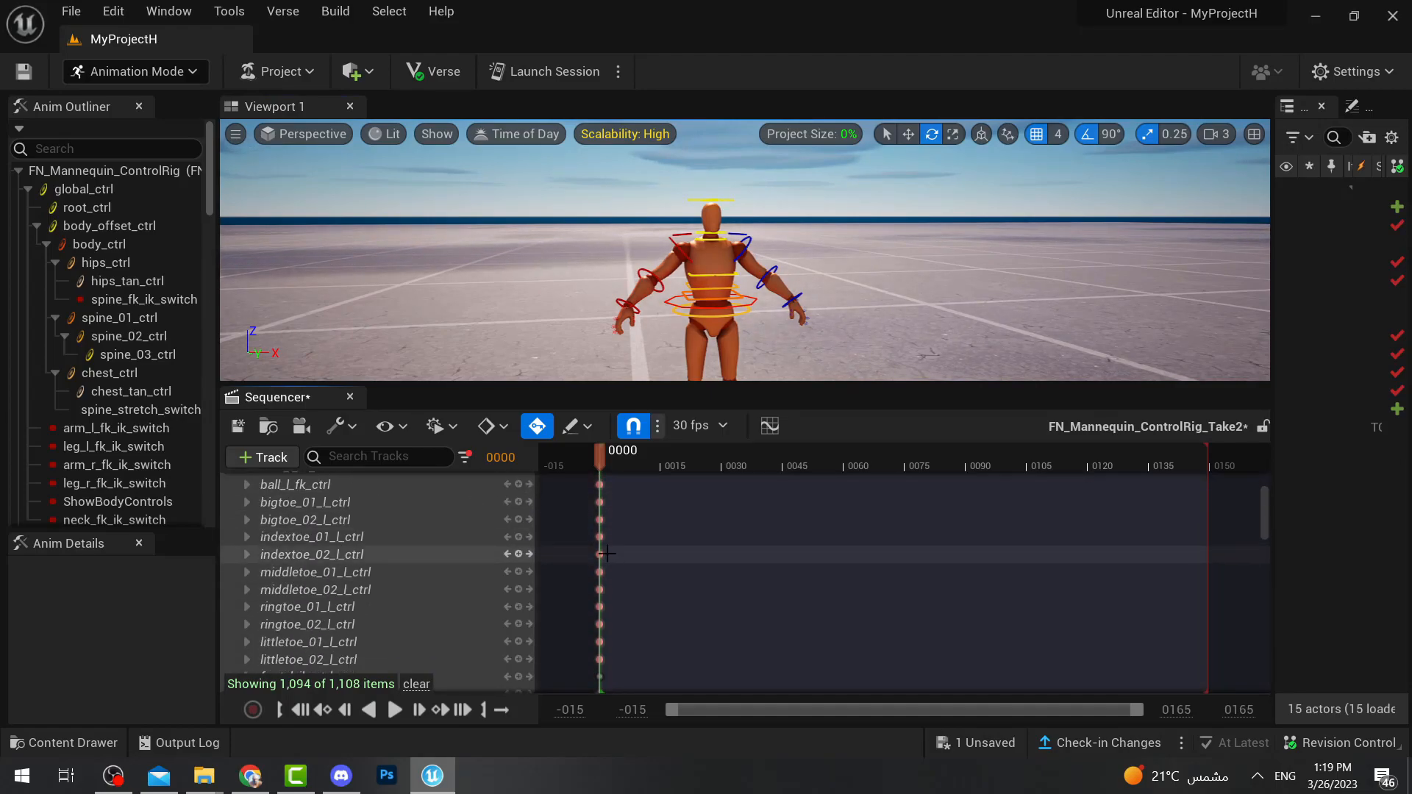
Select several foot, leg, toe and left arm control tracks in turn to see which body part each one drives.
scroll(382, 543, down, 4)
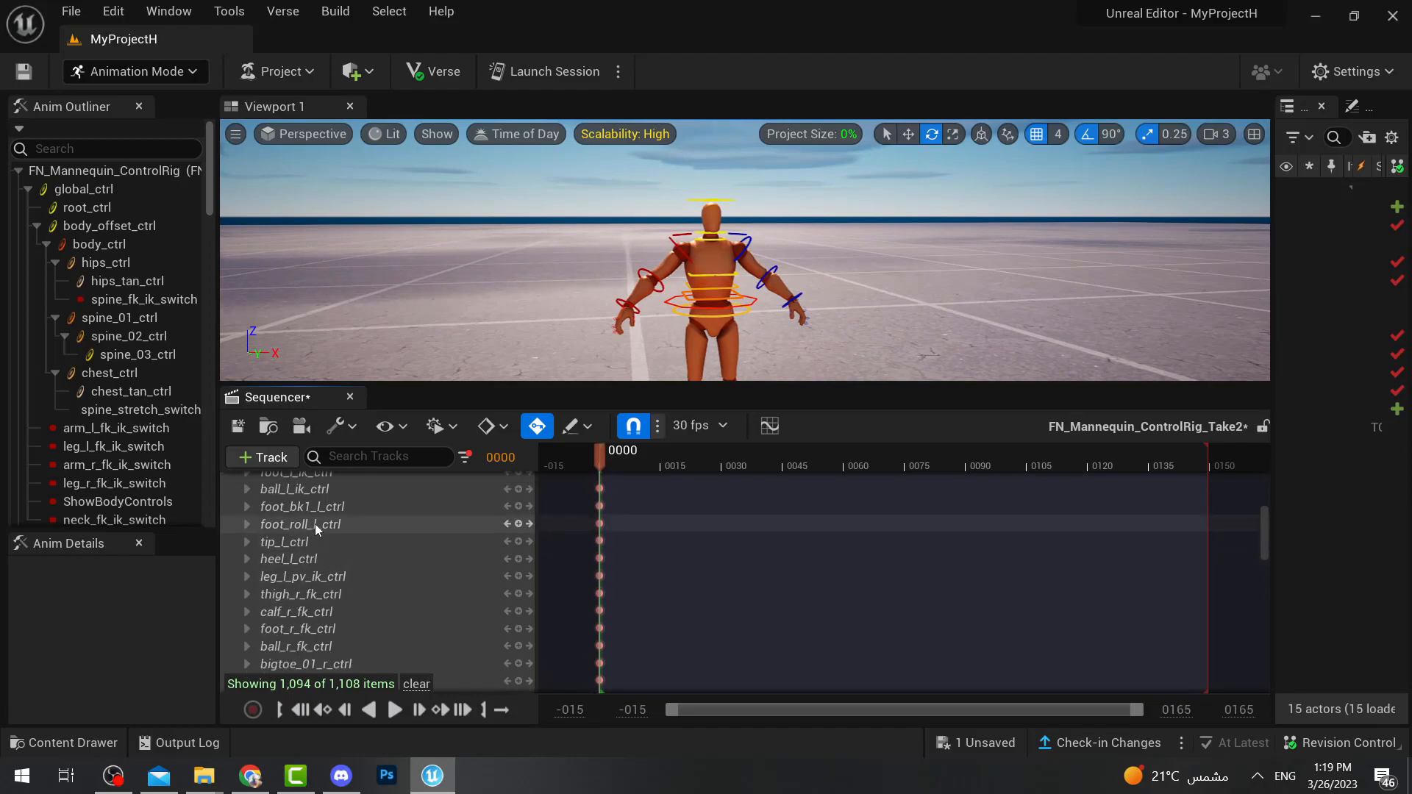
click(315, 525)
click(311, 547)
click(309, 581)
click(303, 615)
scroll(338, 596, down, 5)
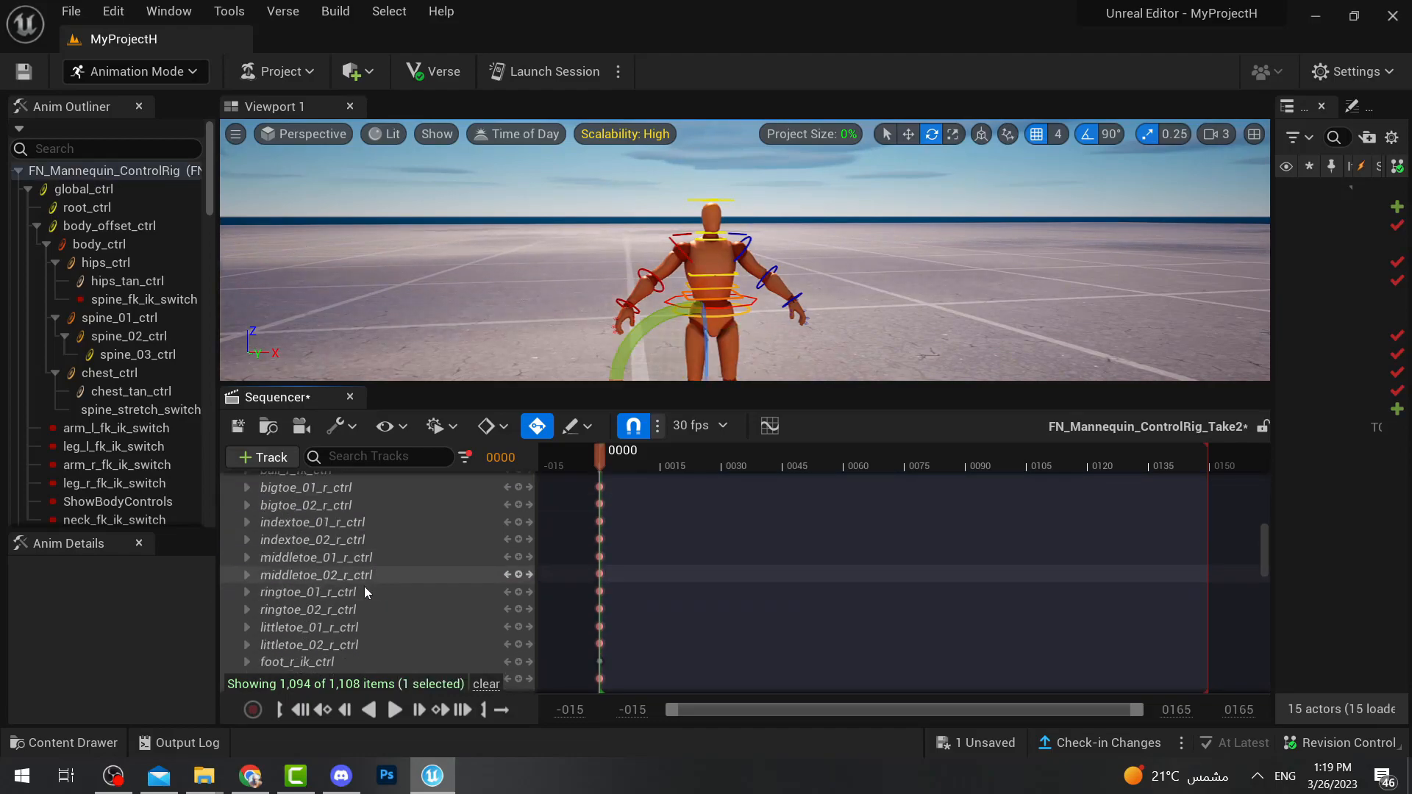
click(357, 591)
scroll(334, 565, down, 5)
click(324, 580)
click(329, 613)
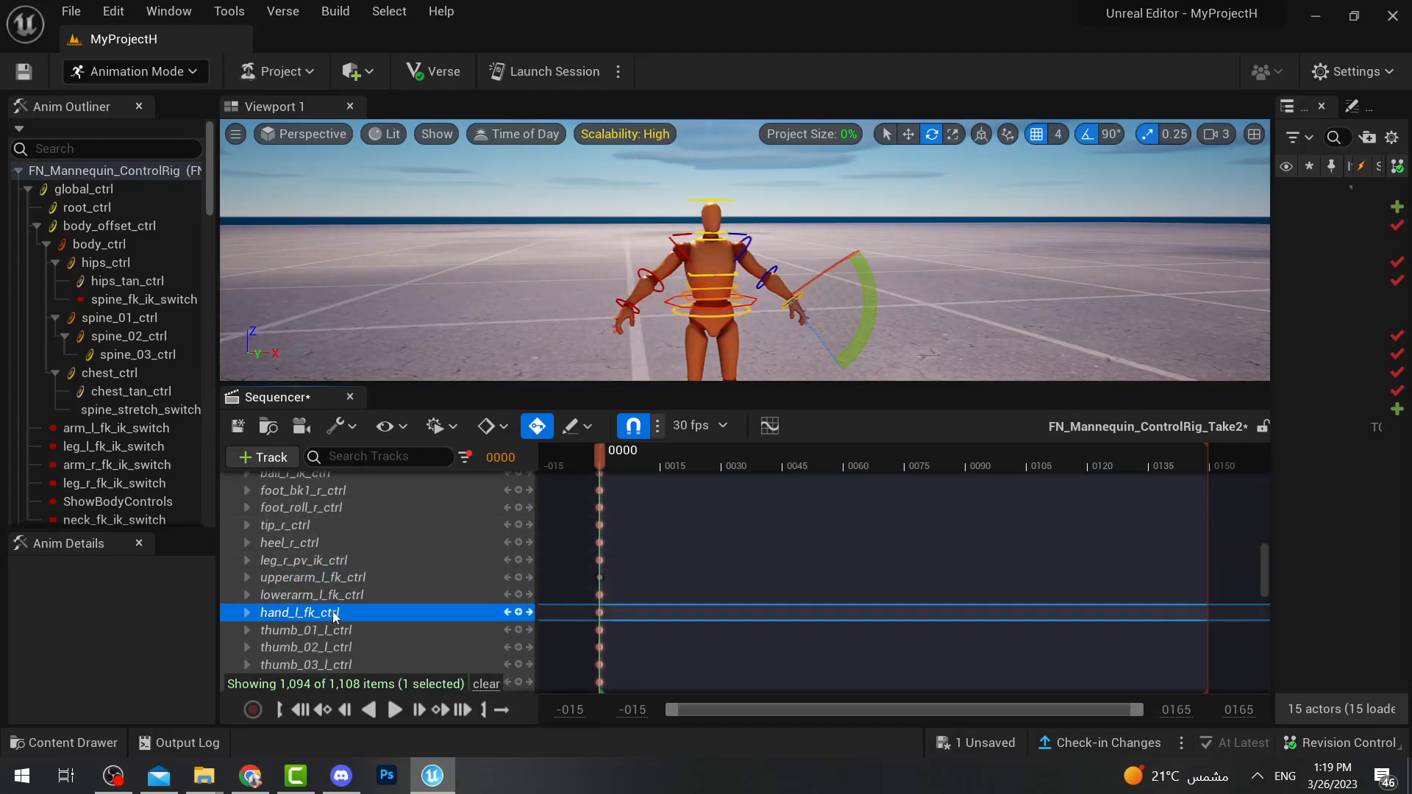
Select various left-hand finger control tracks through index_03_l_ctrl to examine what each one drives.
scroll(316, 570, down, 5)
click(303, 559)
click(305, 576)
click(316, 611)
click(322, 644)
click(324, 542)
click(333, 509)
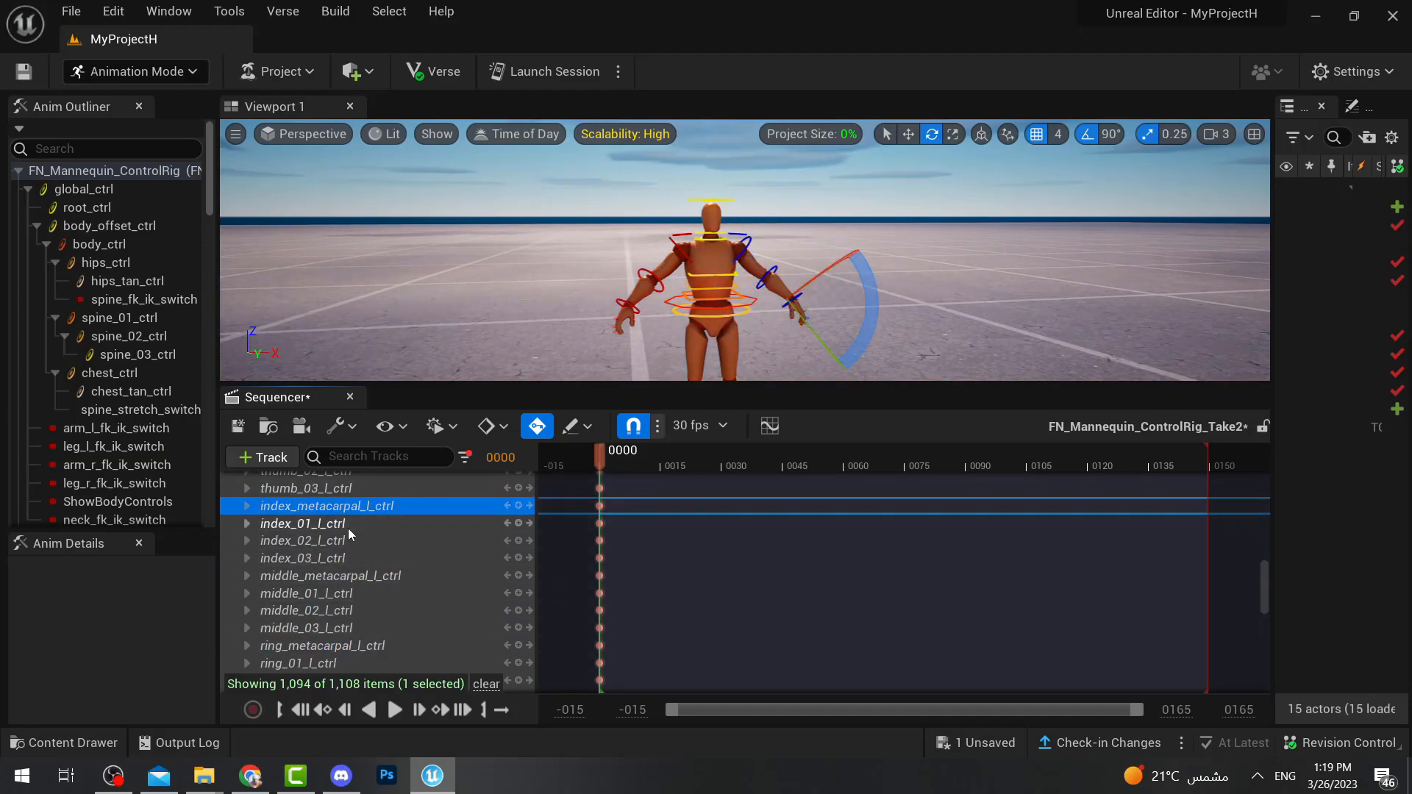
click(356, 557)
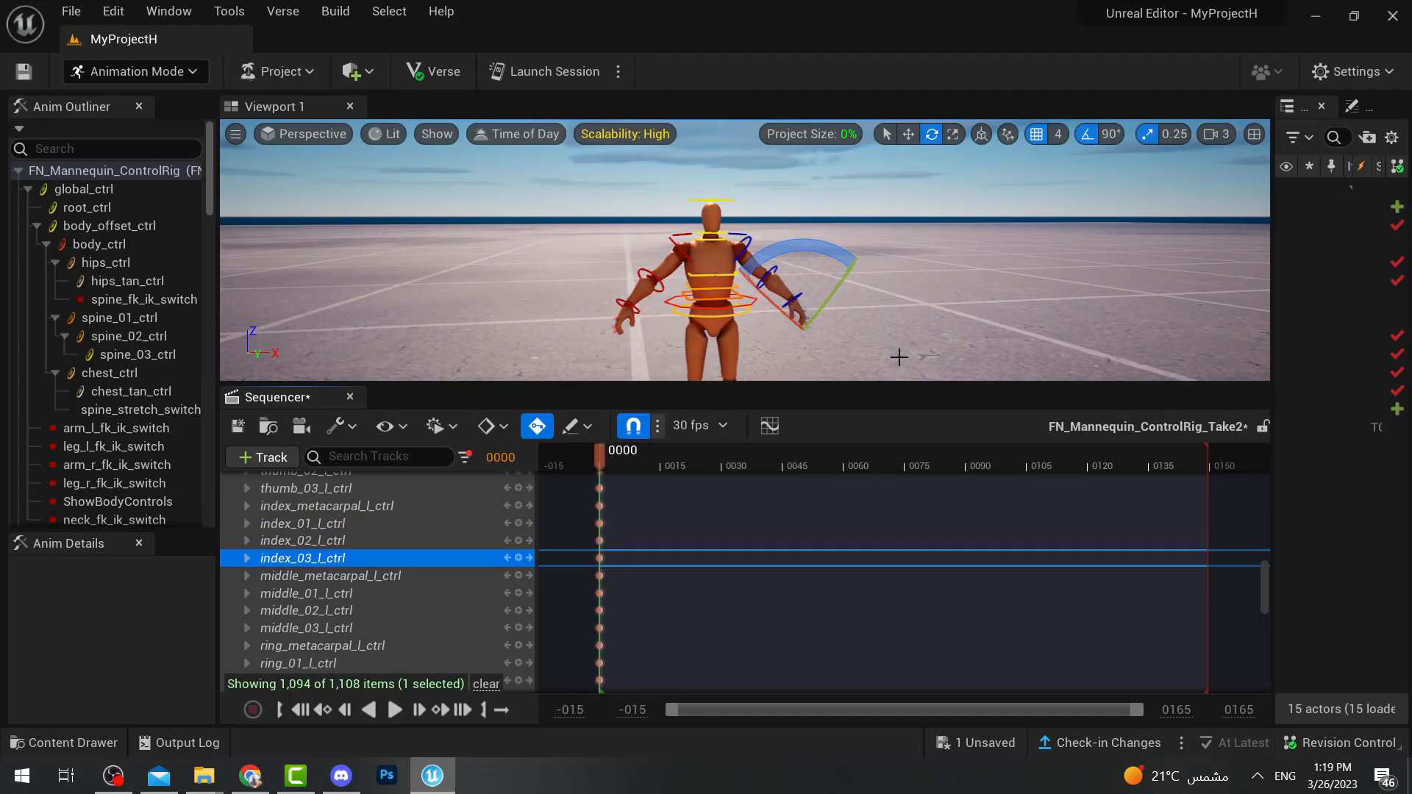
scroll(515, 563, up, 15)
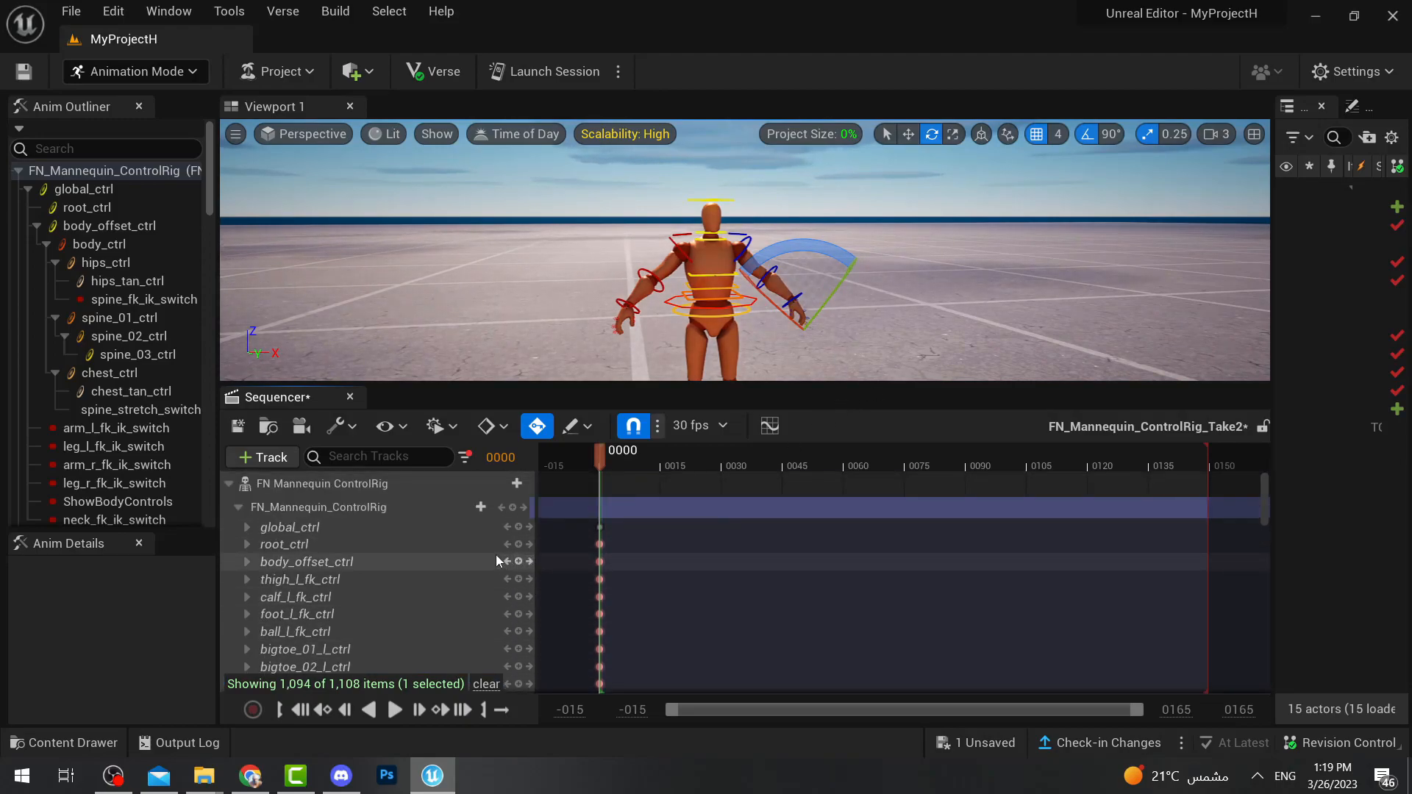
At frame 15, rotate the mannequin's right forearm control, lowerarm_r_fk_ctrl, 90 degrees in yaw to bend the elbow.
click(238, 507)
drag(602, 461, 652, 470)
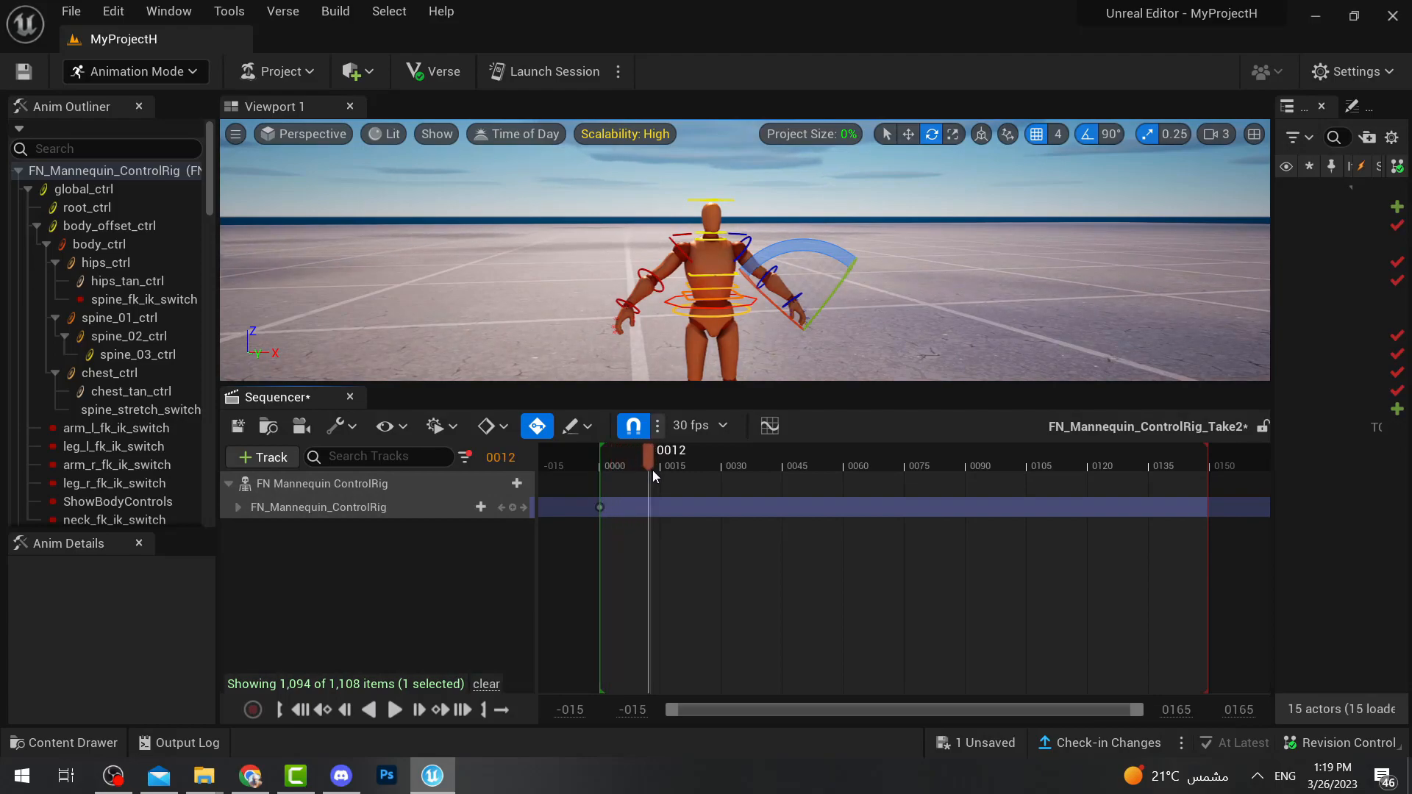
click(238, 507)
mouse_move(645, 460)
mouse_down()
mouse_move(660, 471)
mouse_move(606, 462)
mouse_move(662, 469)
mouse_up()
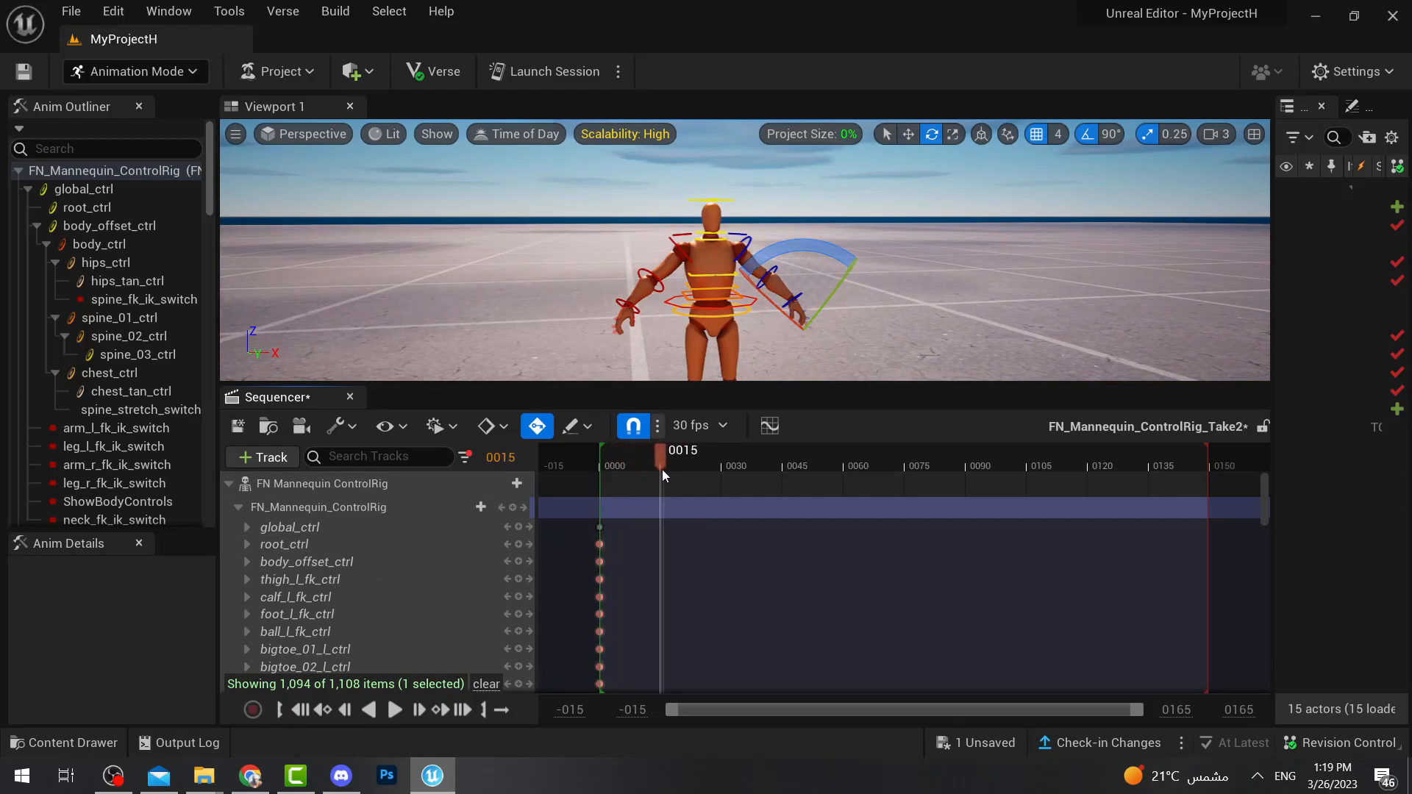
key(w)
key(a)
right_drag(619, 232, 707, 245)
click(620, 232)
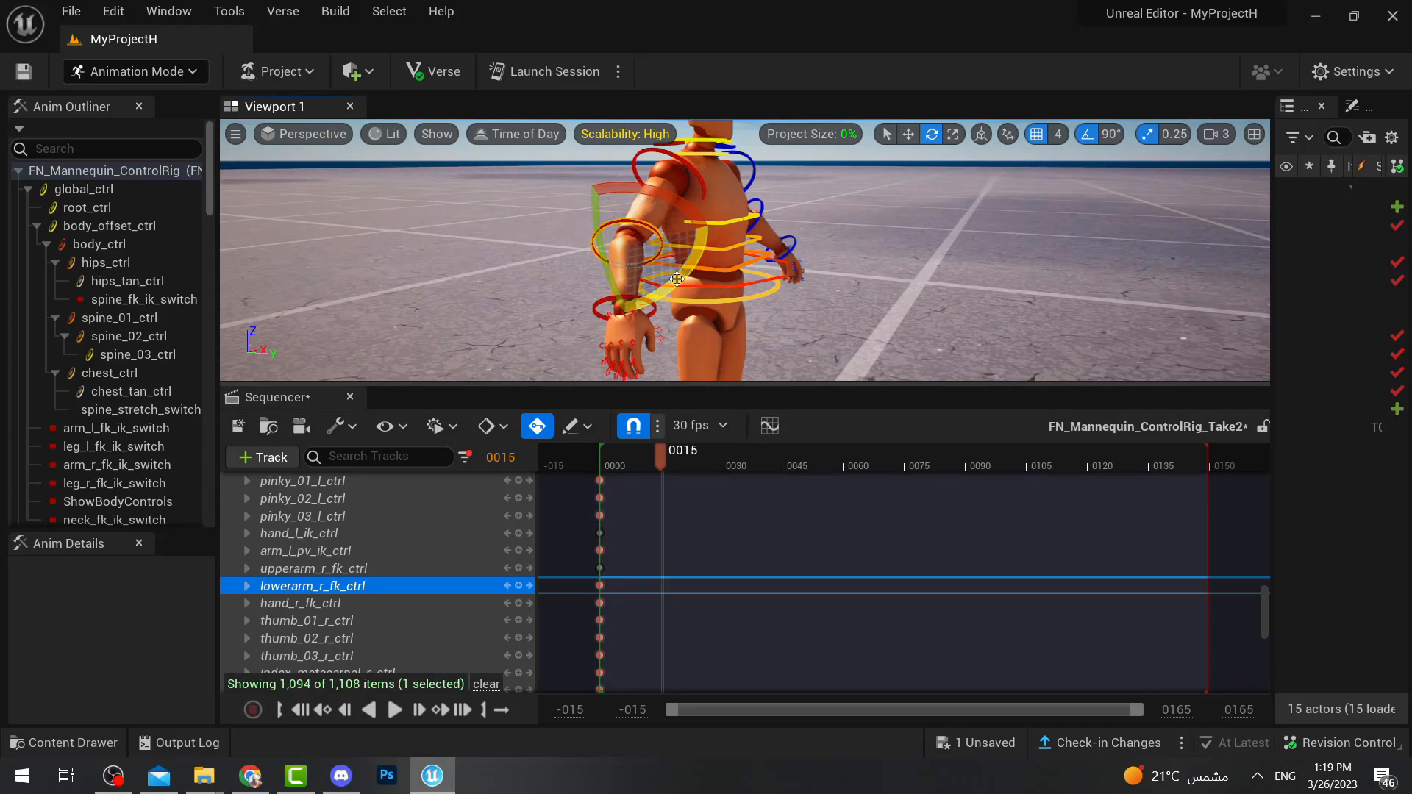
drag(671, 286, 558, 280)
Expand the transform channels of lowerarm_r_fk_ctrl and set its Rotation.Yaw at frame 15 to about 68.46.
click(249, 588)
scroll(368, 589, down, 2)
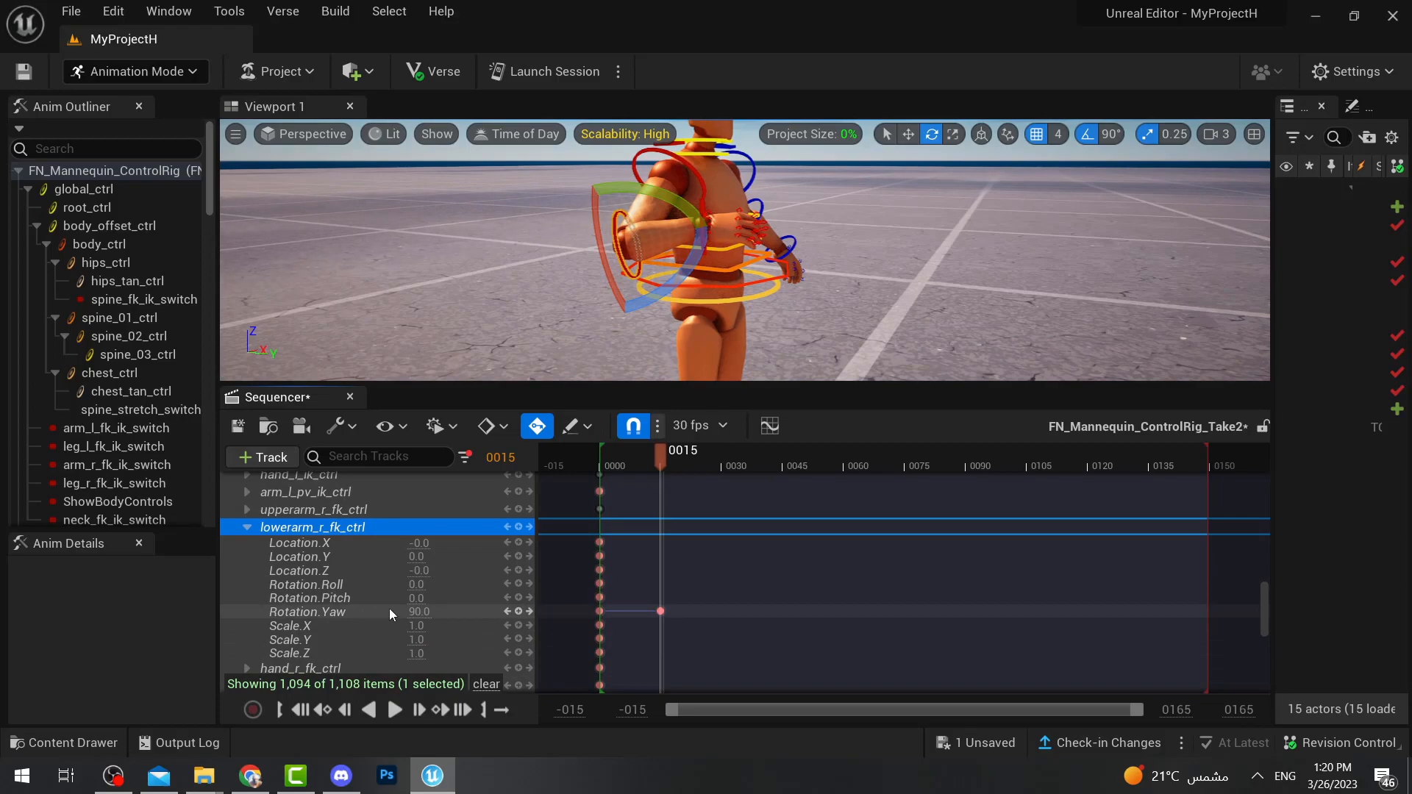
click(247, 527)
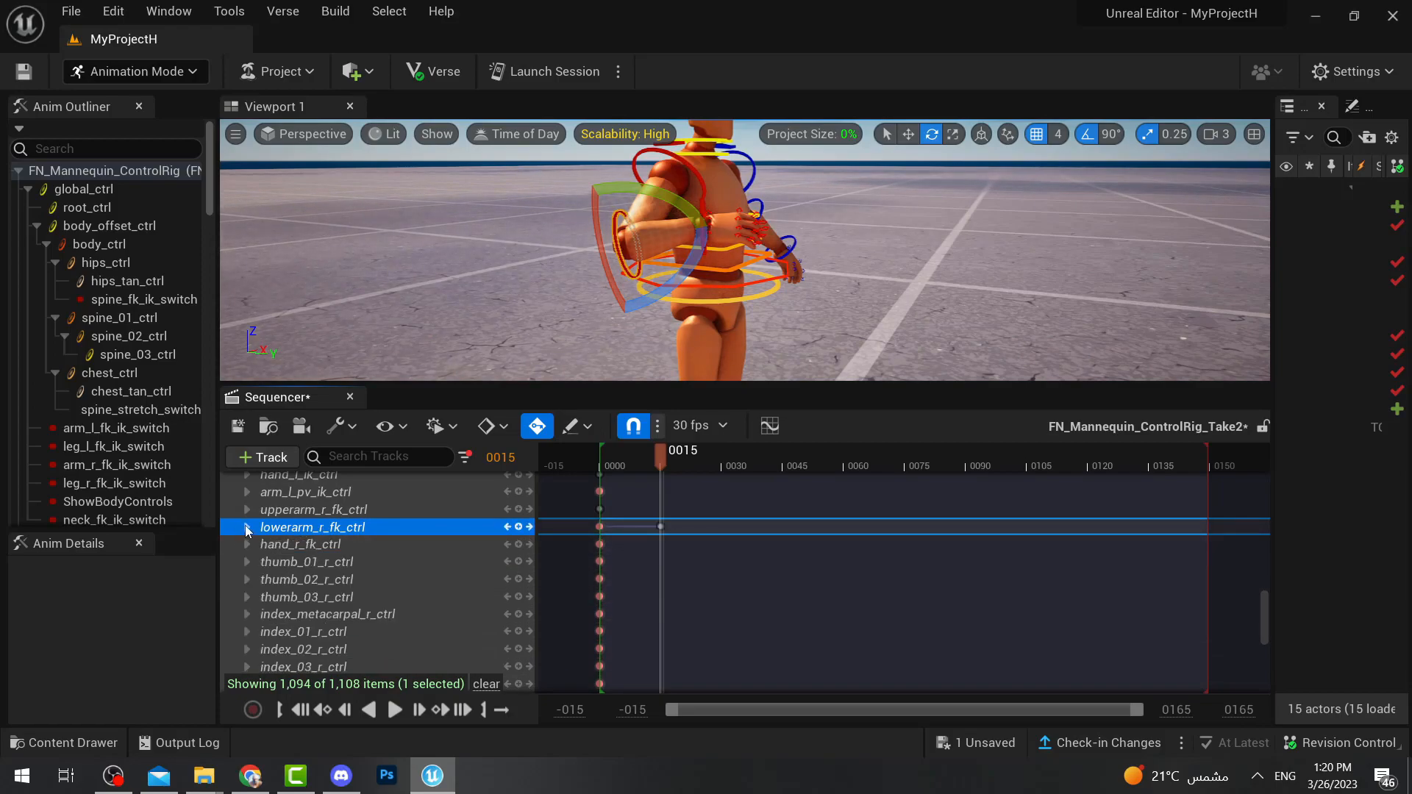
click(247, 527)
drag(416, 611, 392, 611)
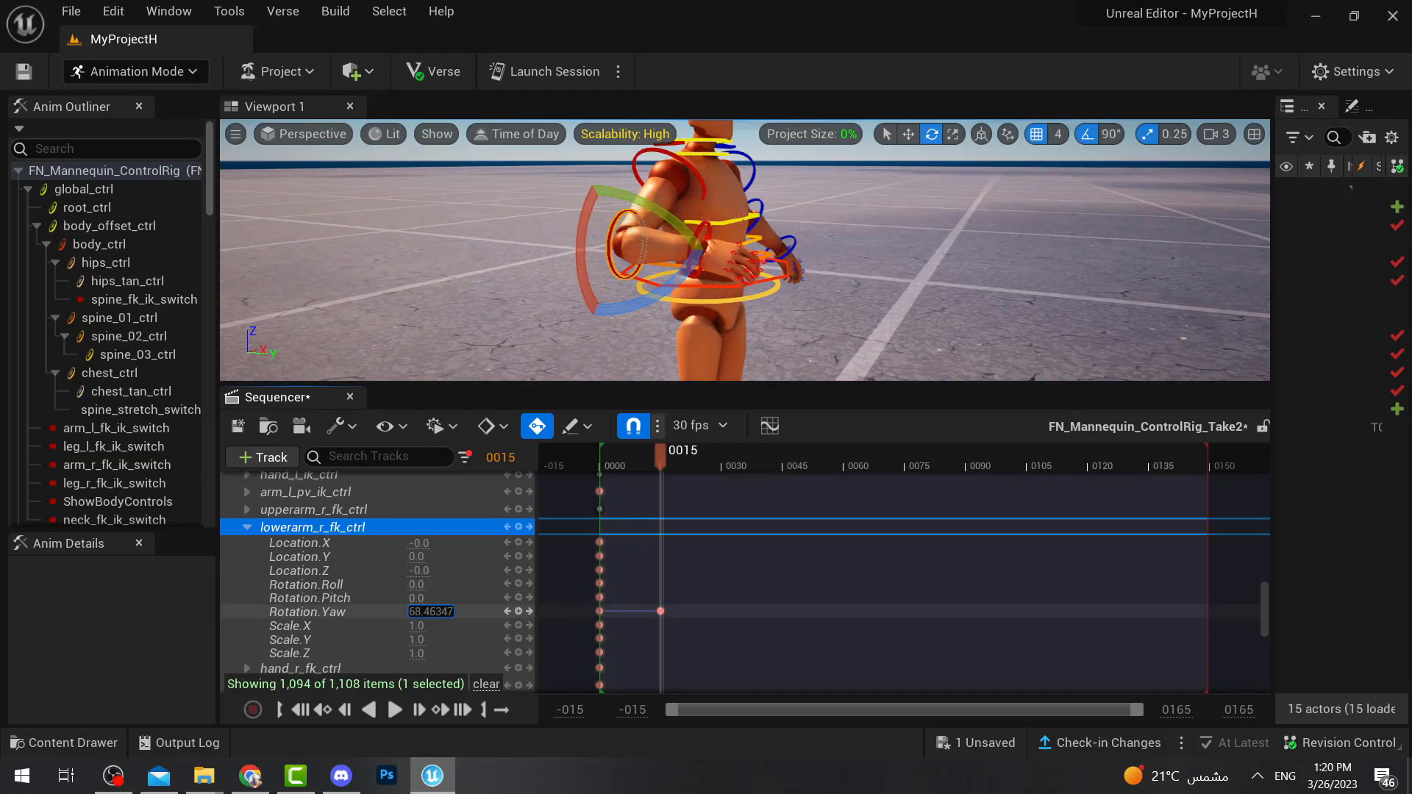
Play the right forearm motion from frame 0 and return the playhead to frame 15.
right_drag(816, 362, 670, 362)
drag(660, 453, 600, 468)
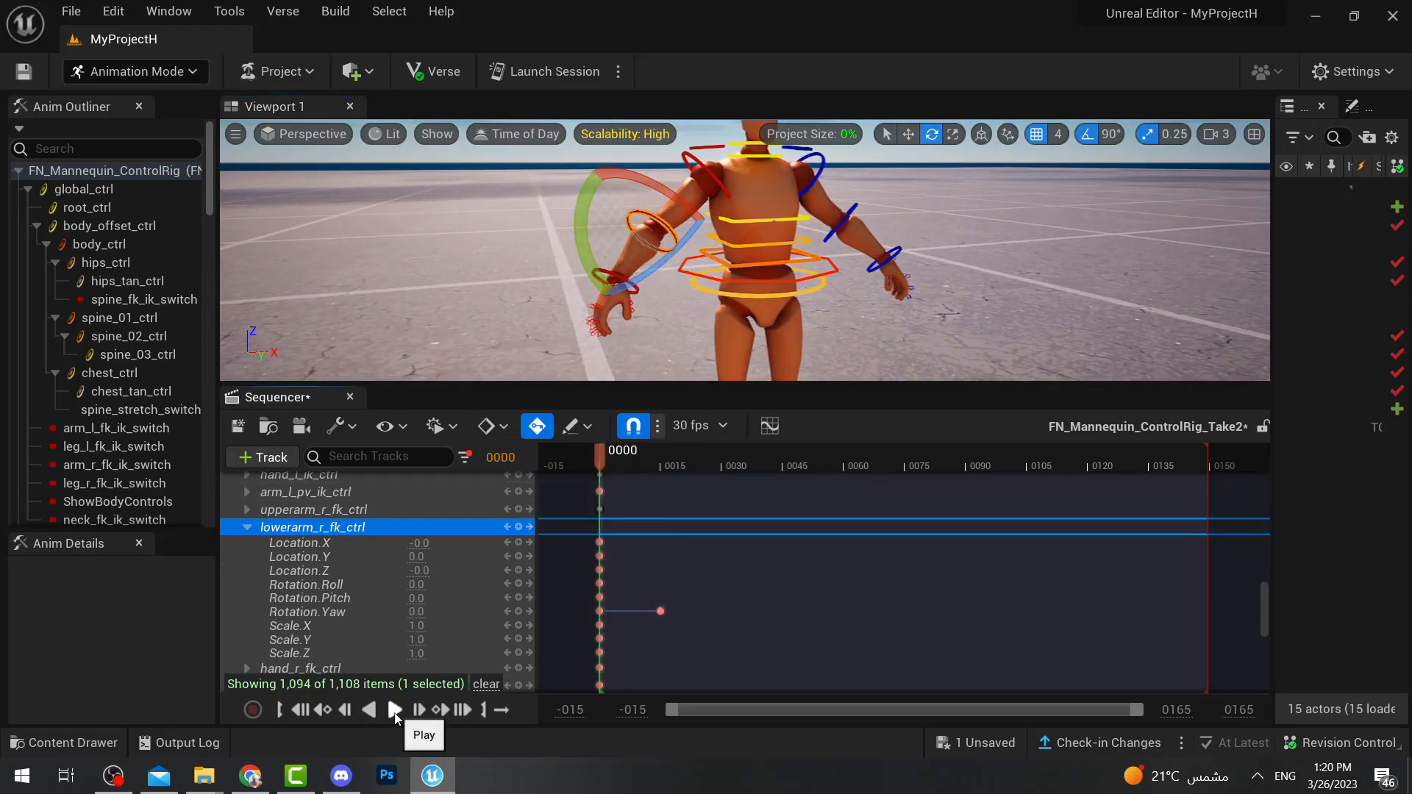
click(395, 713)
key(space)
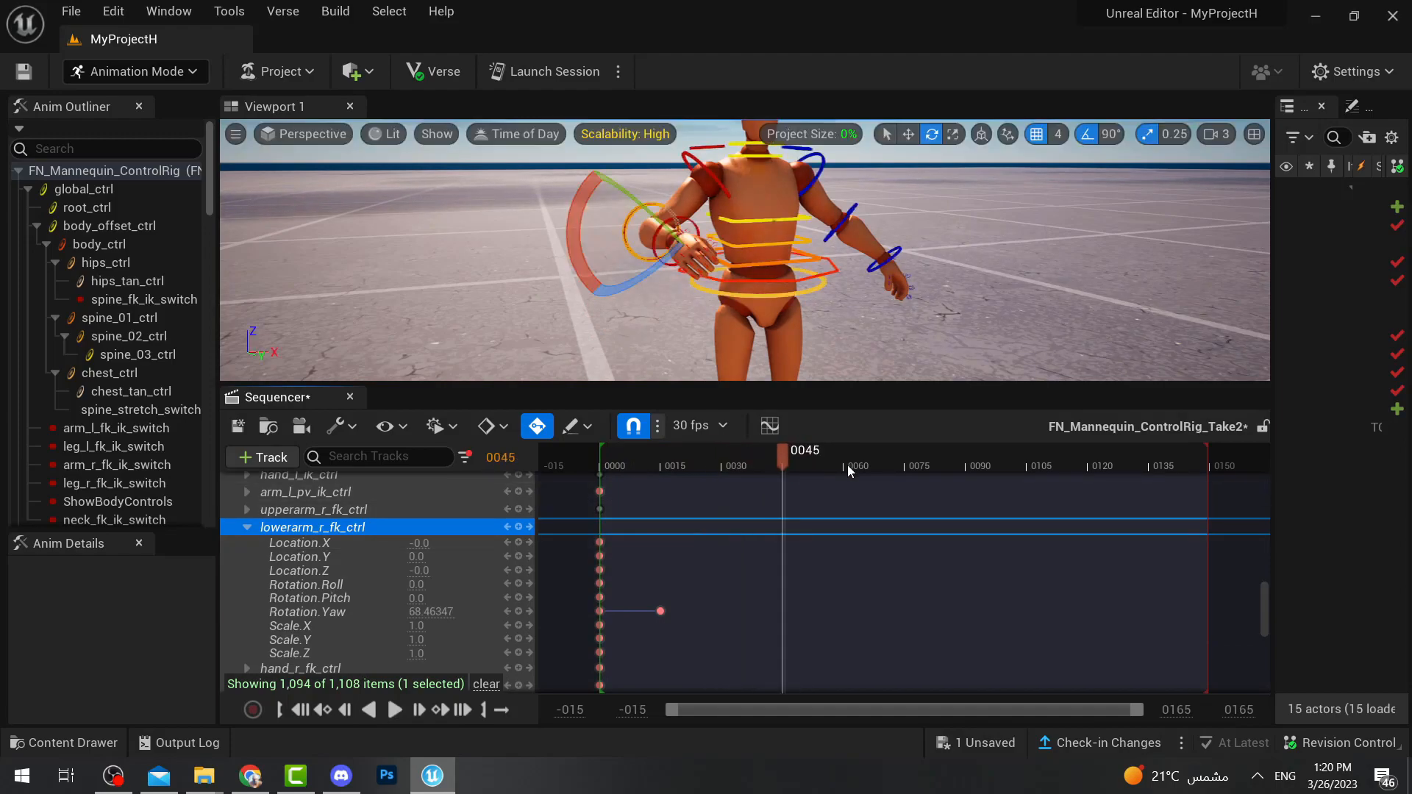
drag(783, 456, 665, 518)
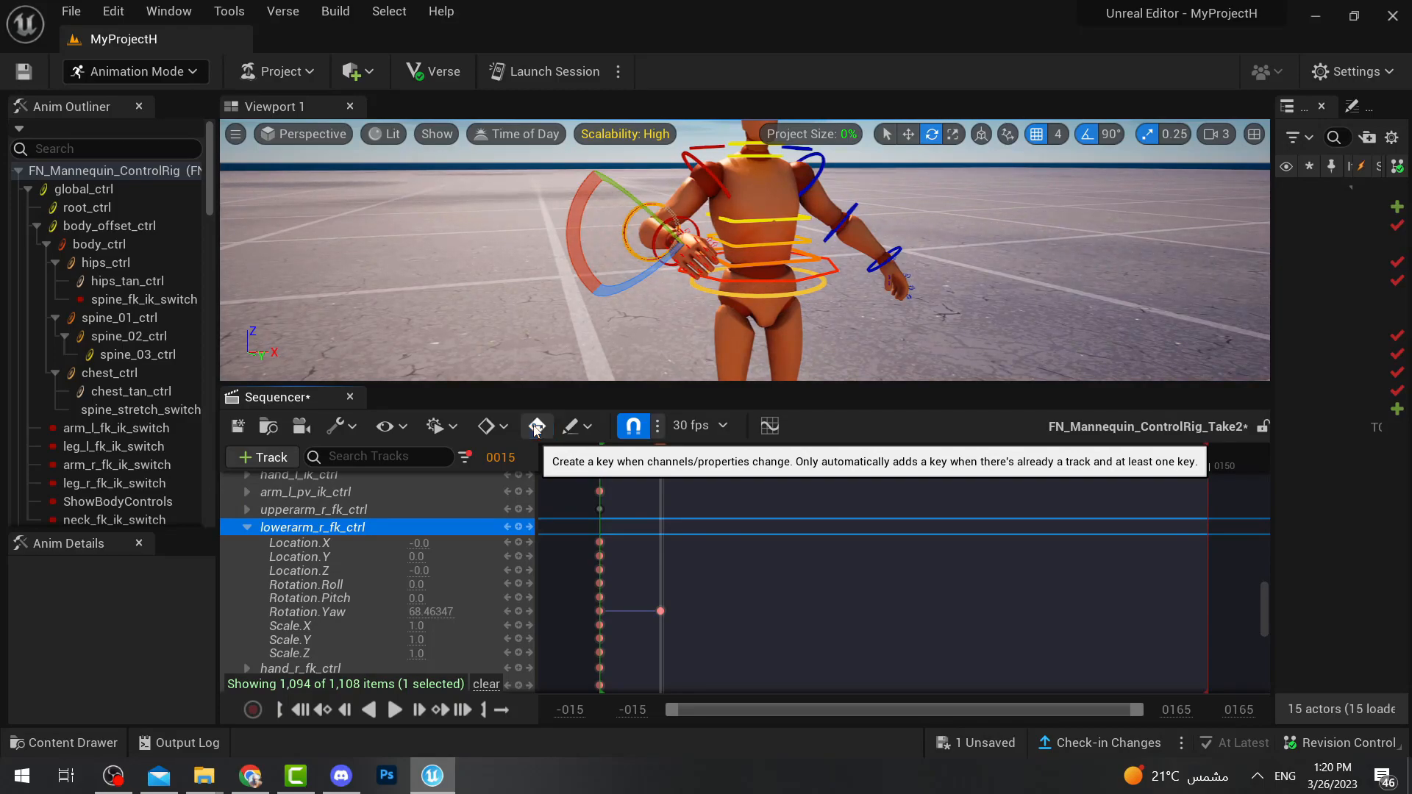
Undo the rotation changes made to the right forearm control at frame 15.
key(ctrl+z)
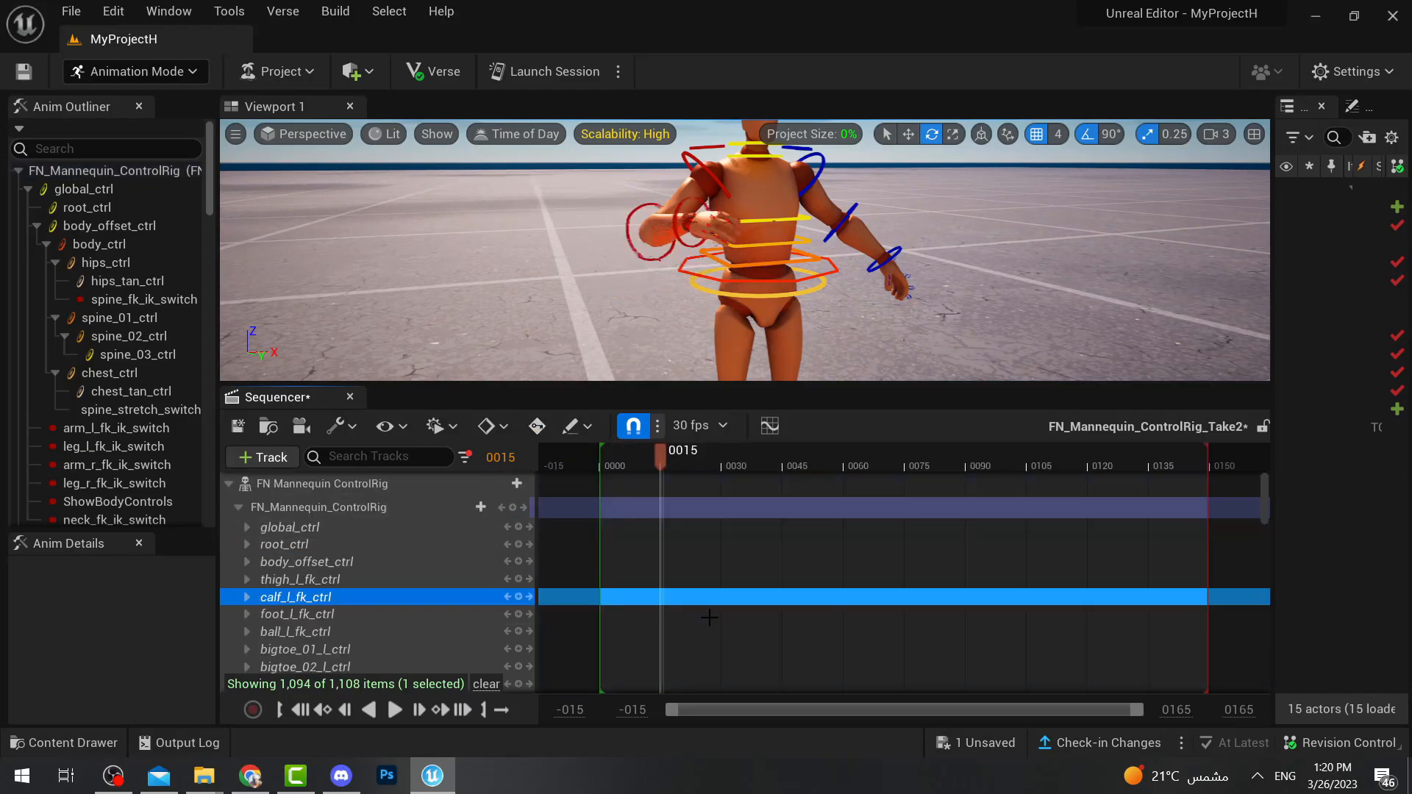
scroll(679, 585, down, 1)
key(ctrl+z)
scroll(694, 588, down, 1)
scroll(694, 588, down, 3)
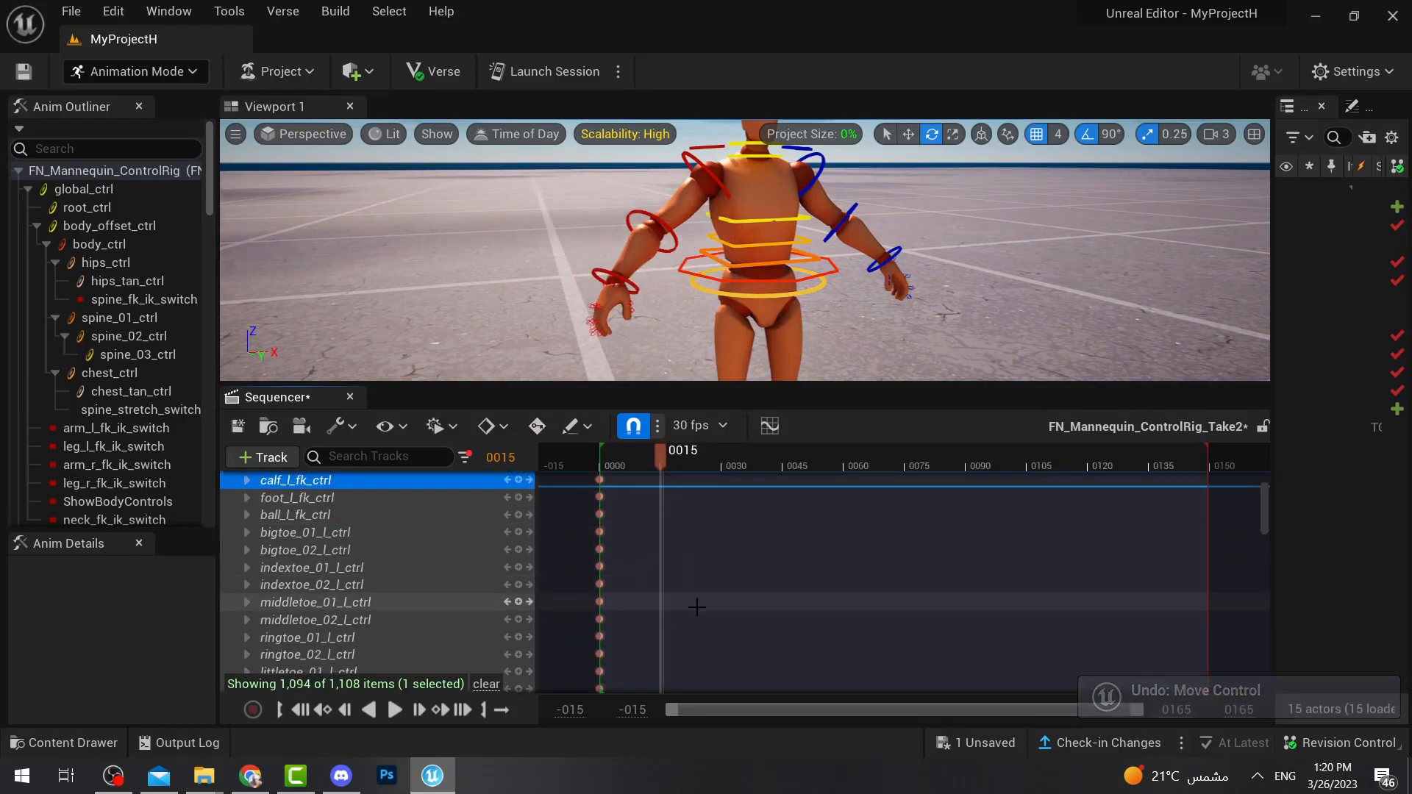
Try rotating lowerarm_r_fk_ctrl at frame 15 with automatic keying off, and scrub the timeline to test the pose.
click(672, 230)
drag(643, 282, 621, 257)
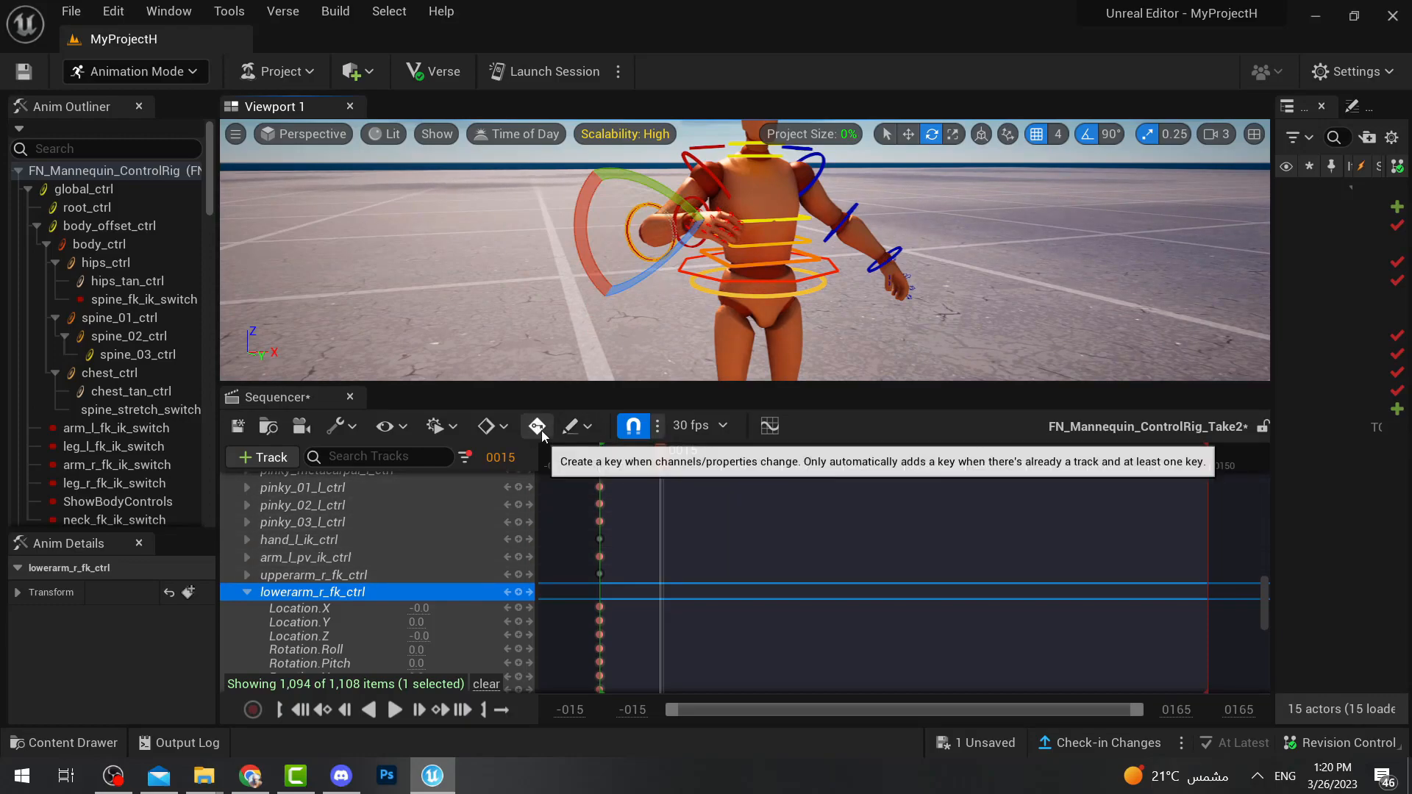
click(649, 463)
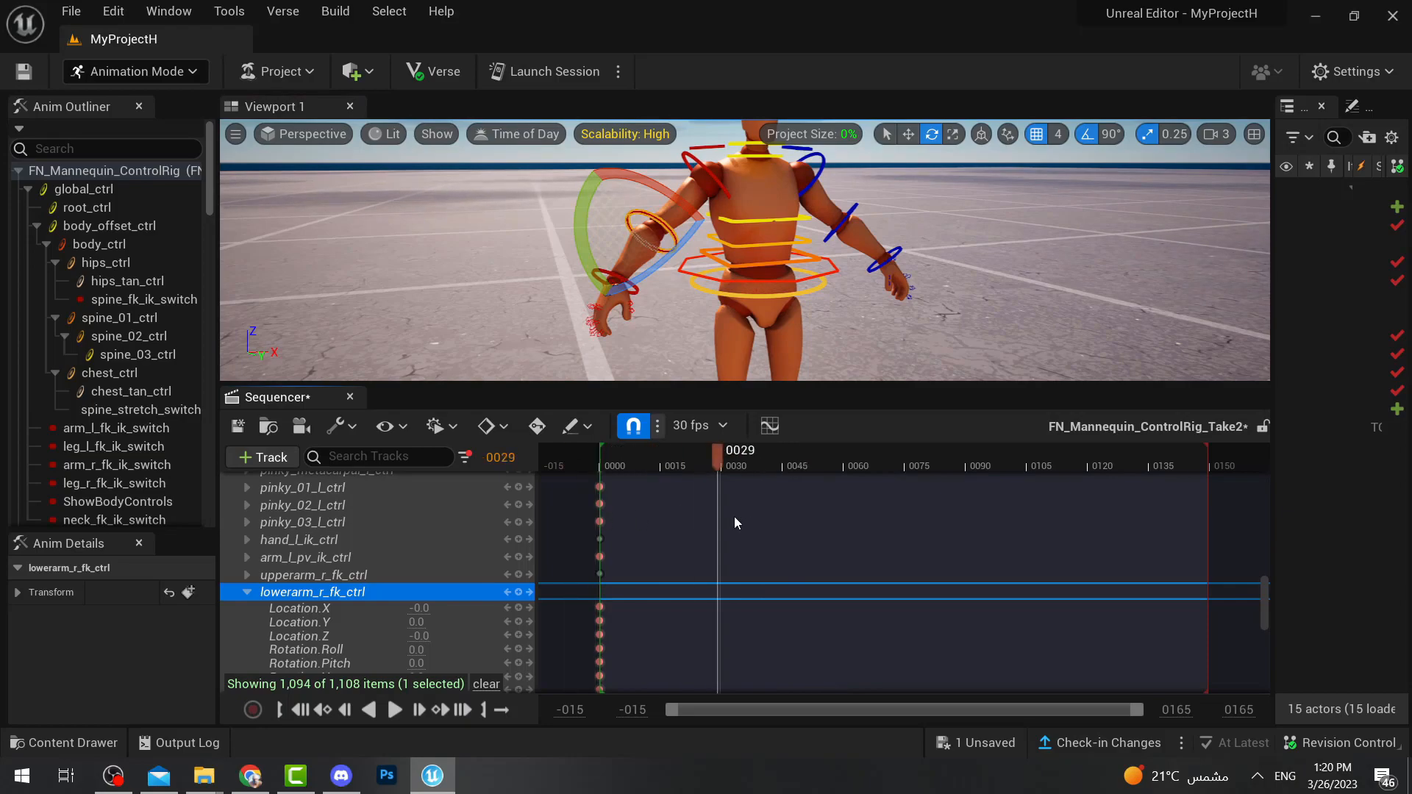
Turn automatic keying back on and return the playhead to frame 15.
click(669, 537)
click(537, 426)
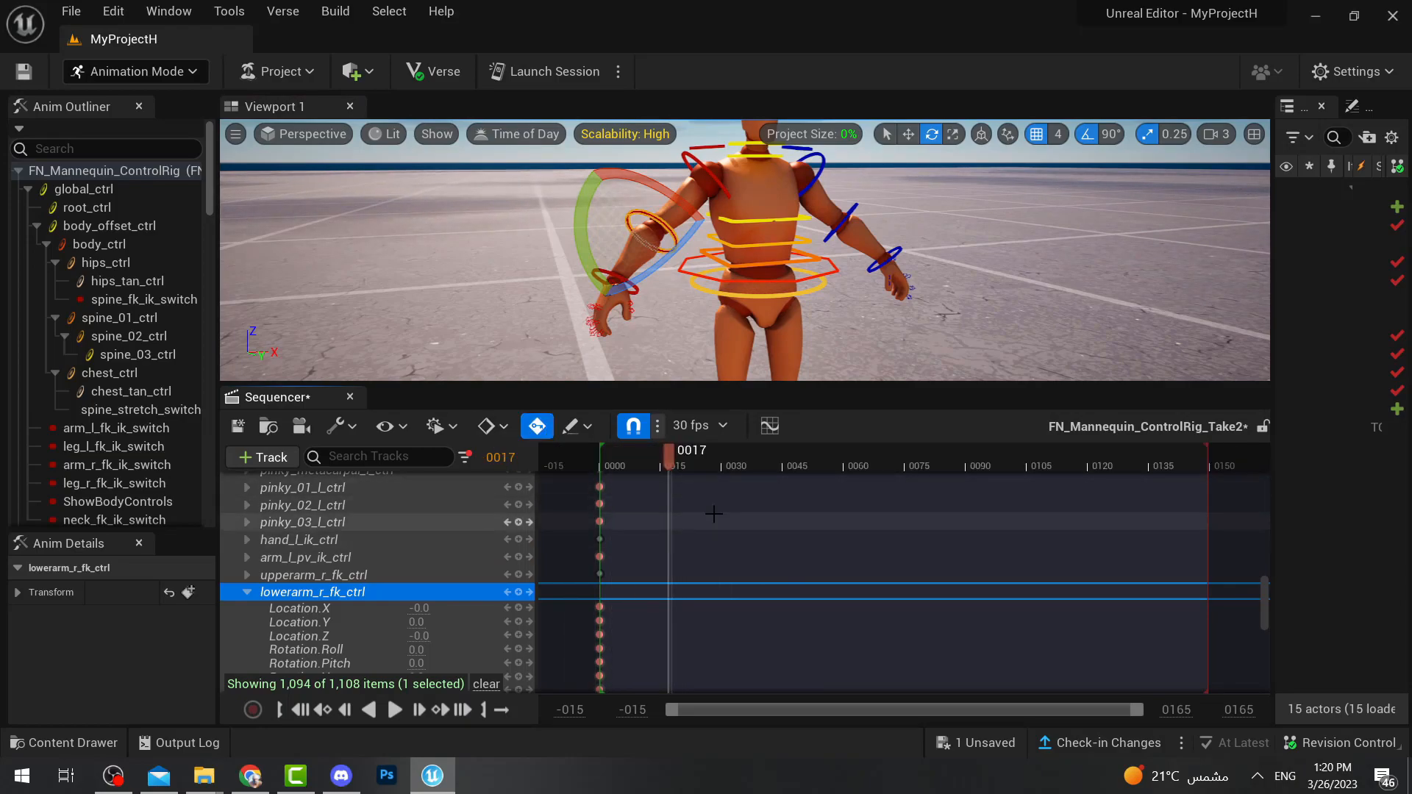
drag(672, 457, 664, 461)
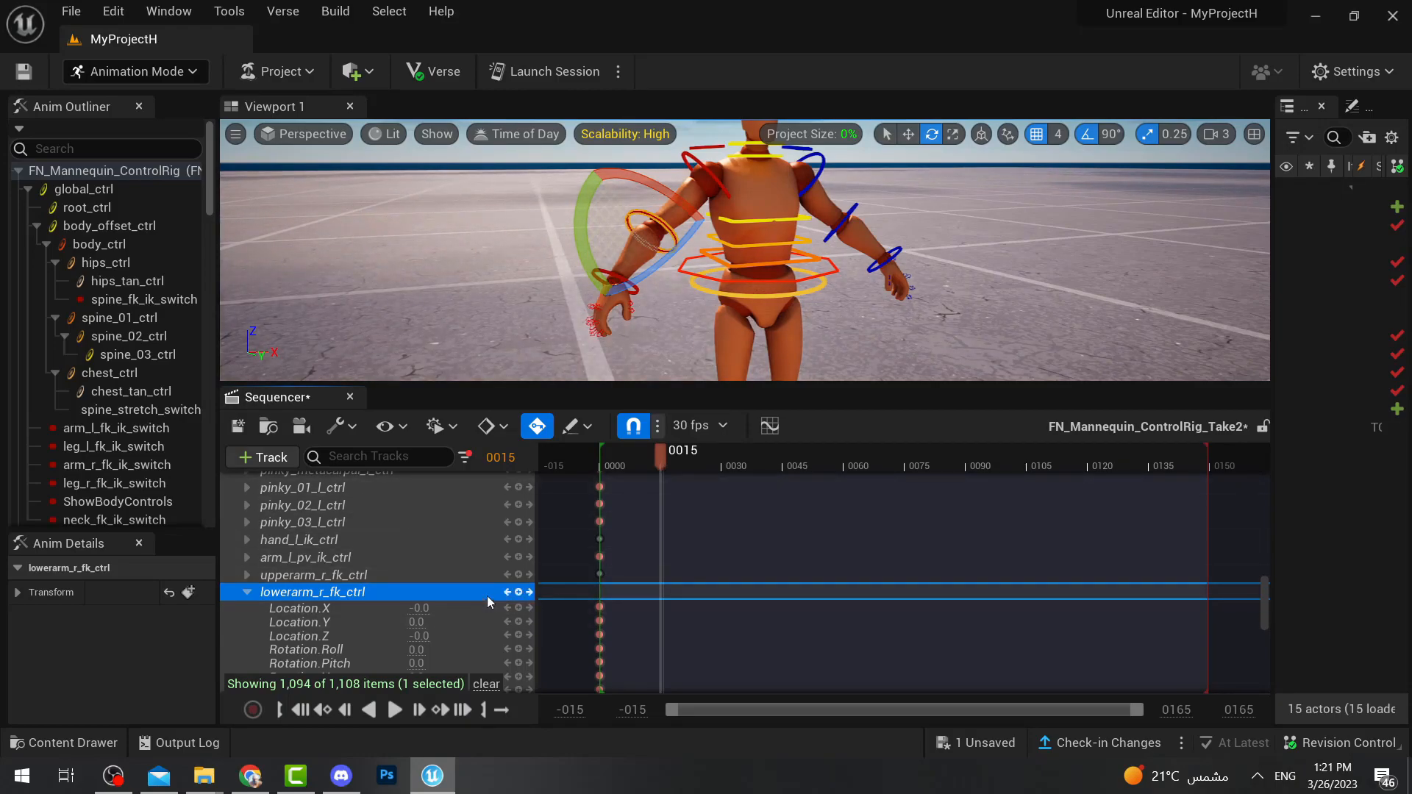
Try a Rotation.Yaw of -90 on lowerarm_r_fk_ctrl at frame 15 and undo it.
scroll(395, 646, down, 3)
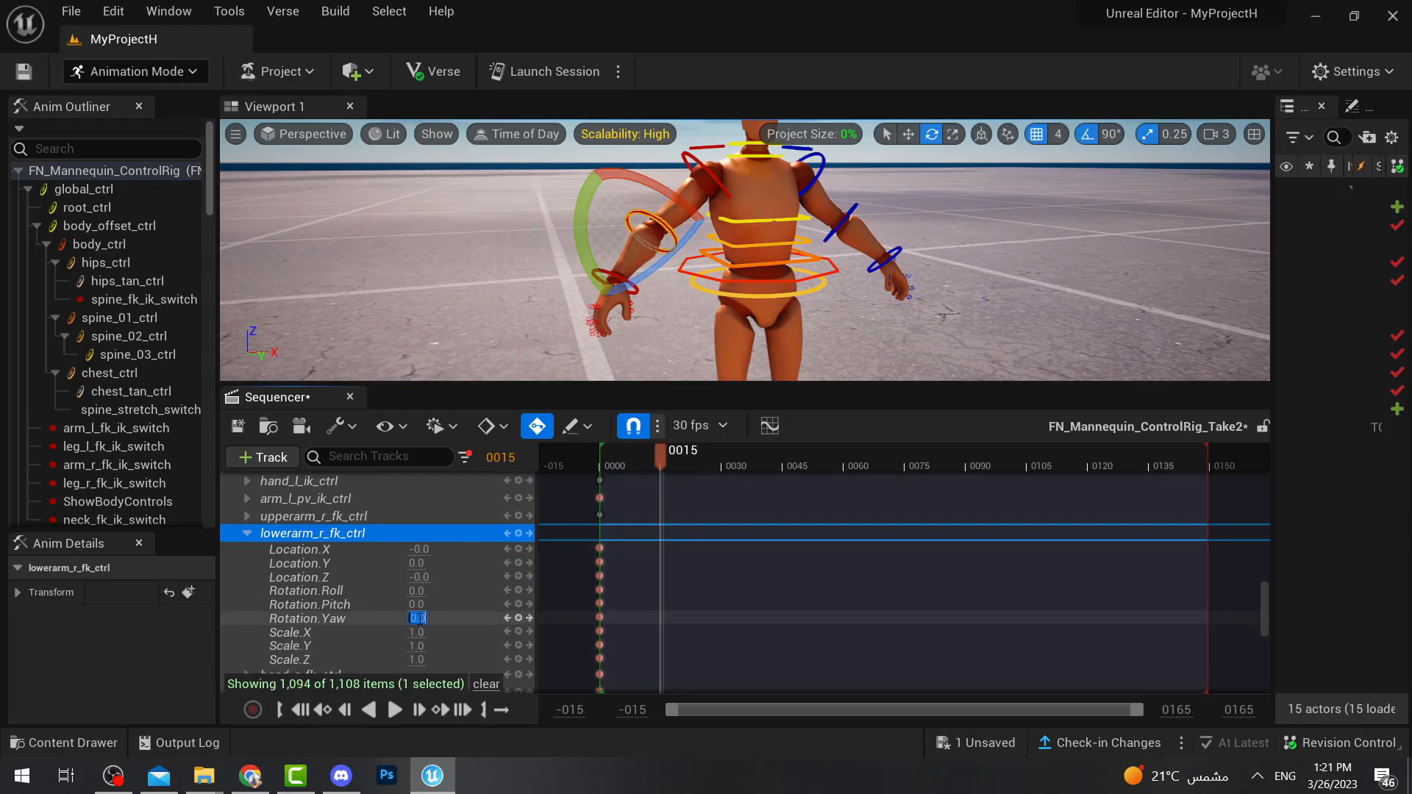
click(409, 620)
text(-90)
key(Return)
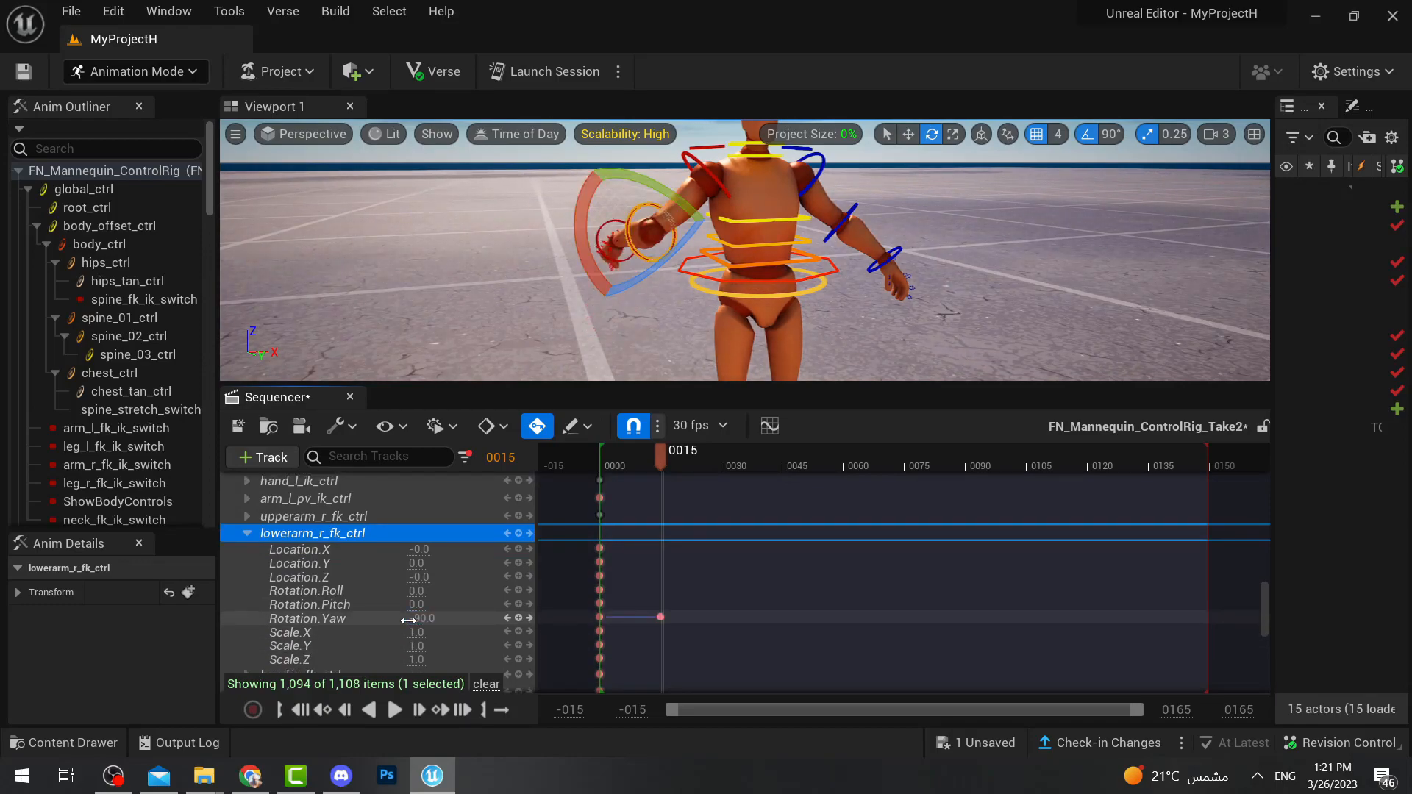
key(ctrl+z)
Set the Rotation.Yaw of lowerarm_r_fk_ctrl to 90 at frame 15.
click(417, 621)
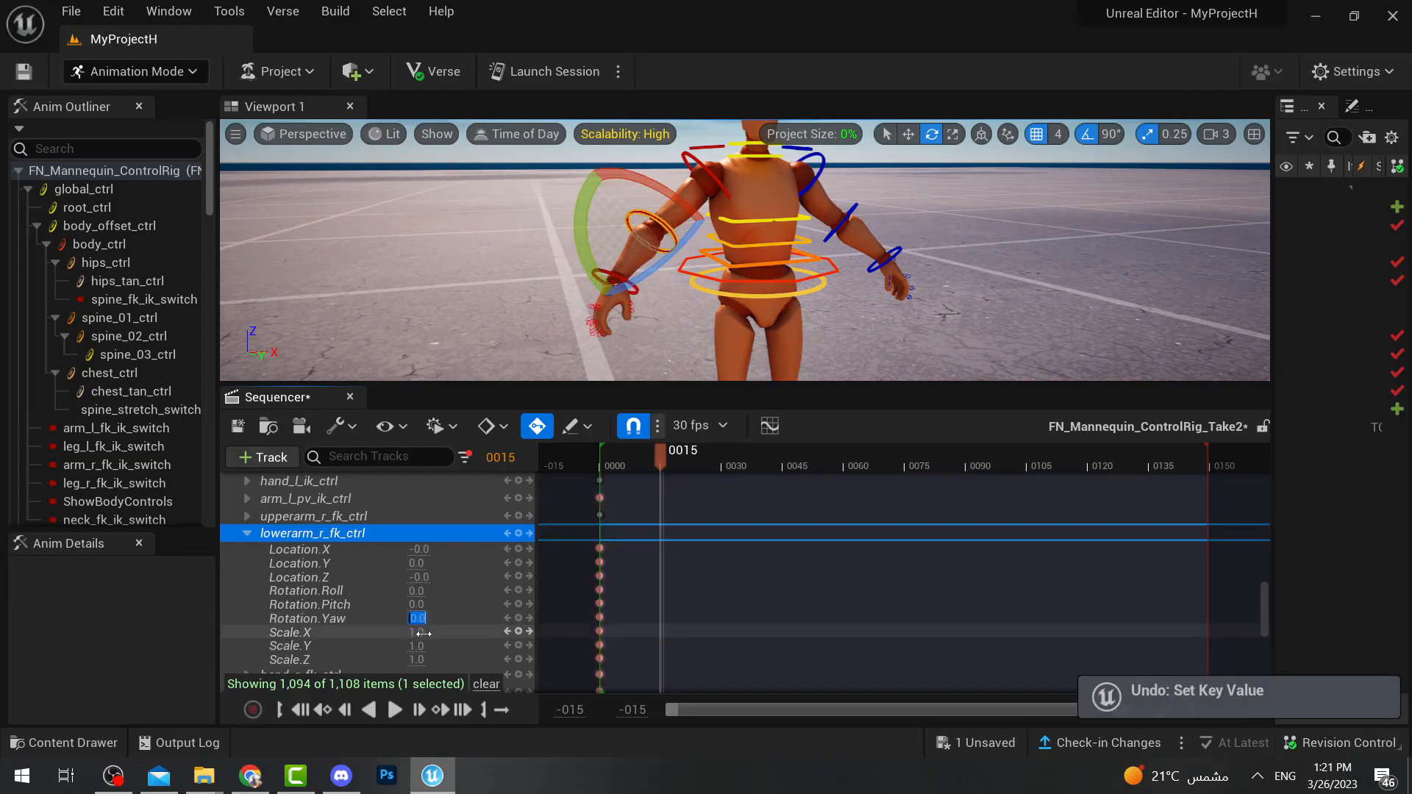
text(90)
key(Return)
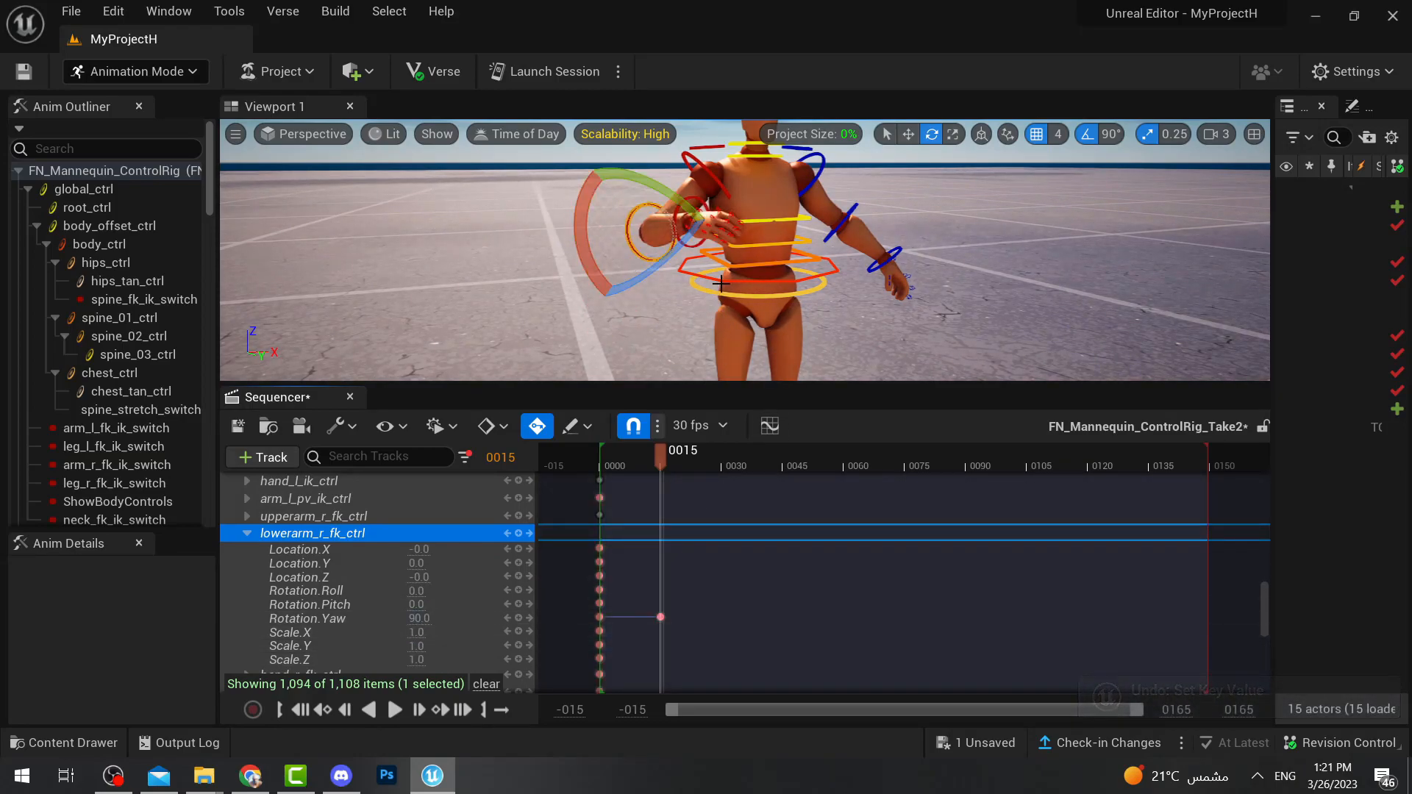
right_drag(721, 284, 733, 279)
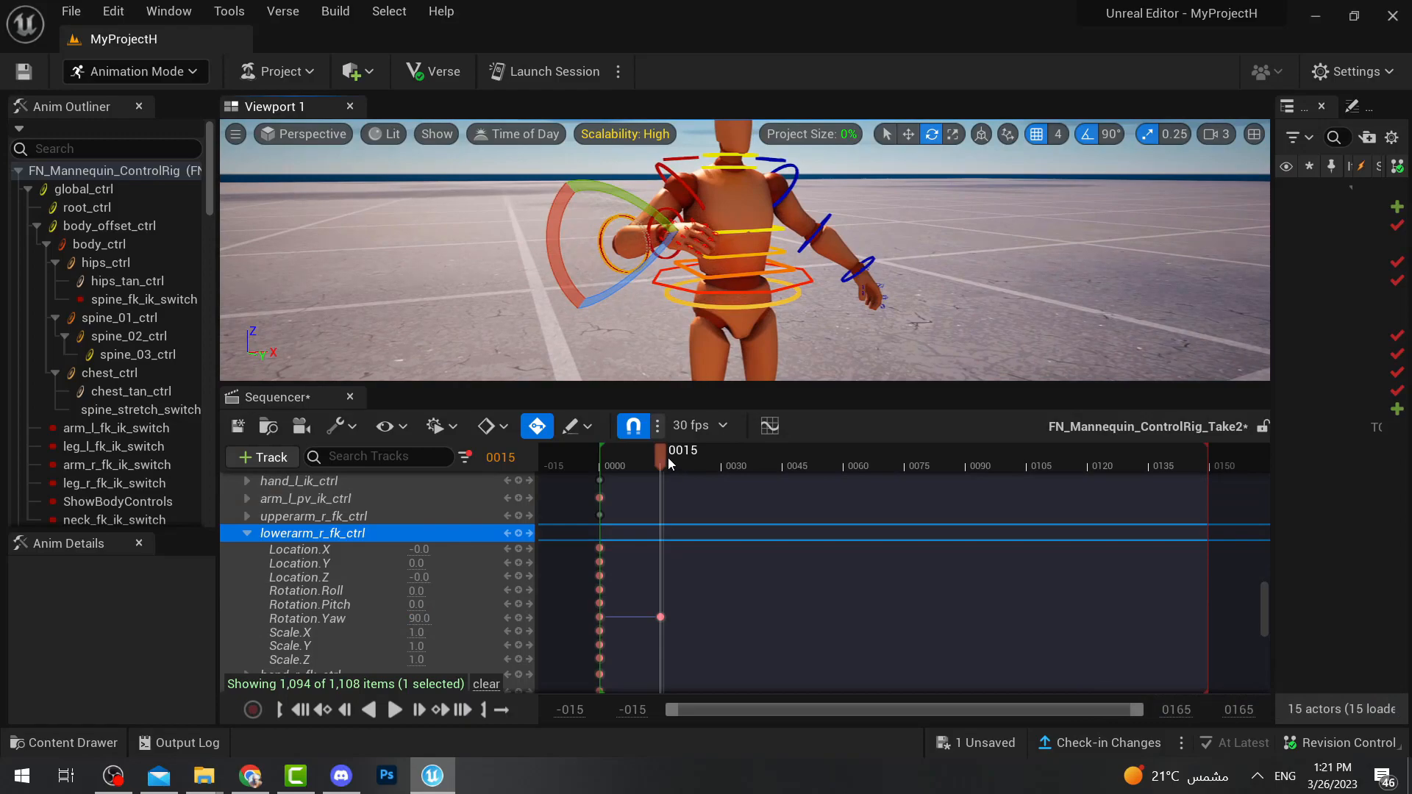
At frame 30, rotate the left forearm control, lowerarm_l_fk_ctrl, to bend the left elbow forward.
drag(664, 458, 721, 470)
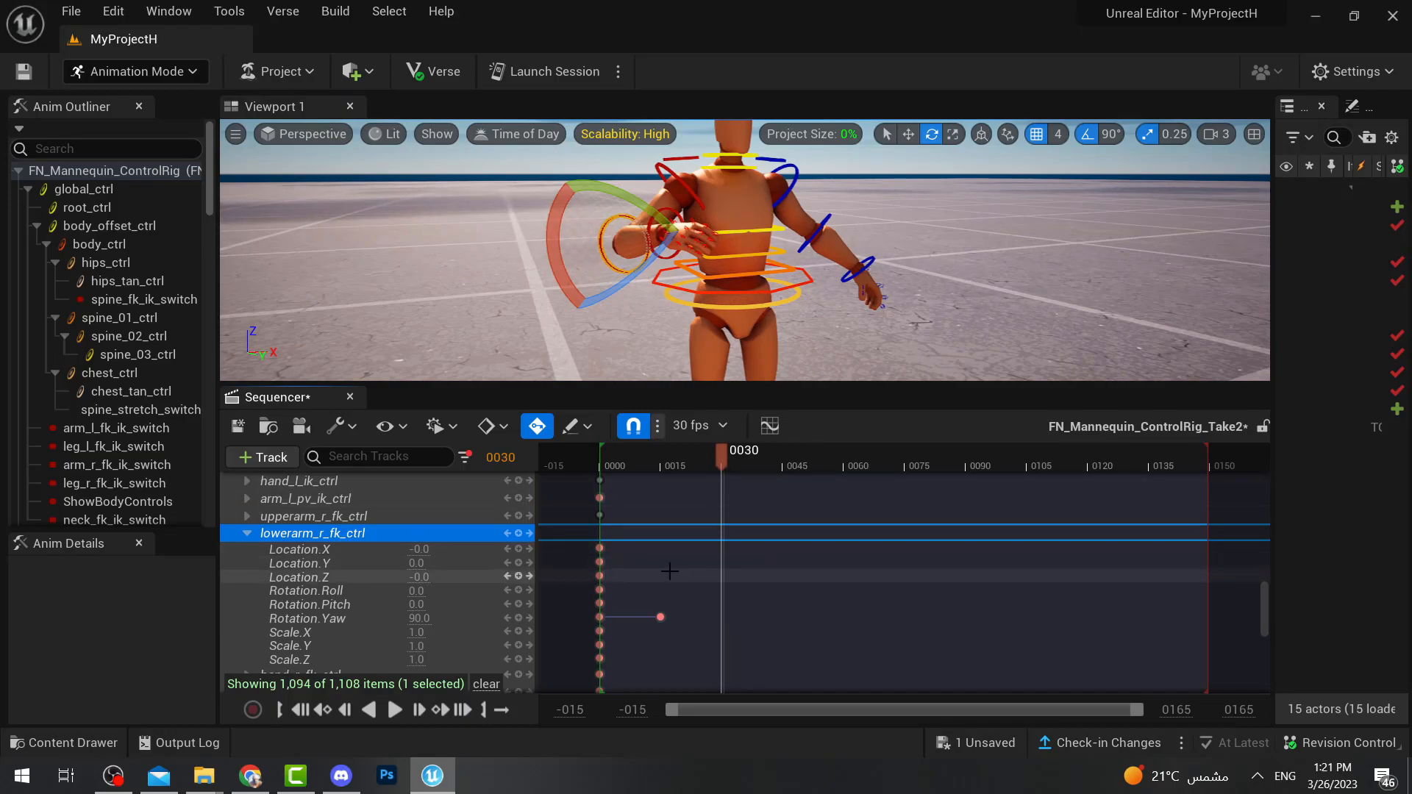
right_drag(666, 316, 625, 298)
right_drag(802, 297, 811, 295)
click(753, 328)
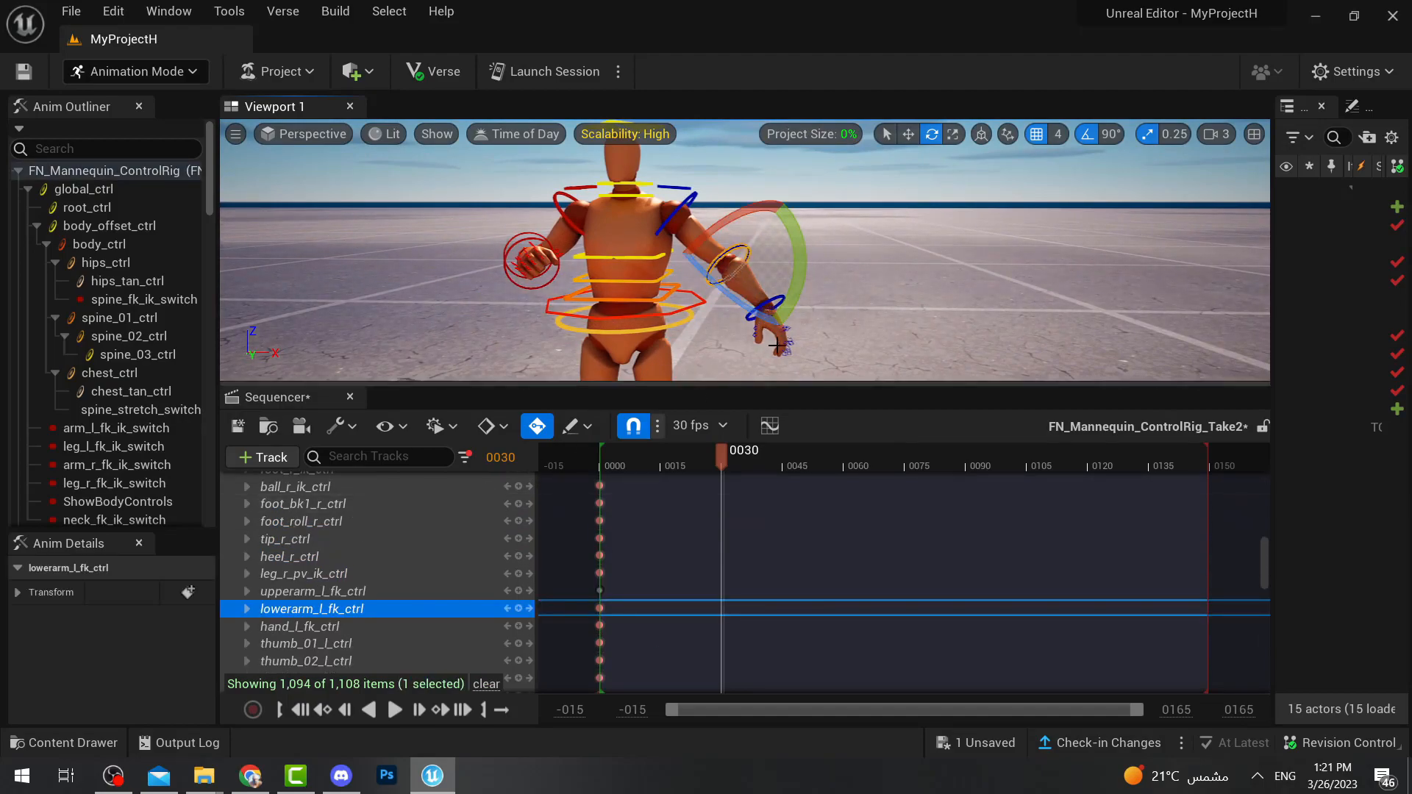
drag(758, 316, 672, 235)
key(a)
right_drag(704, 351, 776, 356)
scroll(654, 537, down, 4)
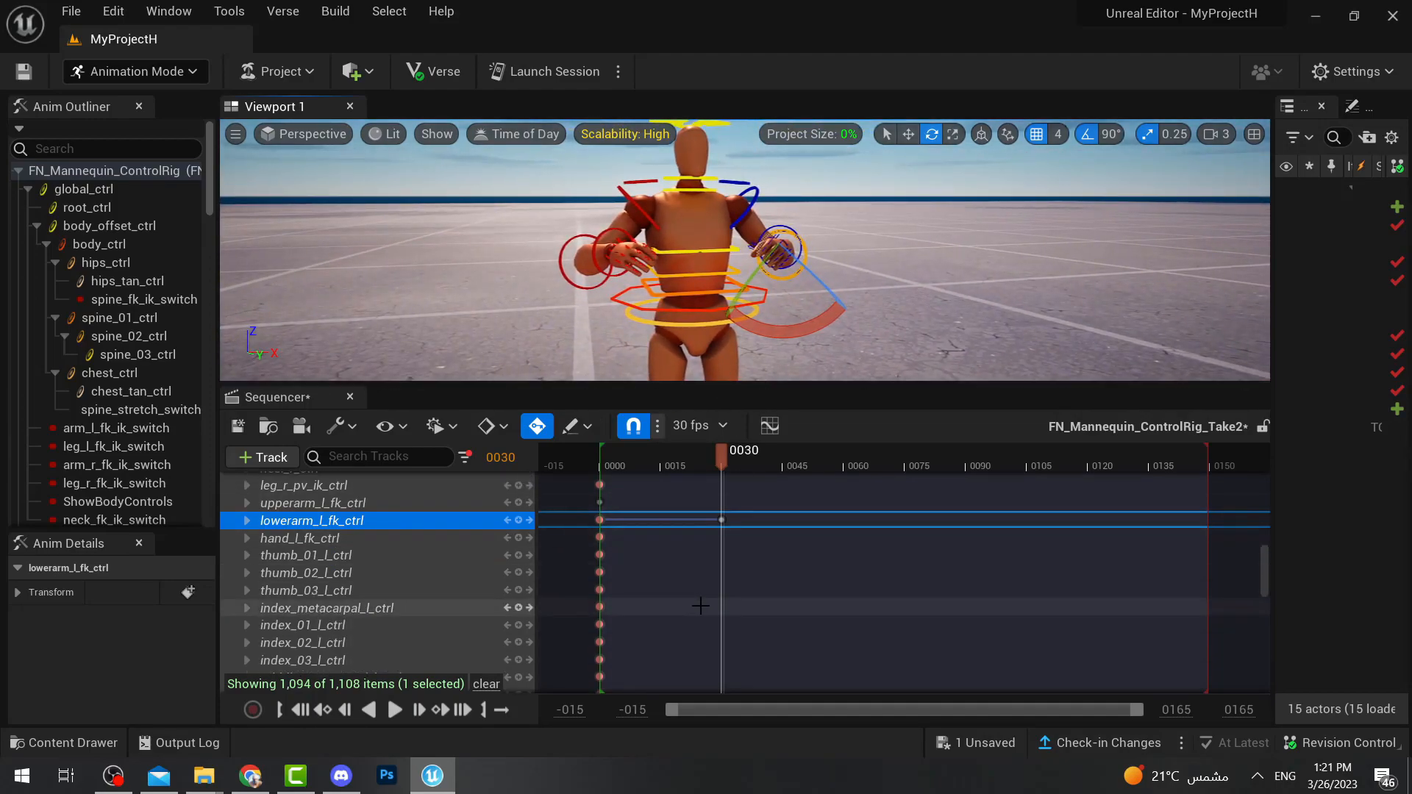
scroll(654, 537, up, 1)
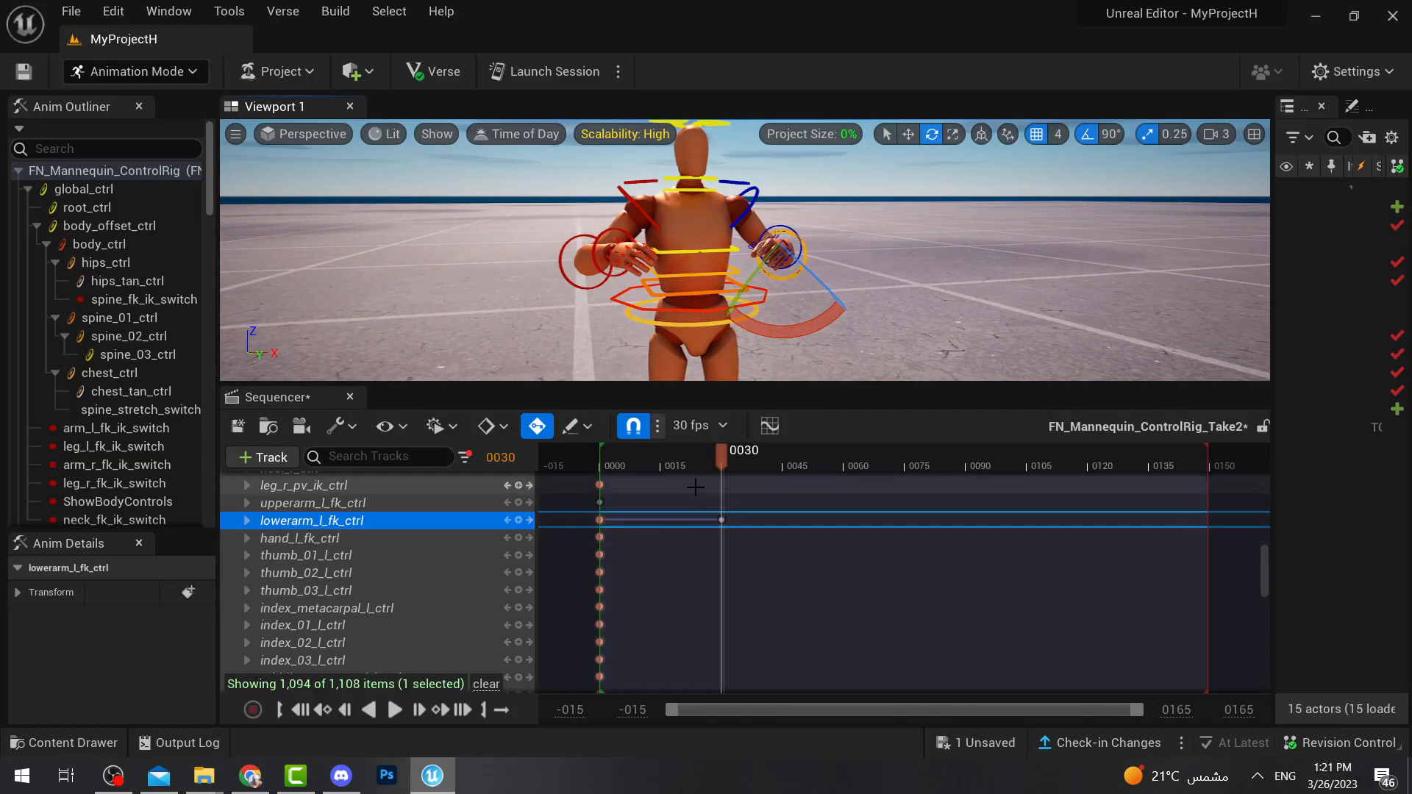
Play both forearm motions from frame 0 and scrub to frame 15 to examine how the left arm moves.
drag(718, 461, 605, 461)
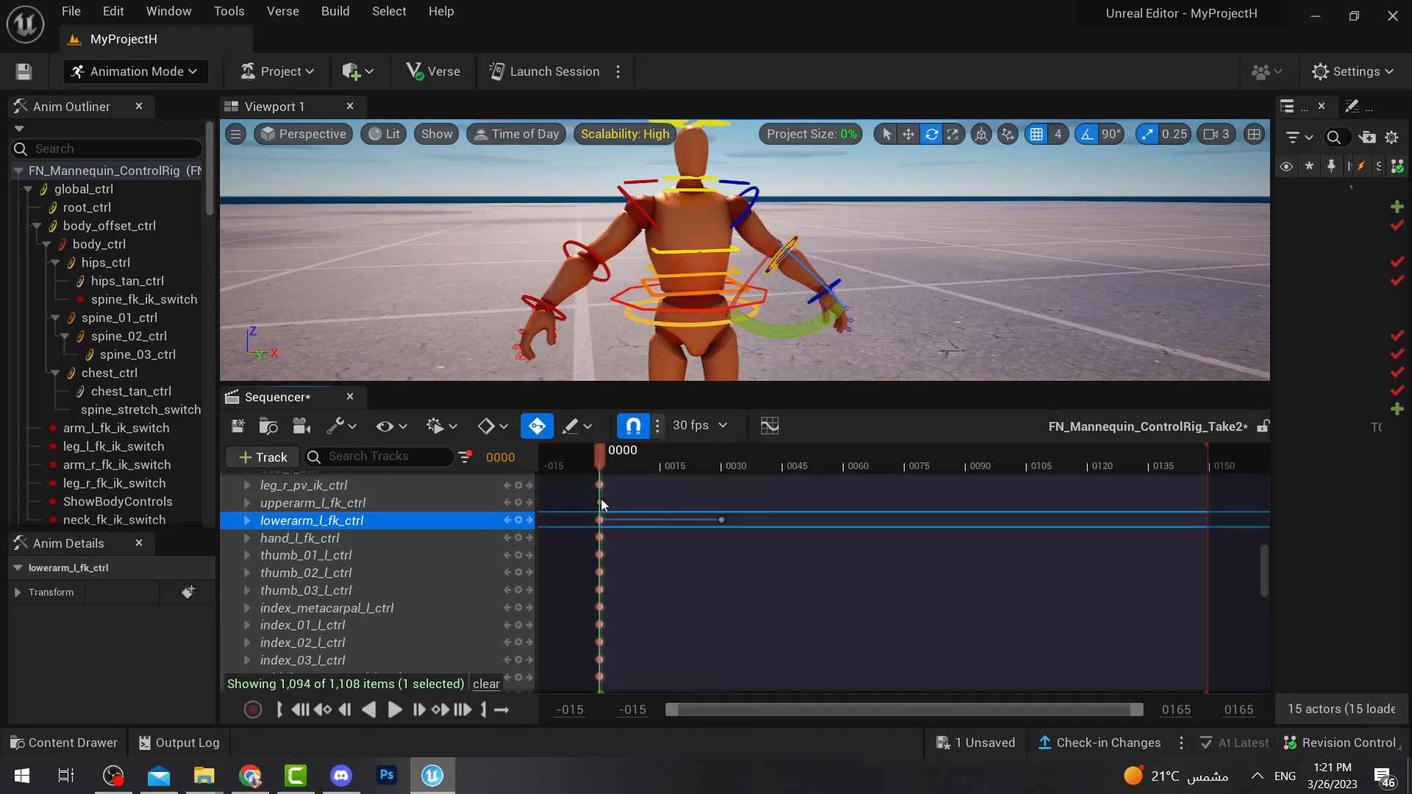
click(395, 710)
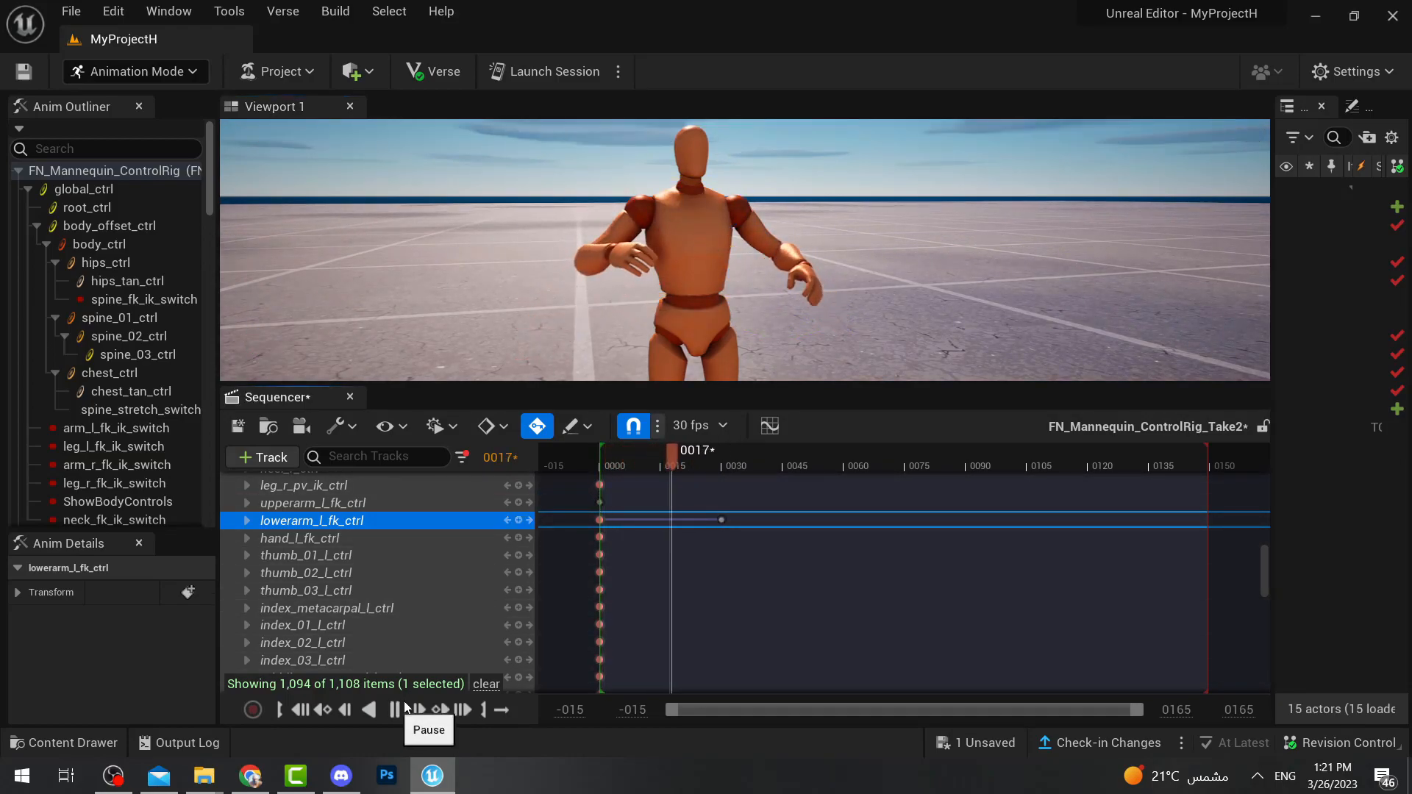
drag(727, 467, 641, 497)
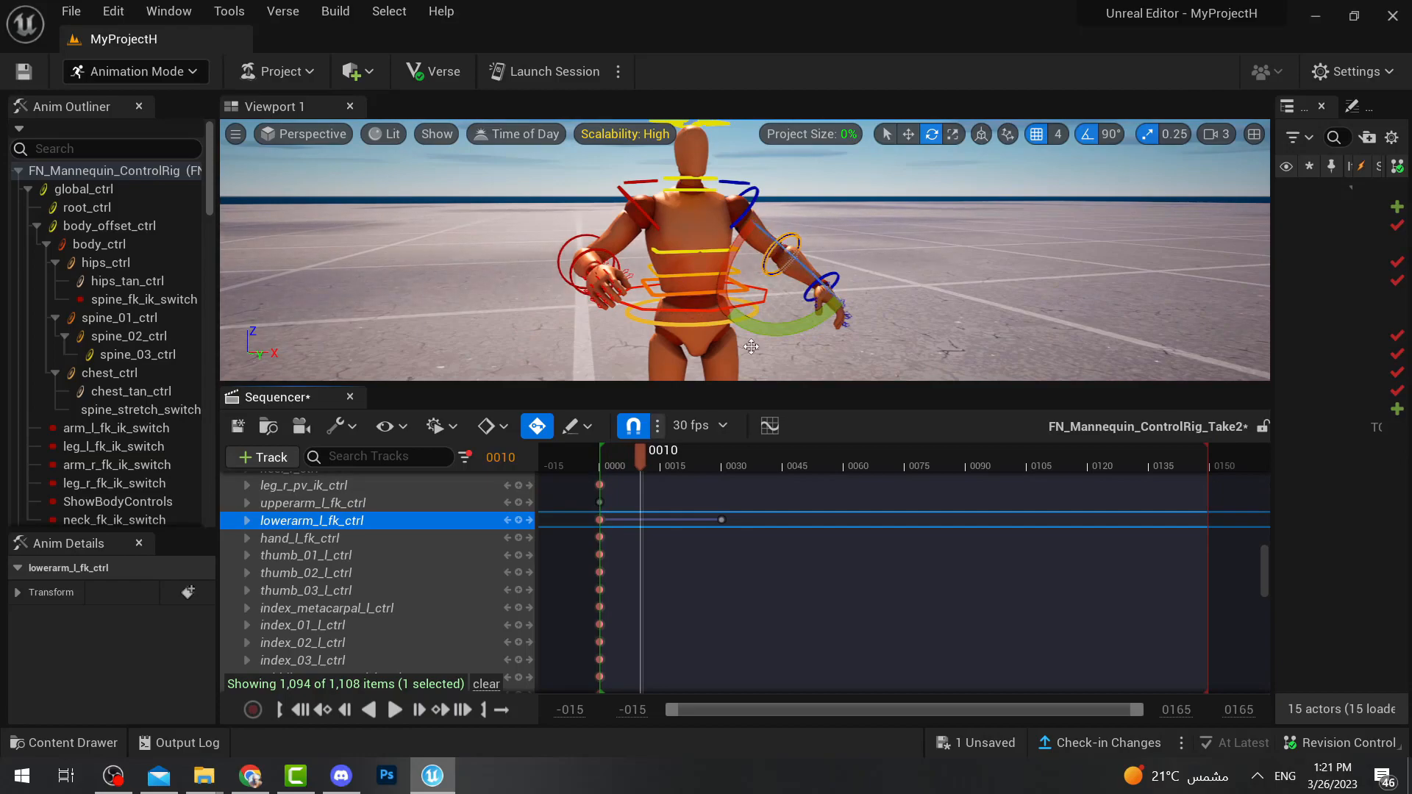
drag(652, 460, 662, 488)
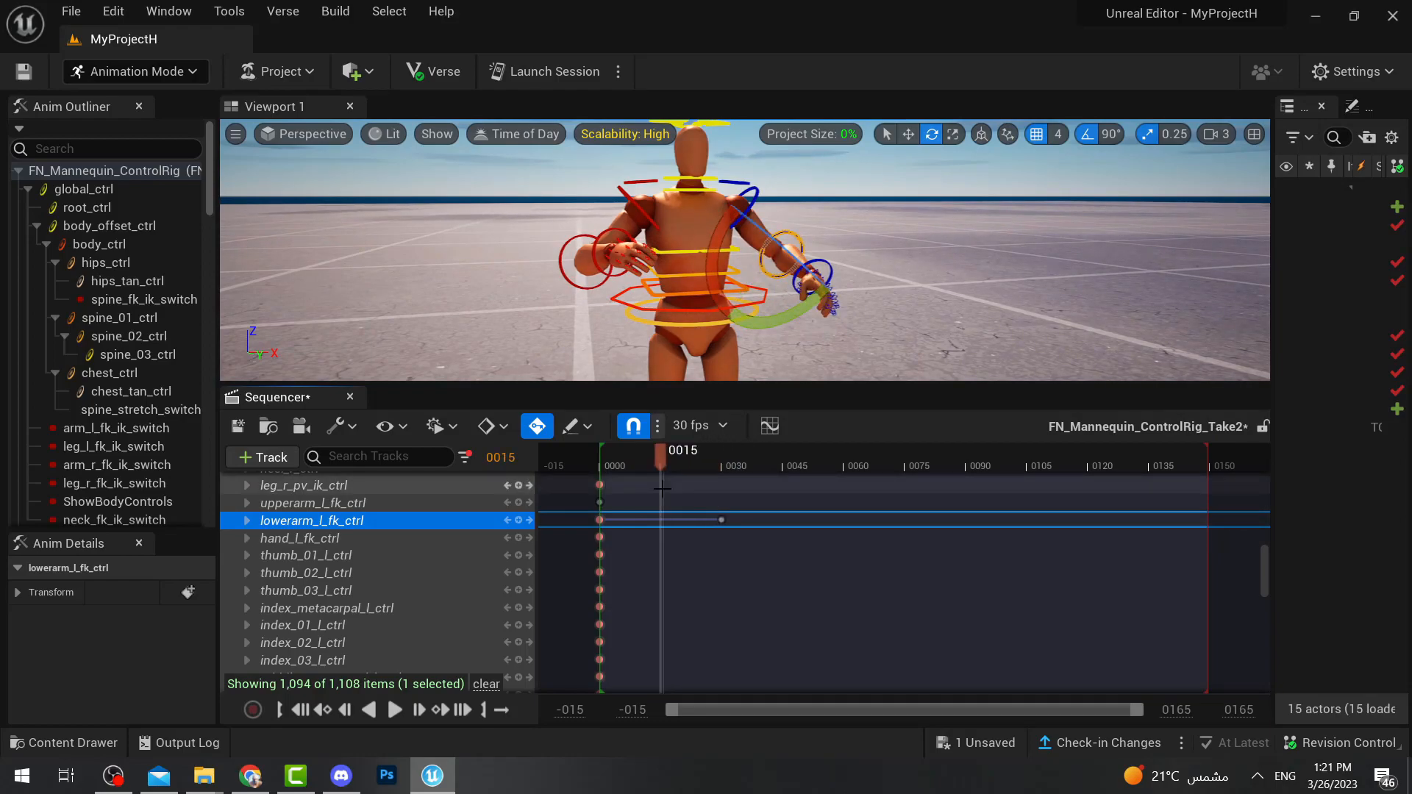
Delete the lowerarm_l_fk_ctrl key at frame 30.
scroll(409, 526, up, 10)
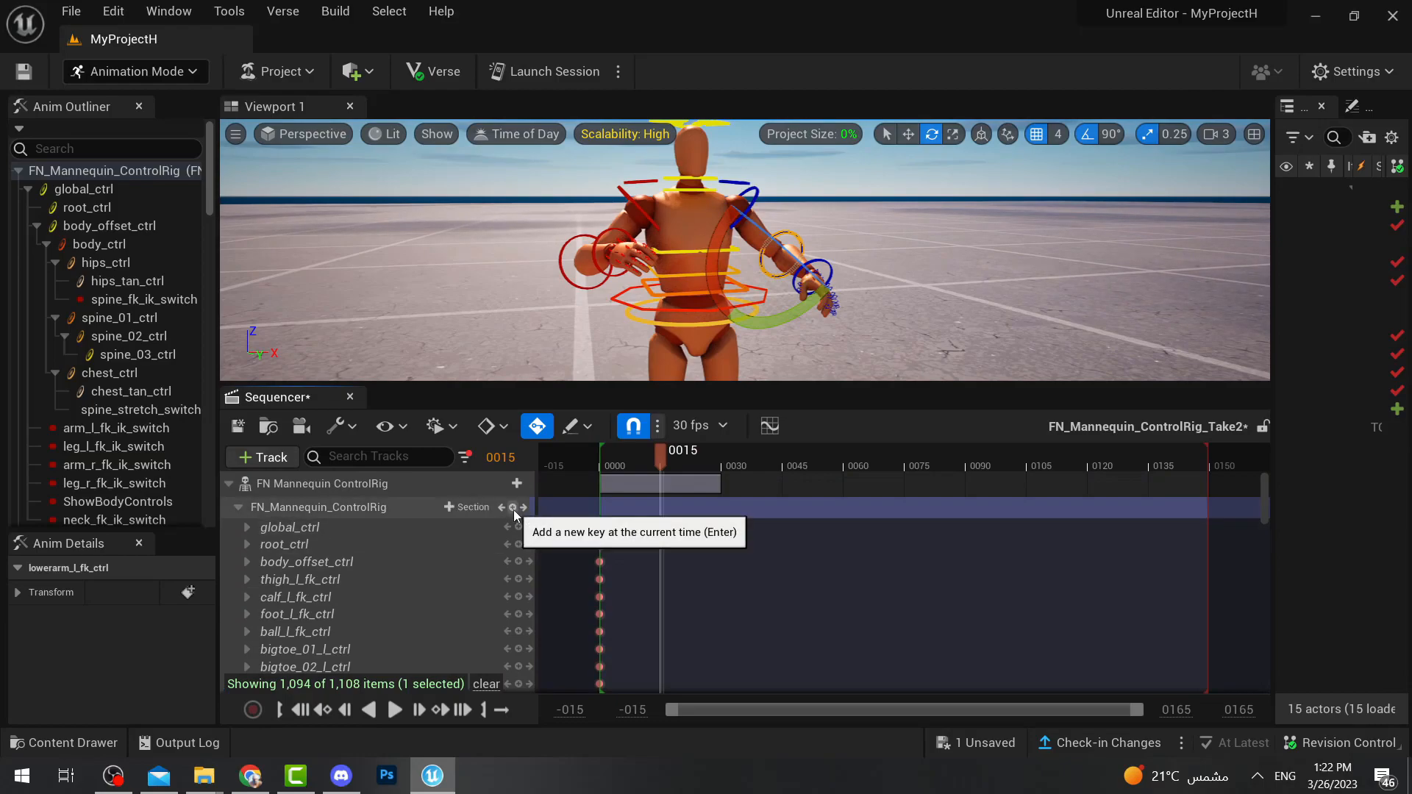
scroll(695, 559, down, 10)
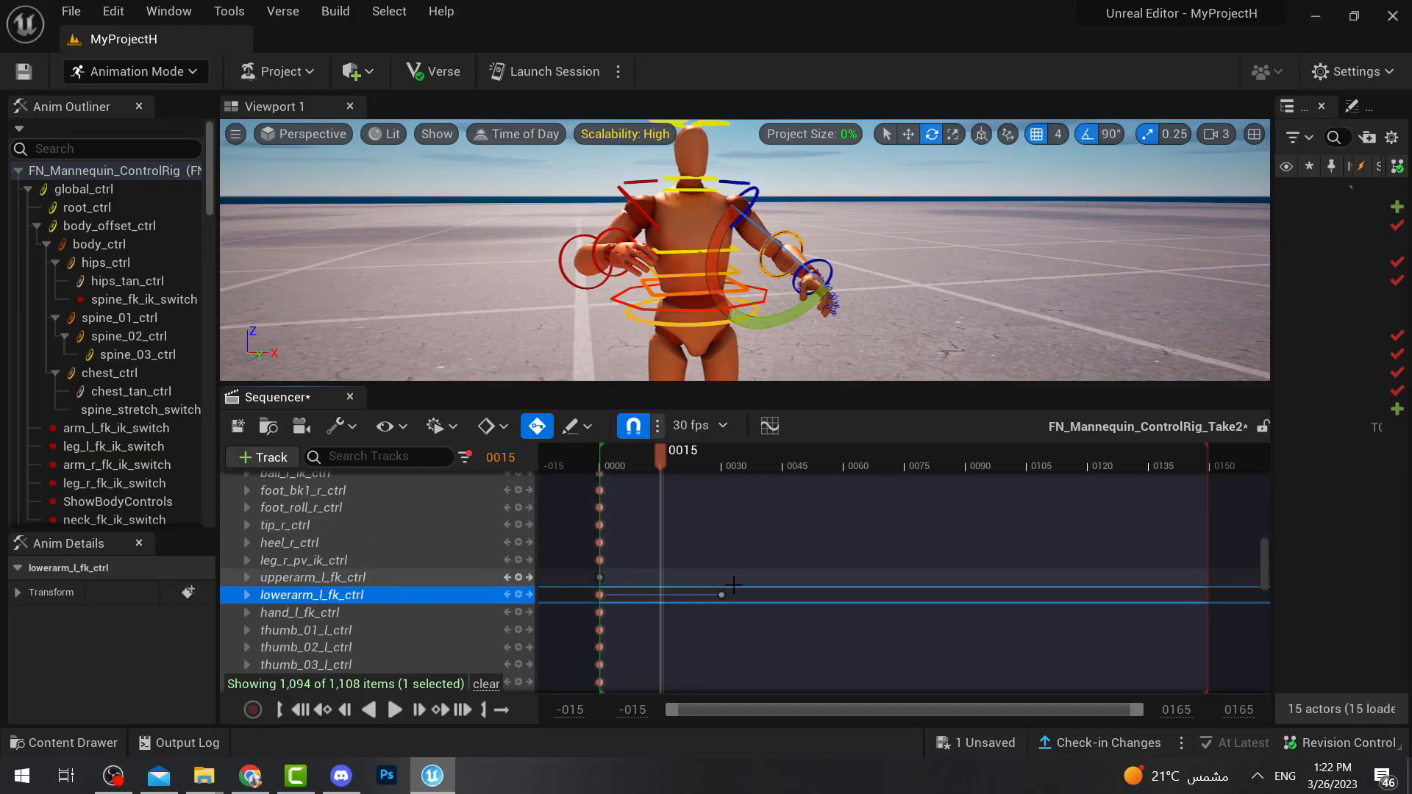
click(721, 596)
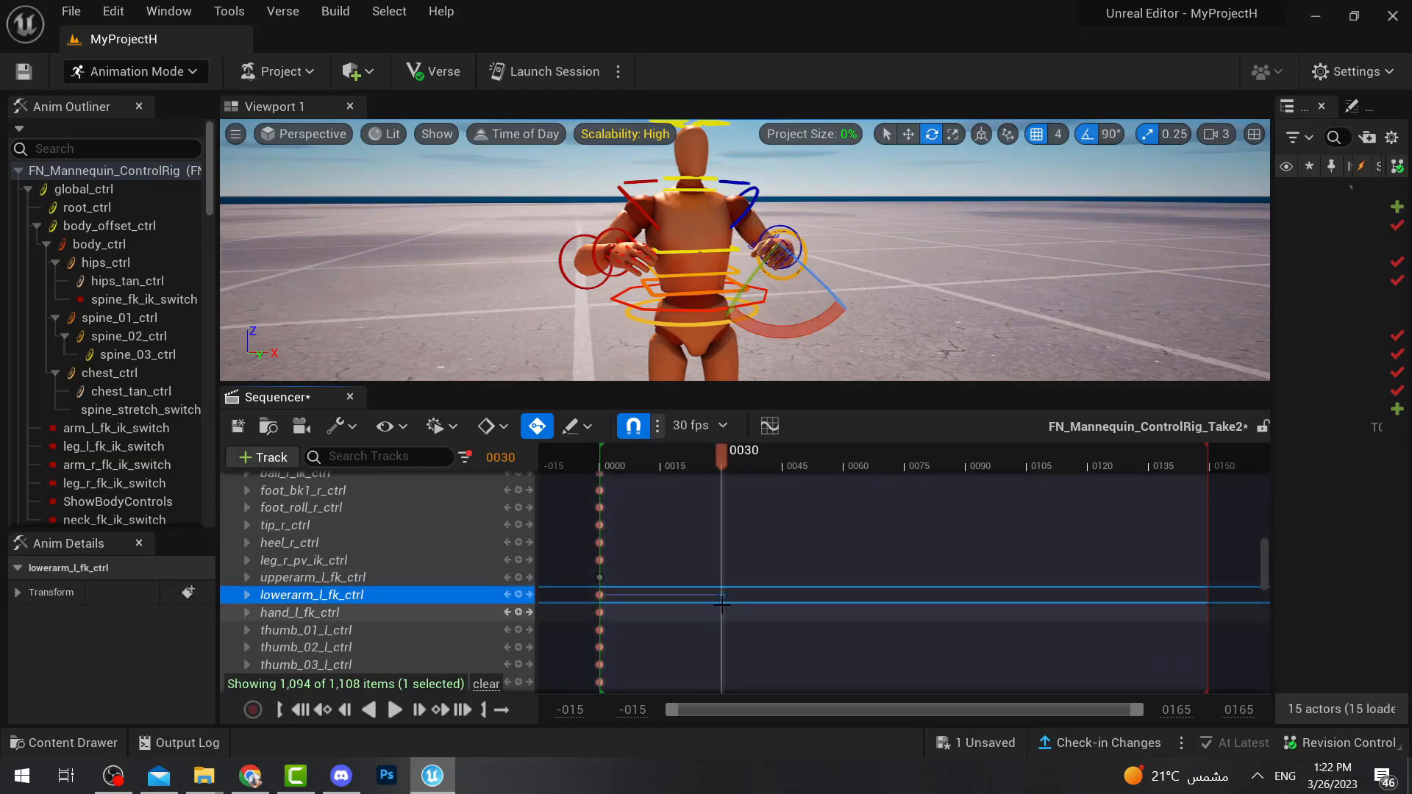
Key the entire FN_Mannequin_ControlRig track at frame 15.
drag(711, 456, 663, 475)
scroll(456, 532, up, 5)
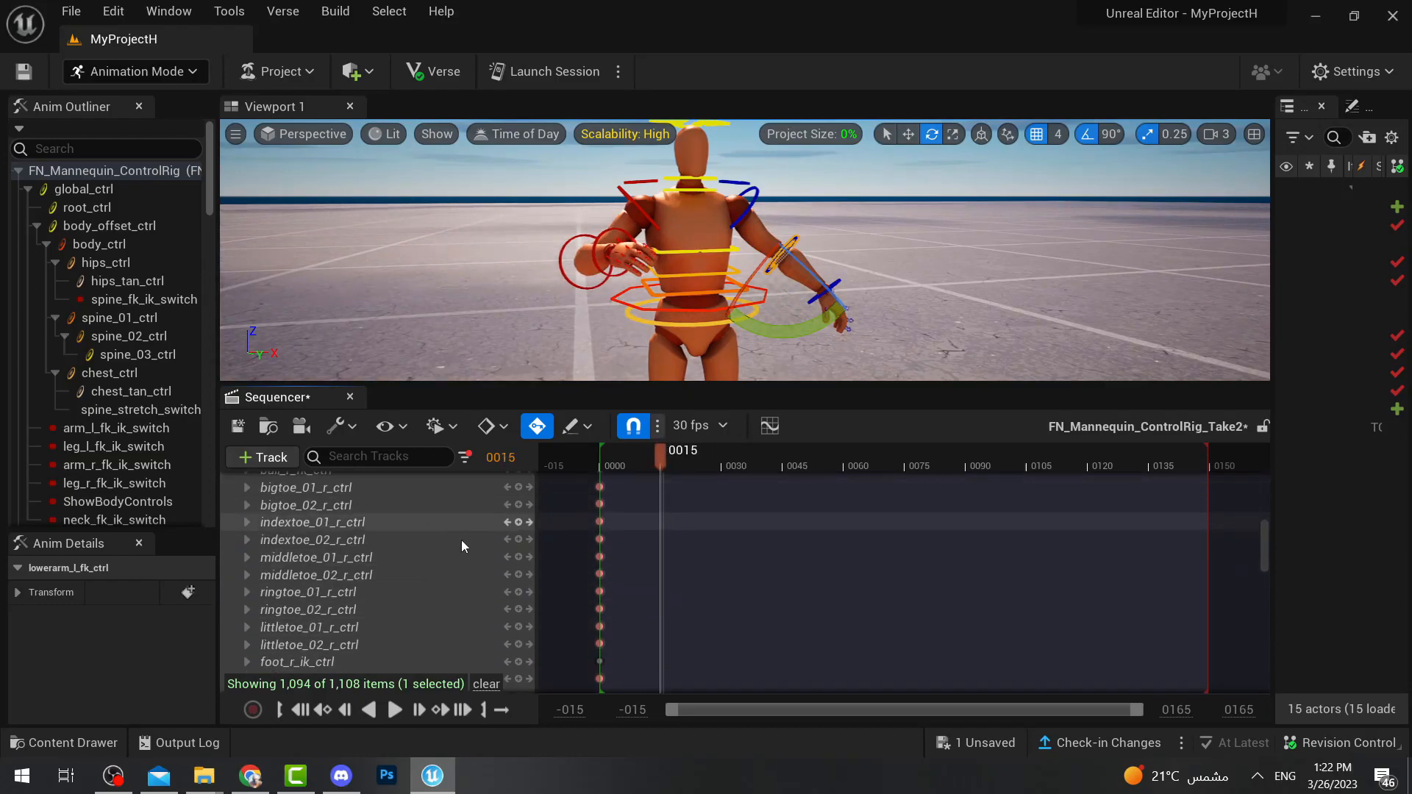
scroll(456, 532, up, 10)
click(513, 507)
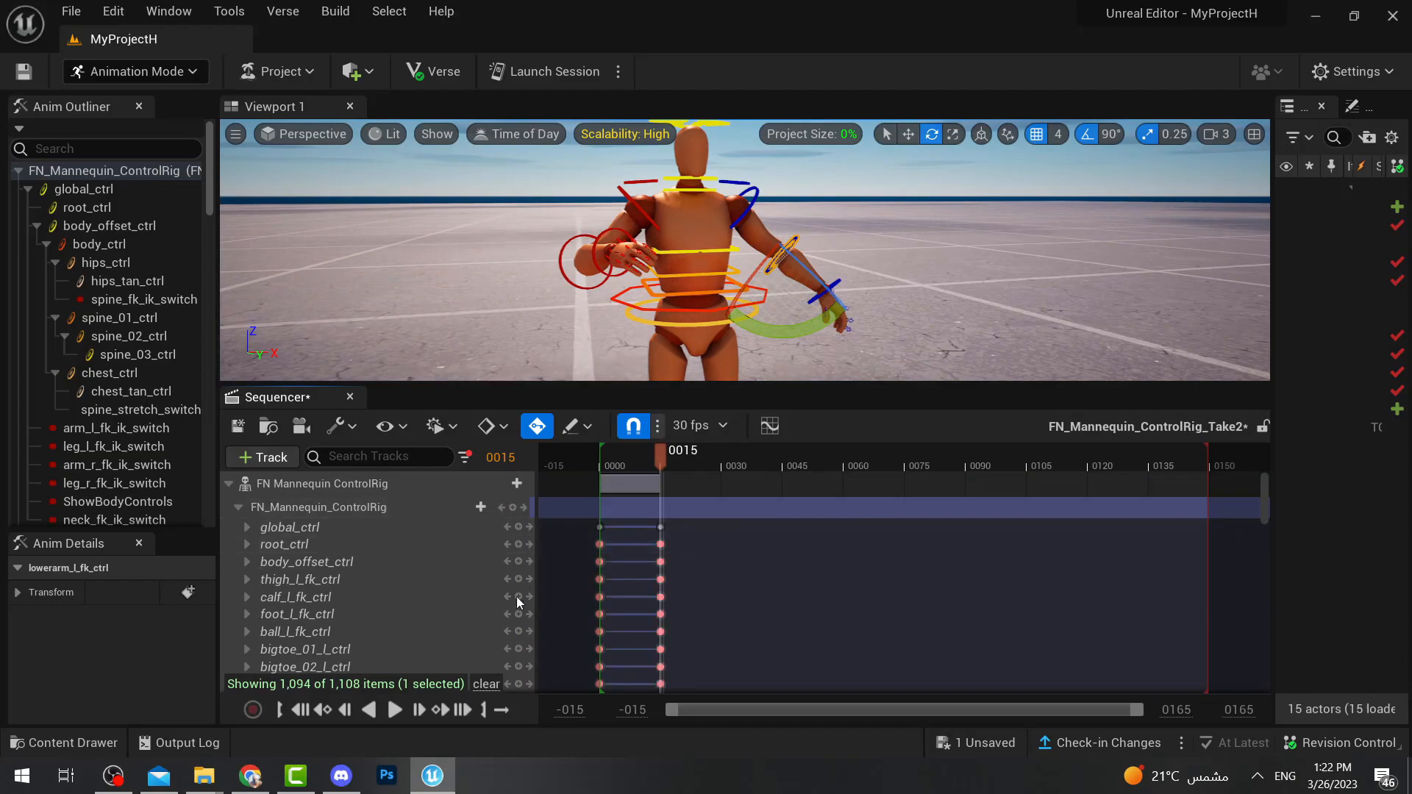
scroll(678, 571, down, 3)
scroll(678, 571, down, 8)
At frame 30, rotate the left forearm control, lowerarm_l_fk_ctrl, to bring the left hand in front of the chest.
click(620, 467)
drag(620, 467, 721, 502)
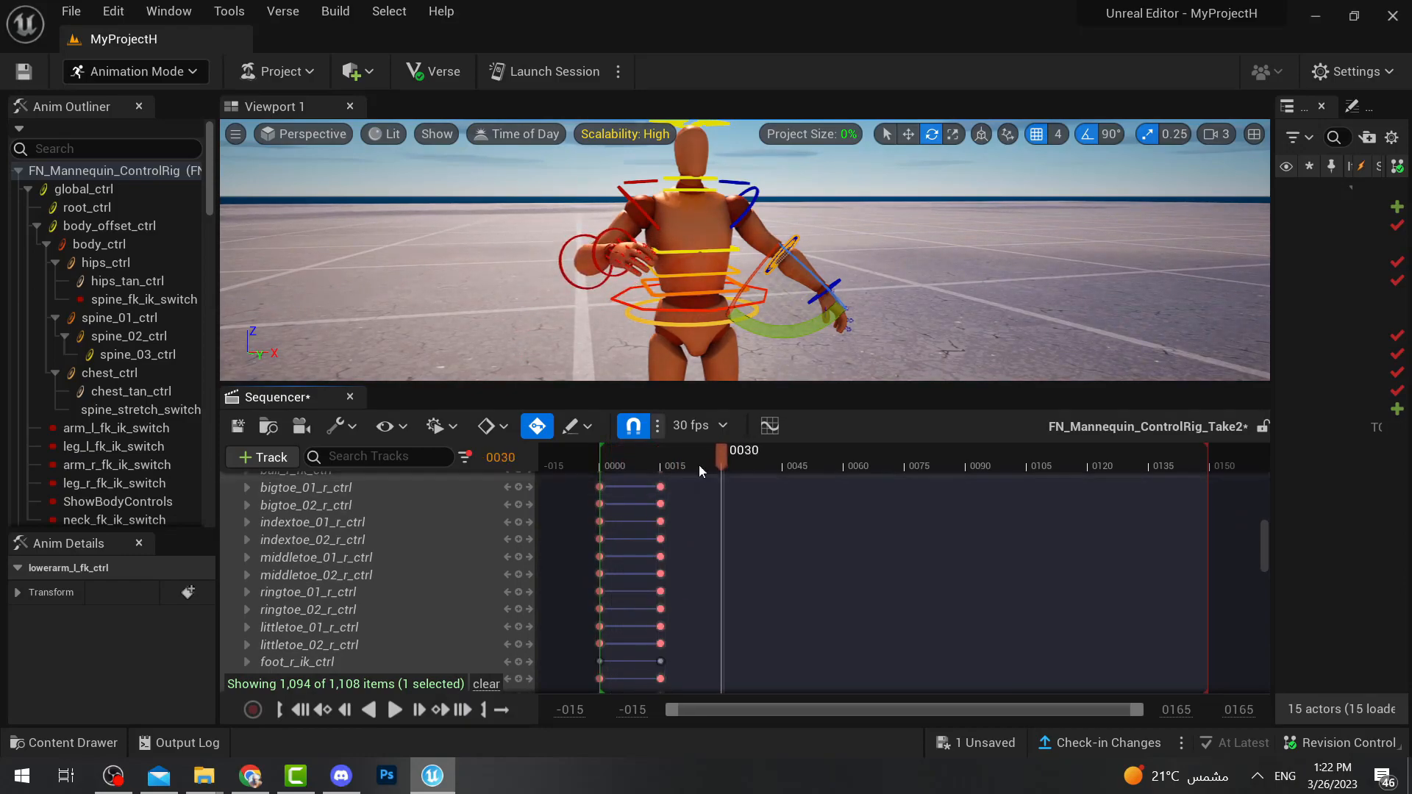
right_drag(751, 374, 706, 367)
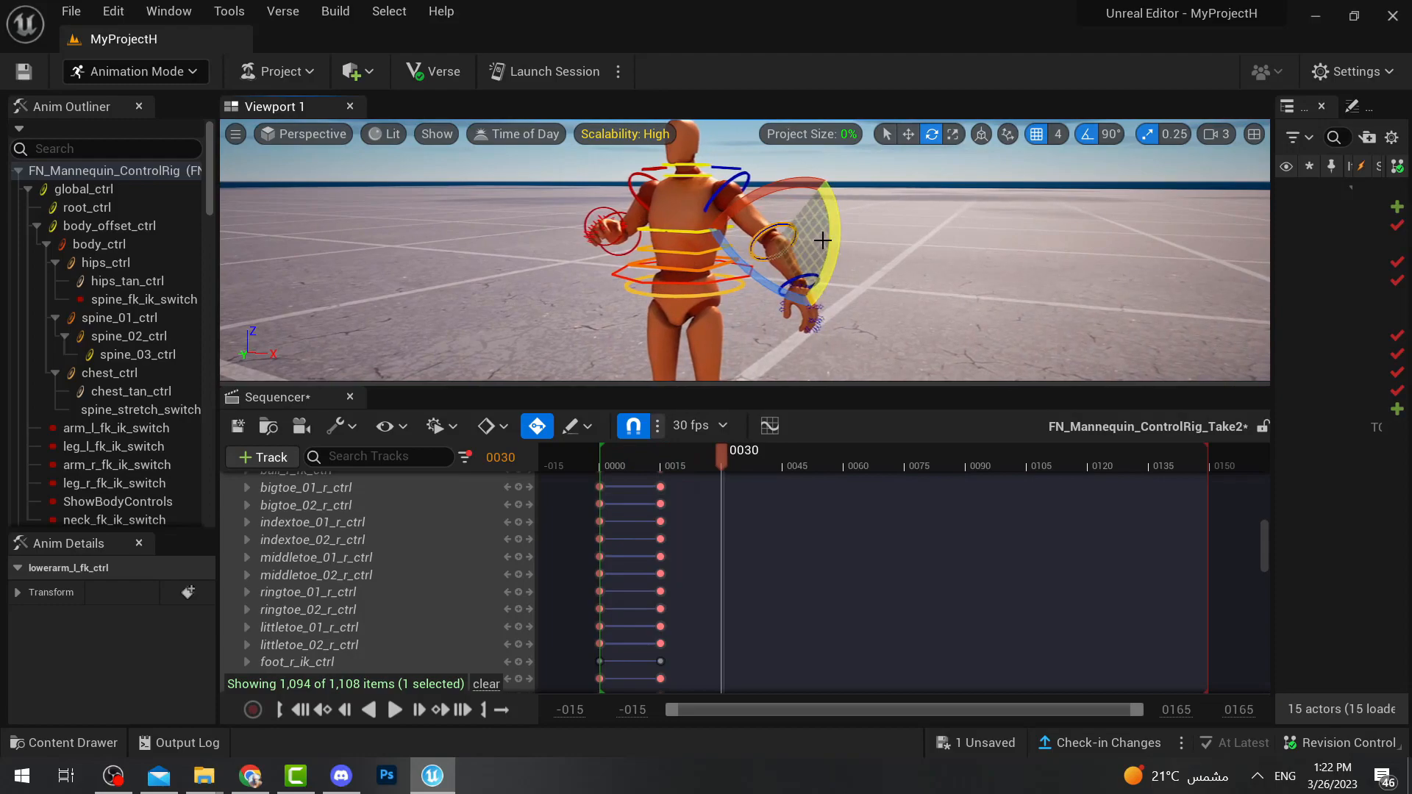
click(771, 274)
click(759, 250)
drag(761, 277, 710, 250)
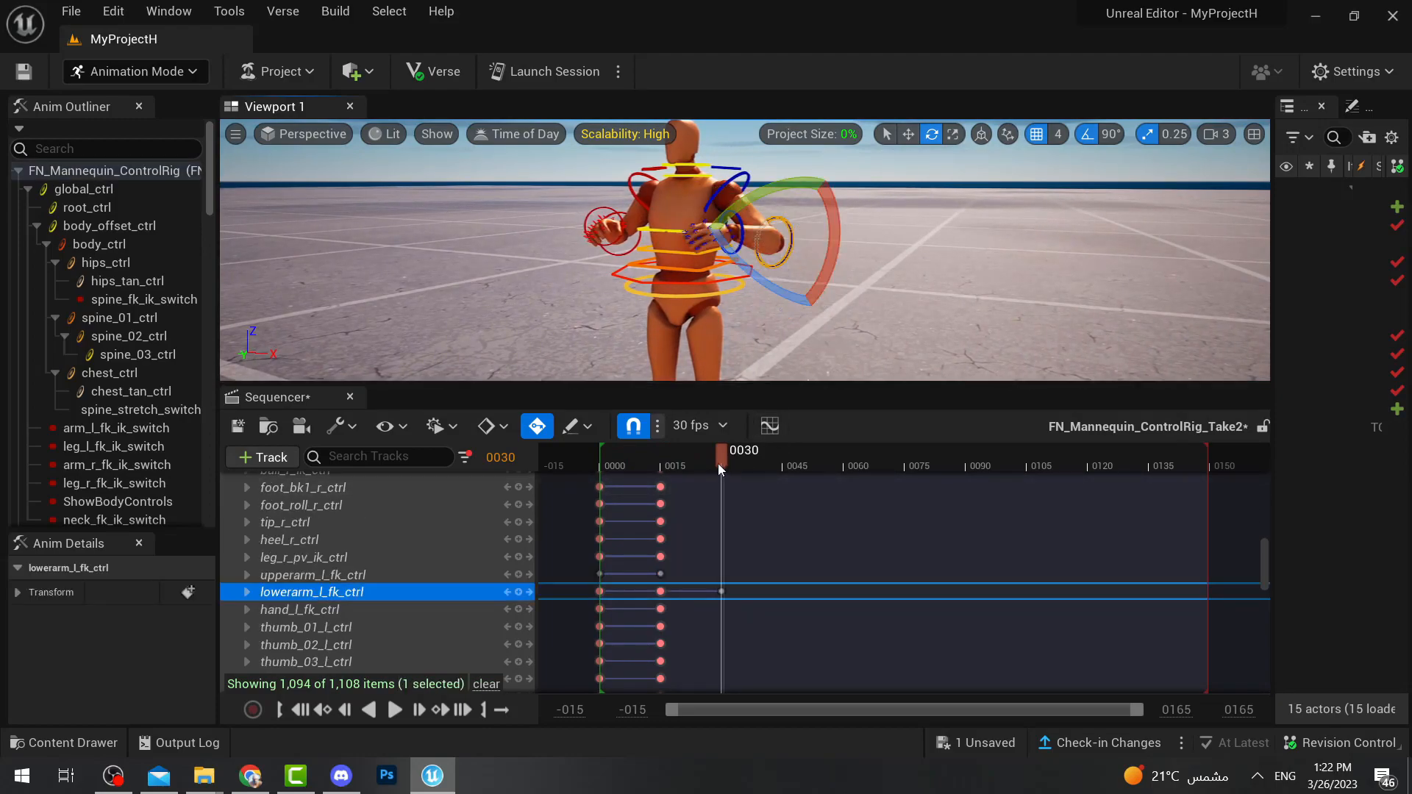
Play the arm animation from the start and scrub back to frame 30 to examine the left forearm's motion.
drag(720, 469, 580, 495)
click(394, 709)
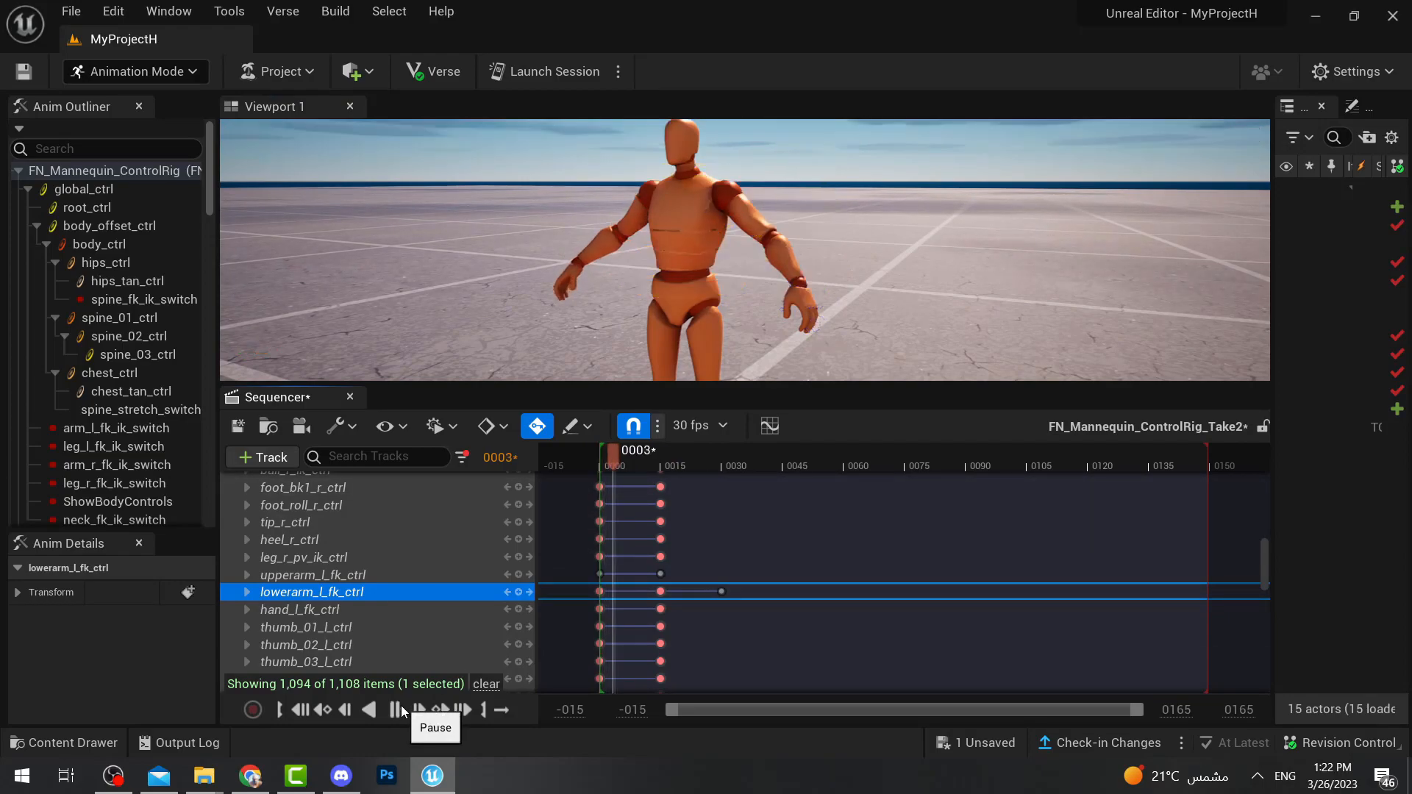
drag(673, 467, 722, 543)
right_drag(504, 278, 469, 326)
mouse_move(750, 322)
right_down()
mouse_move(724, 328)
mouse_move(754, 321)
right_up()
At frame 45, rotate spine_01_ctrl to twist the torso, adjusting its Rotation.Yaw to about 49.66.
drag(724, 460, 780, 468)
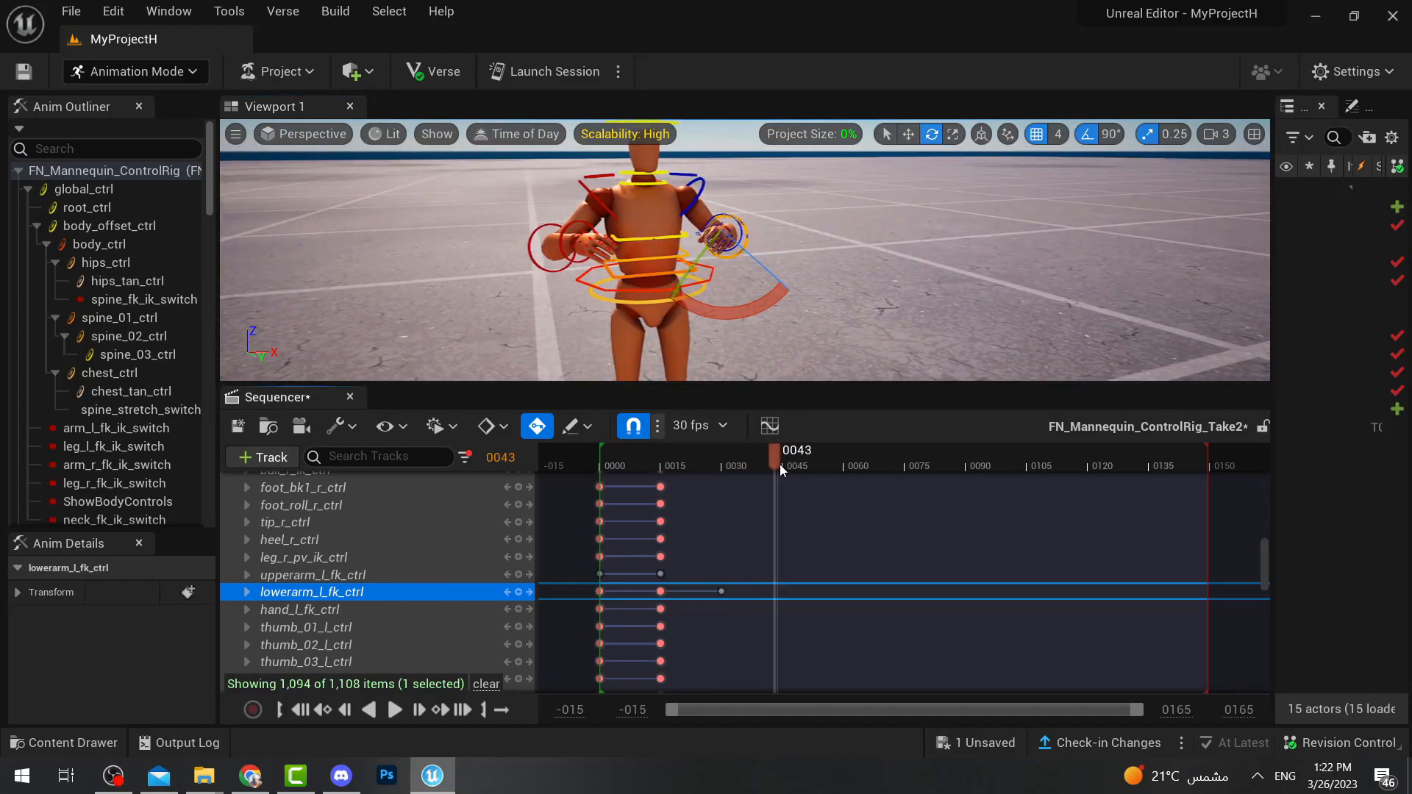
click(654, 272)
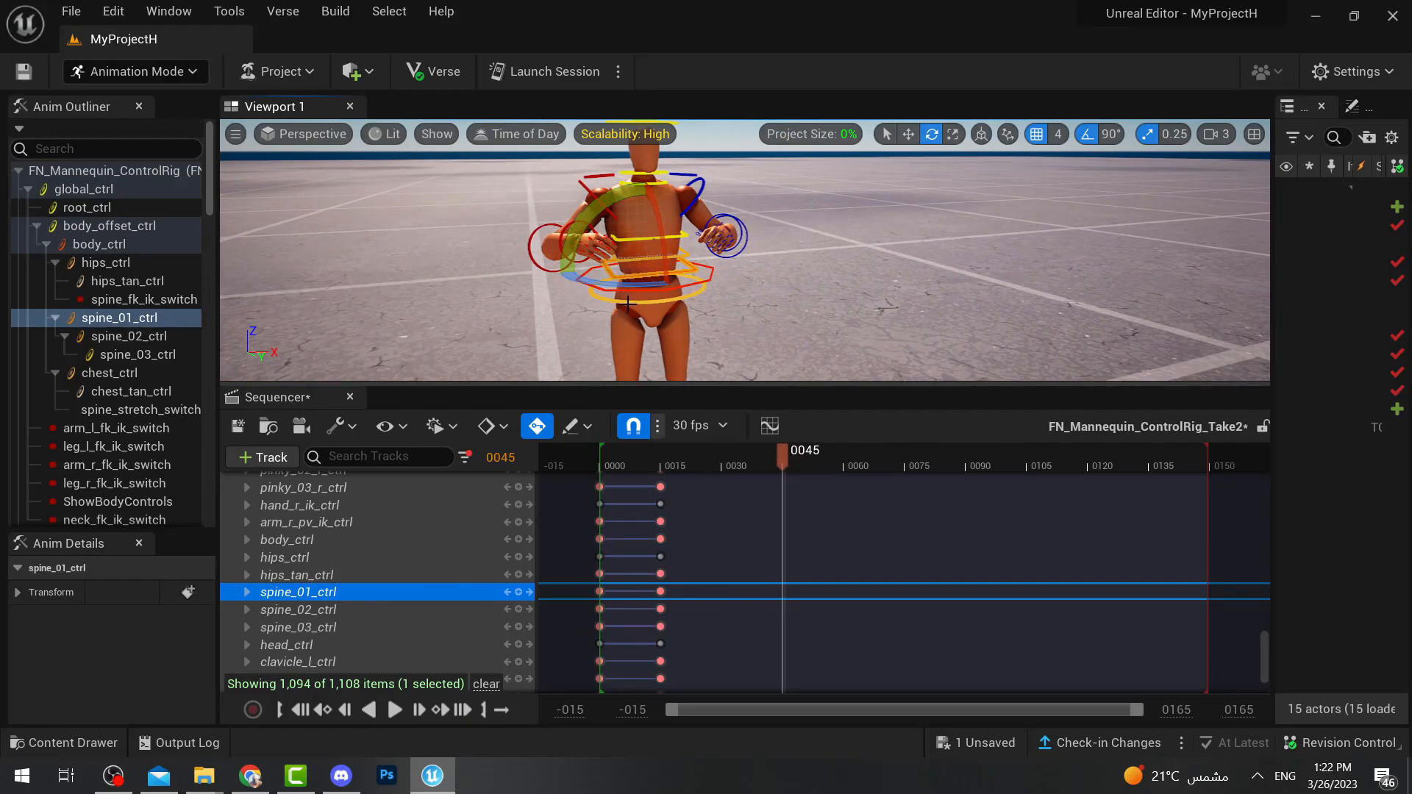
click(247, 592)
scroll(420, 623, down, 2)
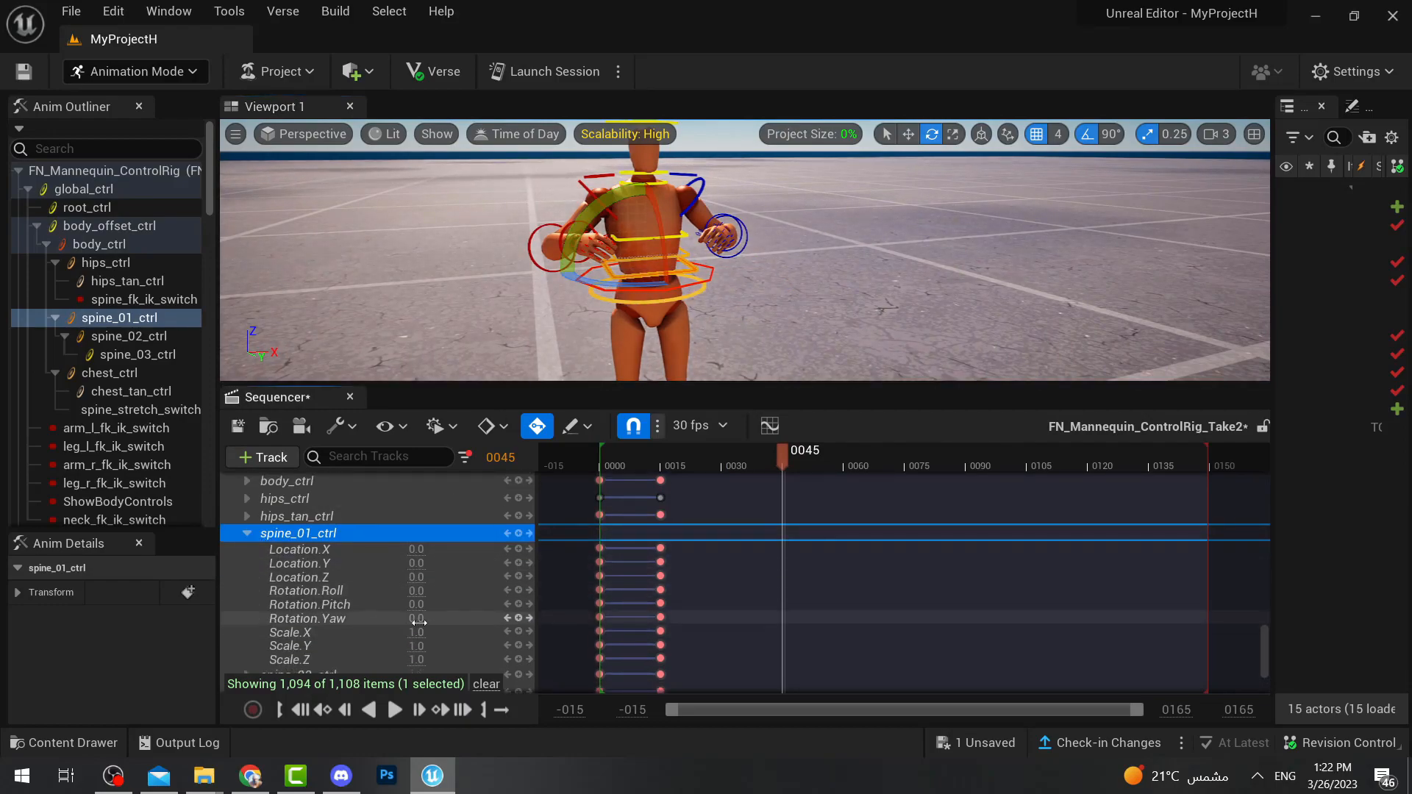
drag(653, 289, 685, 294)
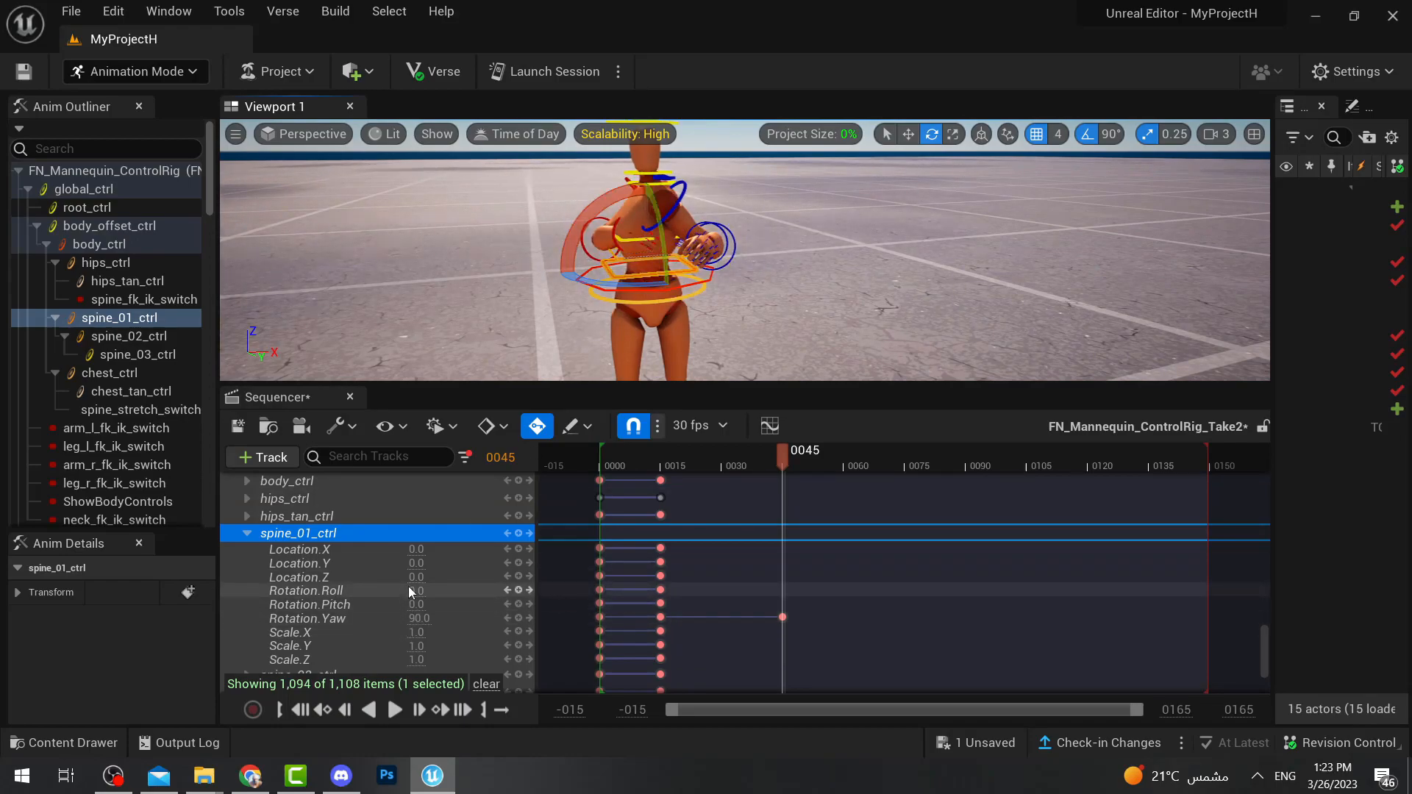
drag(418, 618, 335, 618)
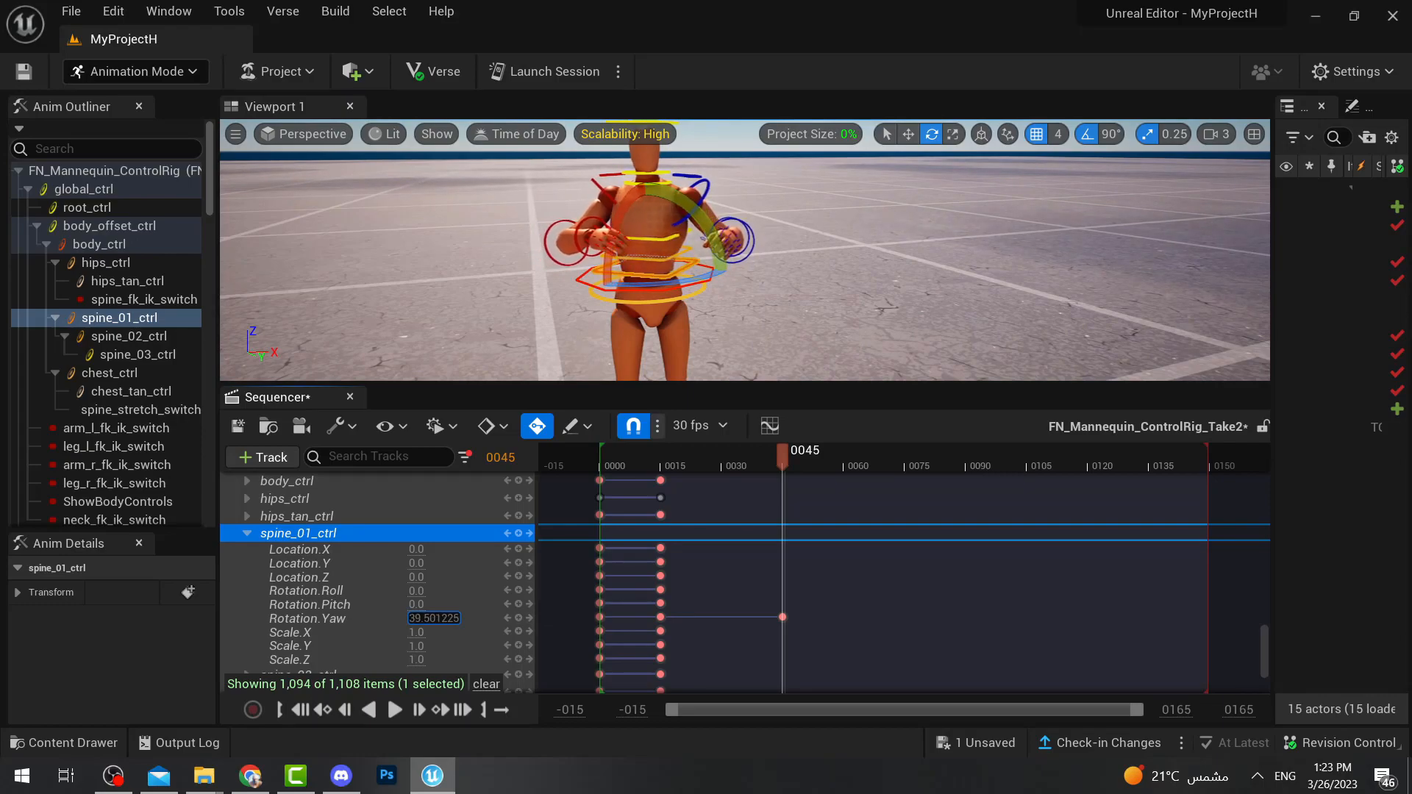
At frame 45, rotate the right forearm control, lowerarm_r_fk_ctrl, to a Rotation.Yaw of about 54.95.
alt+drag(455, 342, 706, 330)
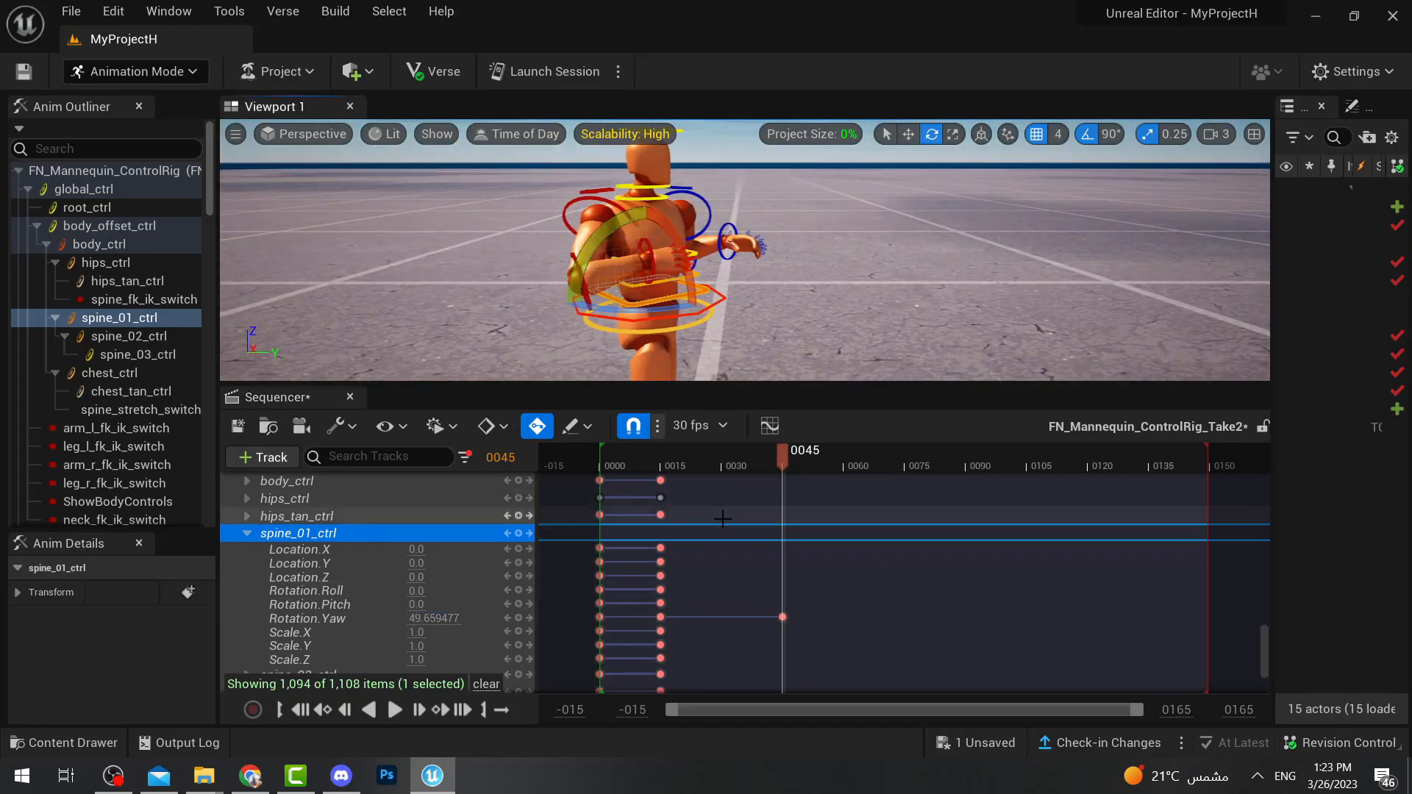
drag(589, 245, 515, 328)
click(612, 317)
click(585, 285)
right_drag(715, 302, 686, 274)
drag(738, 315, 738, 315)
scroll(465, 588, down, 4)
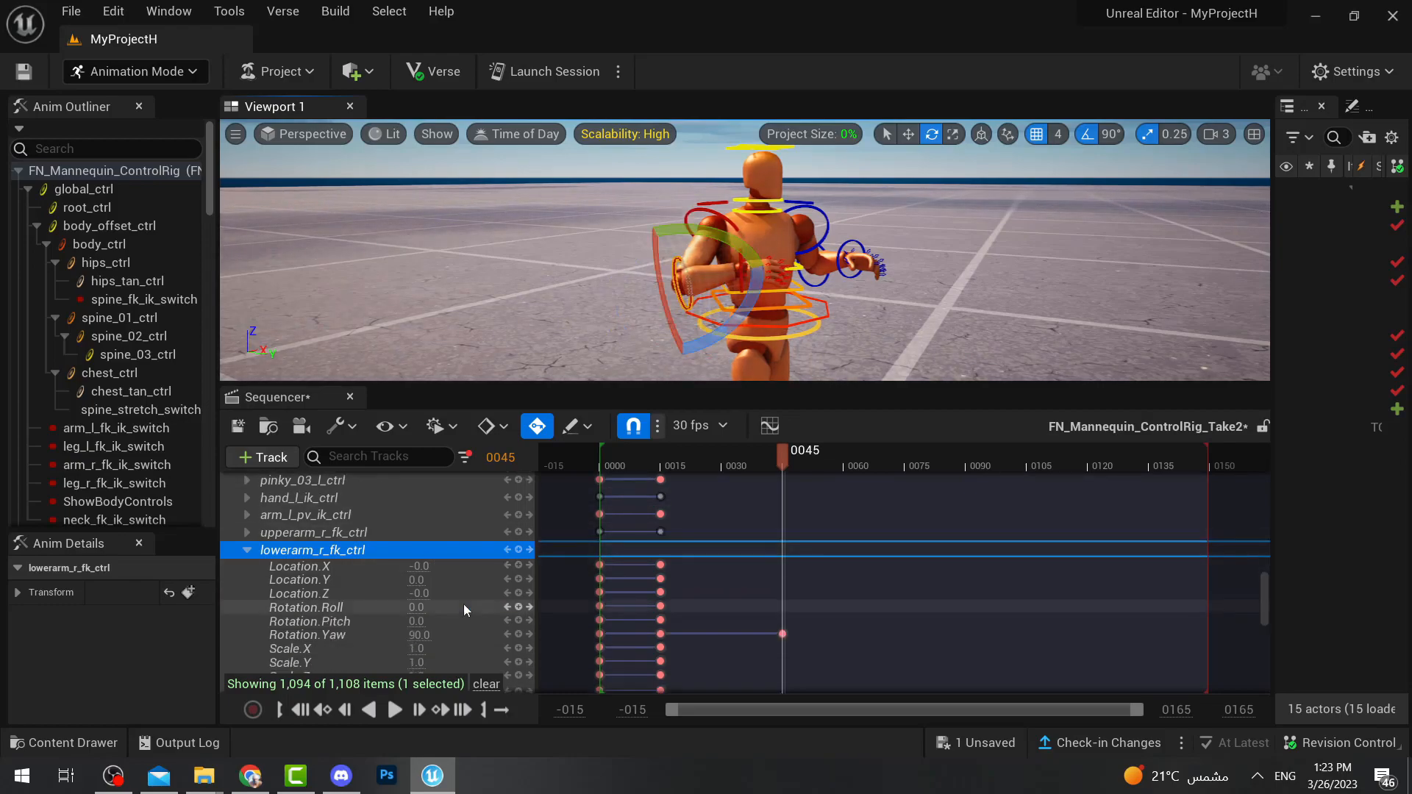
drag(421, 577, 400, 577)
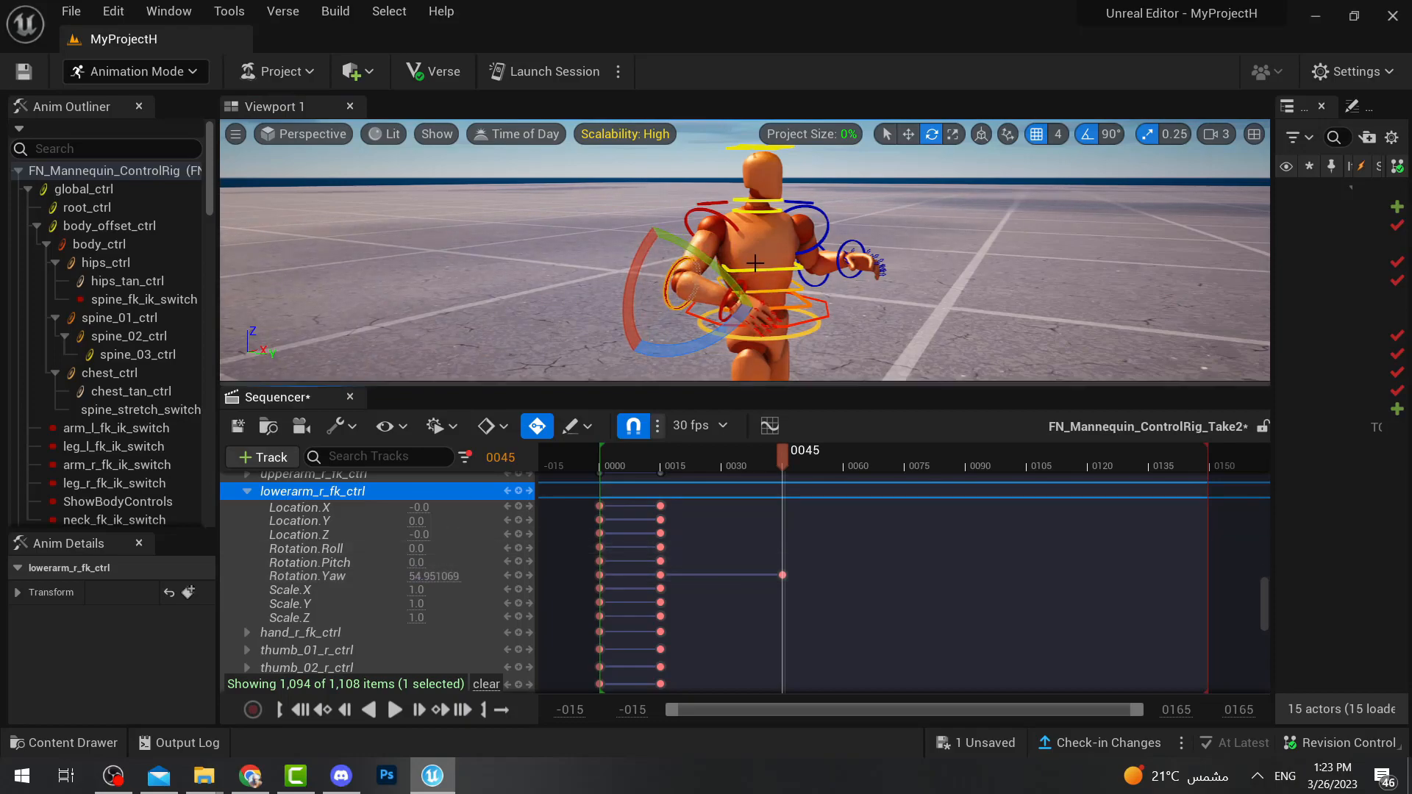
Adjust the rotation values of the right upper arm control, upperarm_r_fk_ctrl, at frame 45.
click(697, 210)
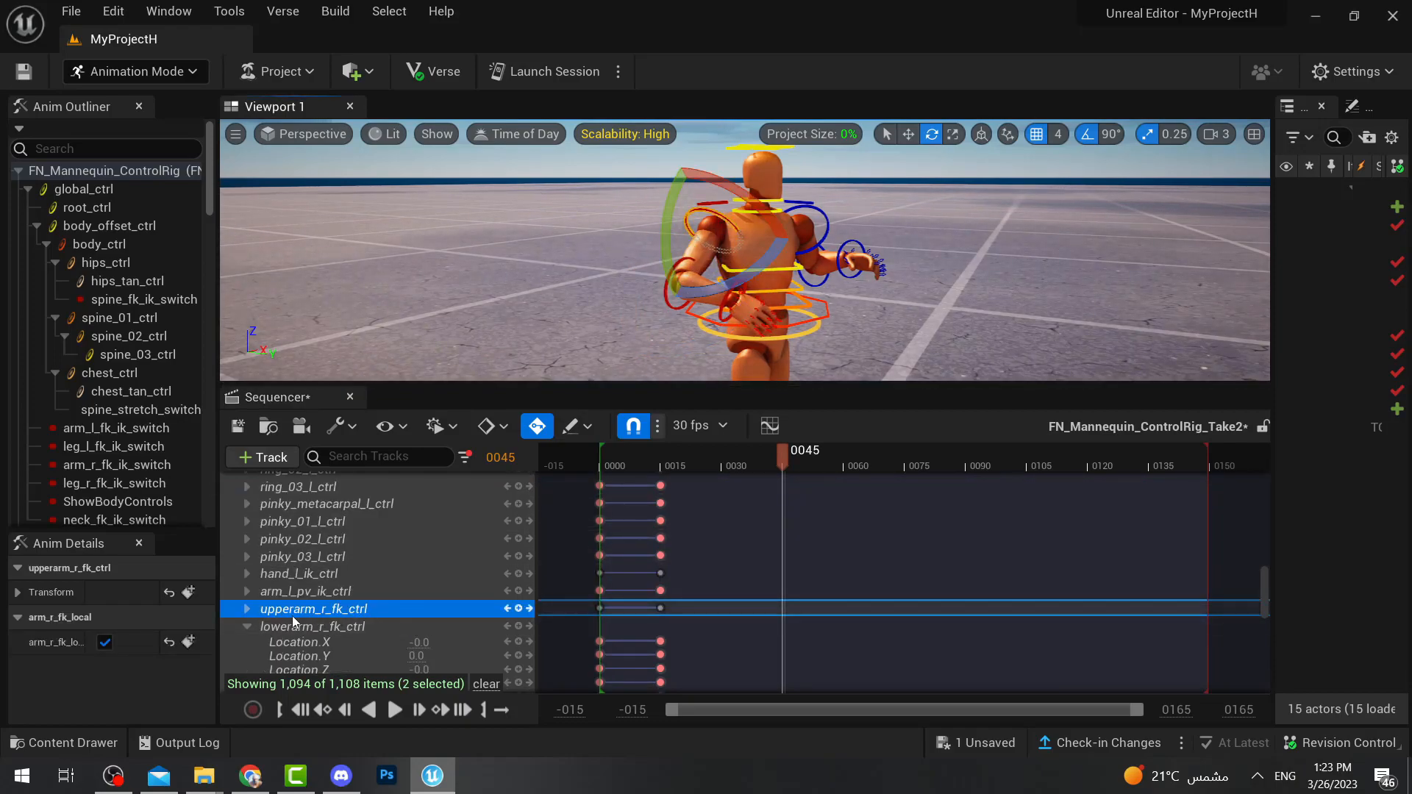
click(246, 610)
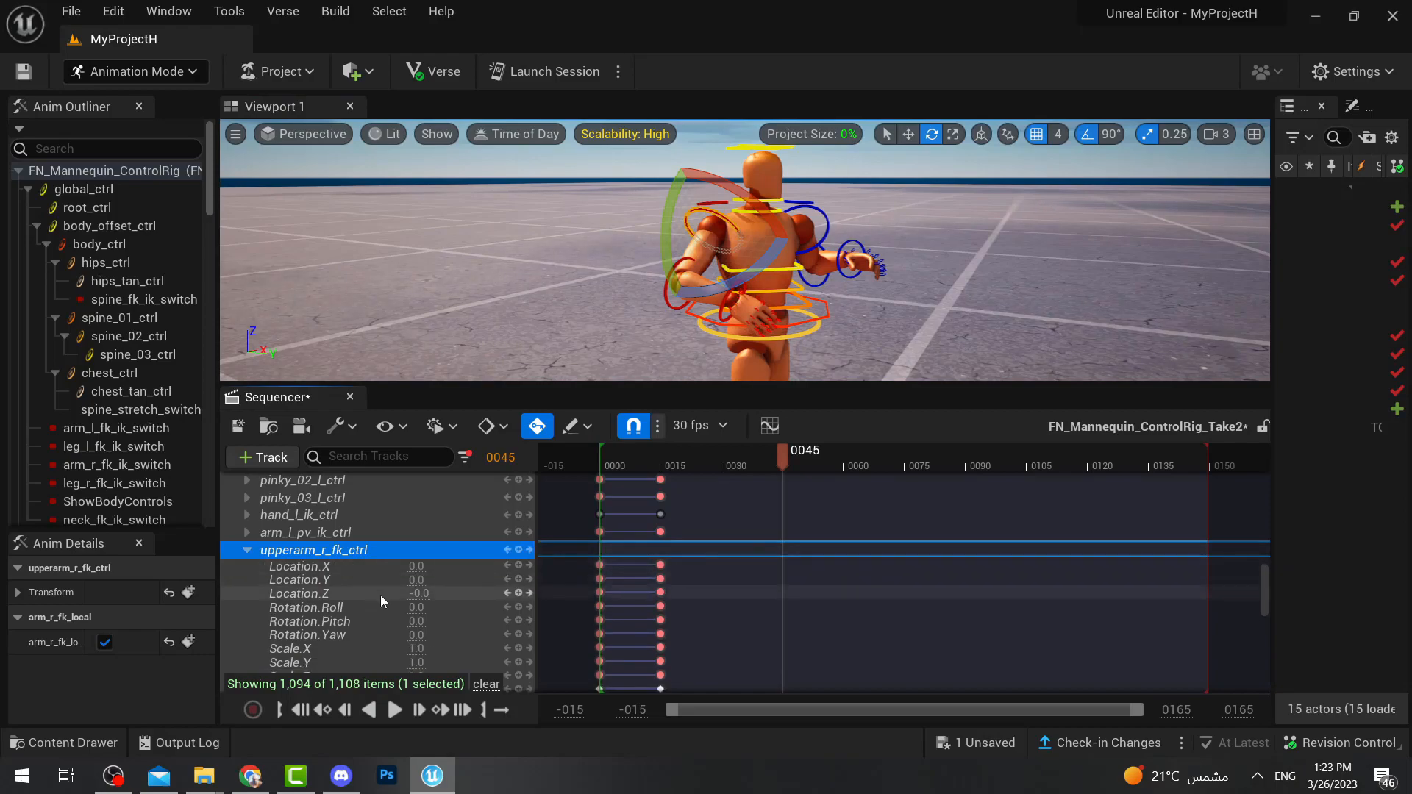
scroll(378, 594, down, 3)
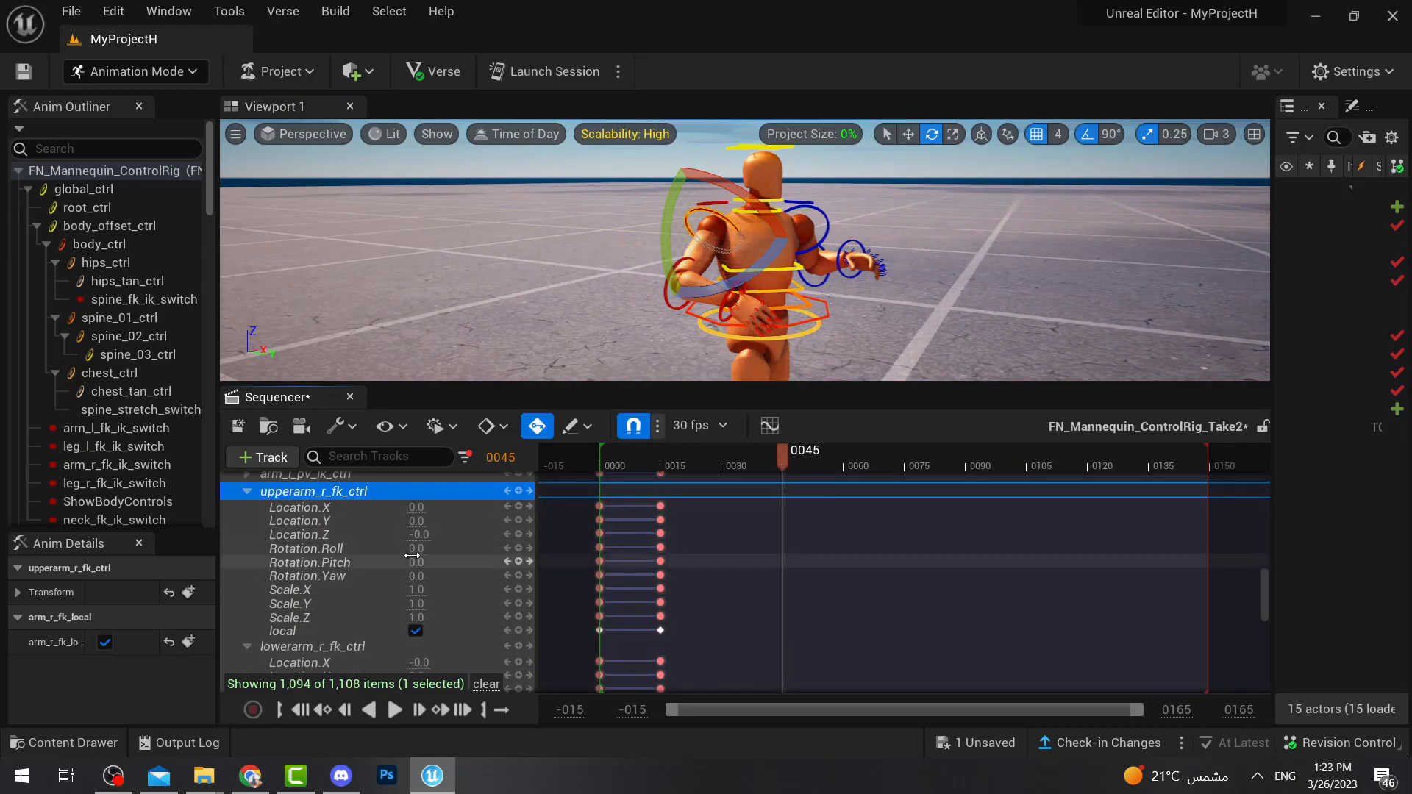
drag(422, 576, 386, 611)
mouse_move(420, 562)
mouse_down()
mouse_move(404, 563)
mouse_move(426, 548)
mouse_up()
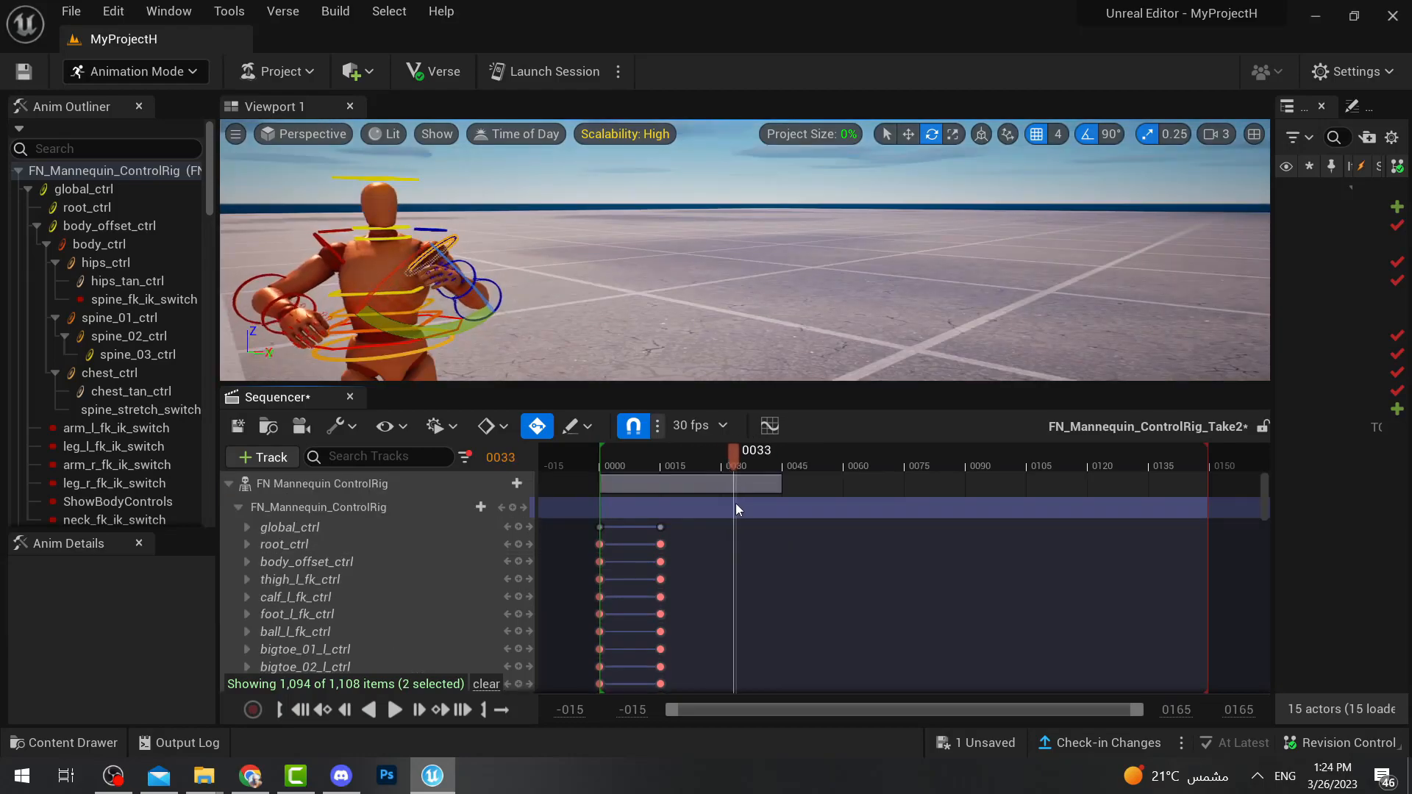
Key the entire FN_Mannequin_ControlRig track at frame 45.
drag(736, 503, 784, 512)
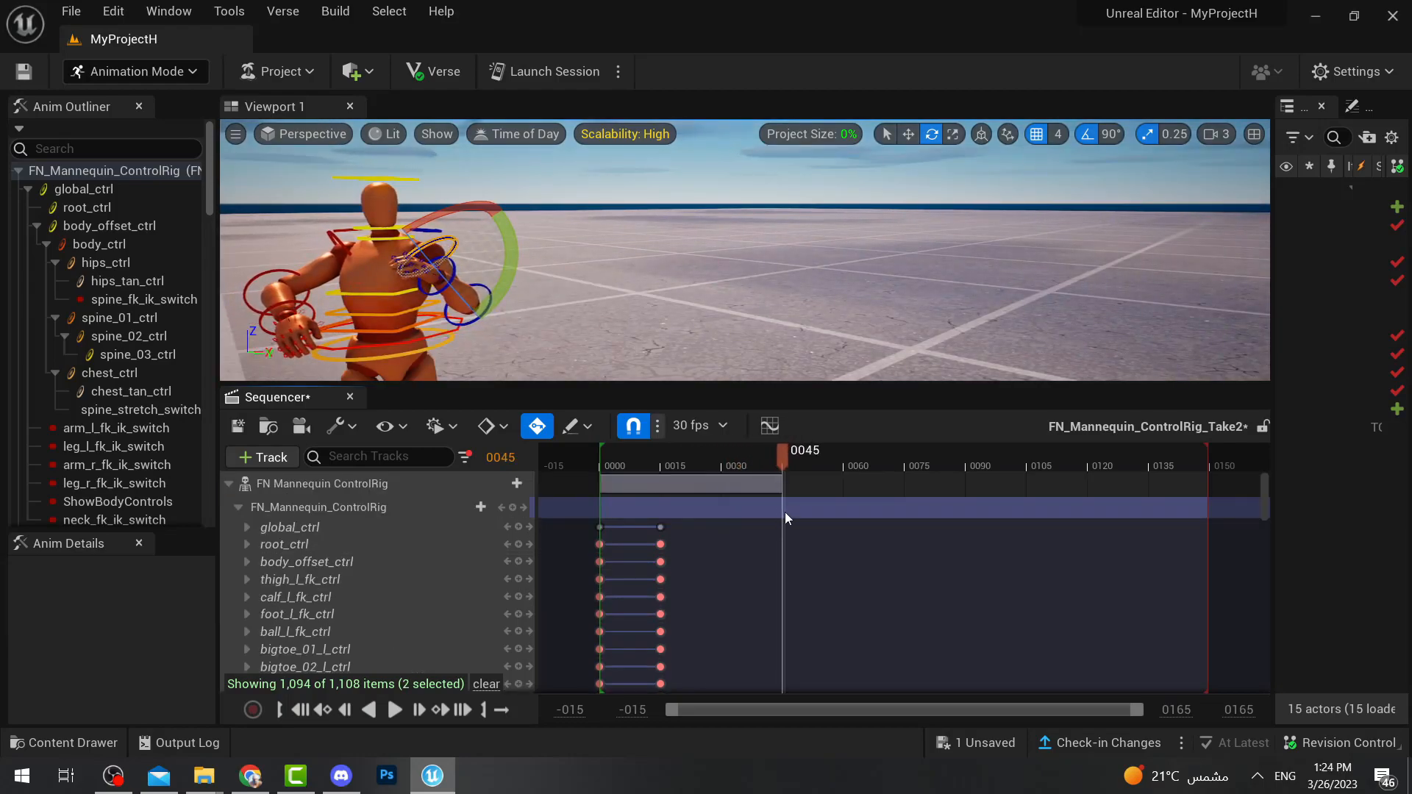
click(516, 507)
click(796, 465)
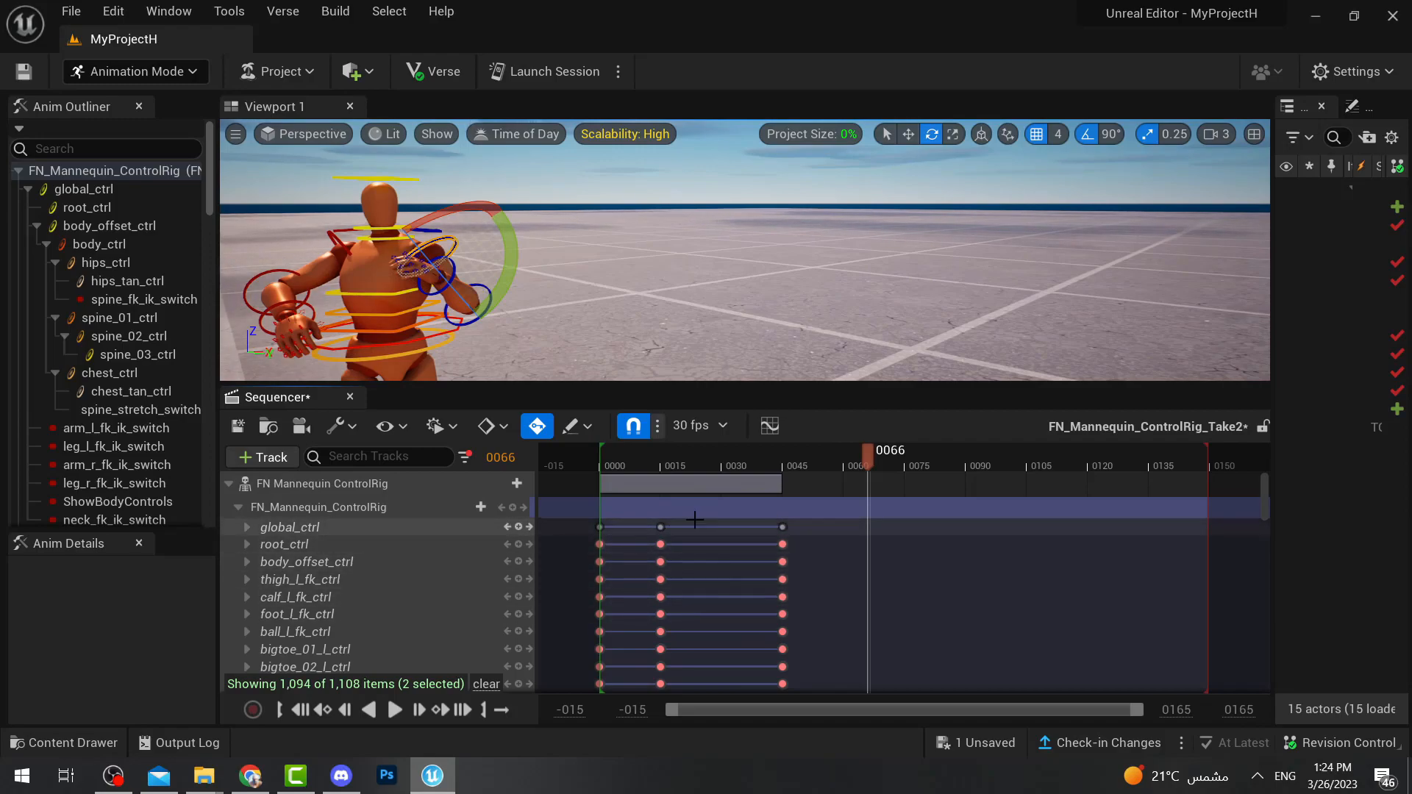
scroll(762, 476, down, 4)
scroll(762, 476, up, 4)
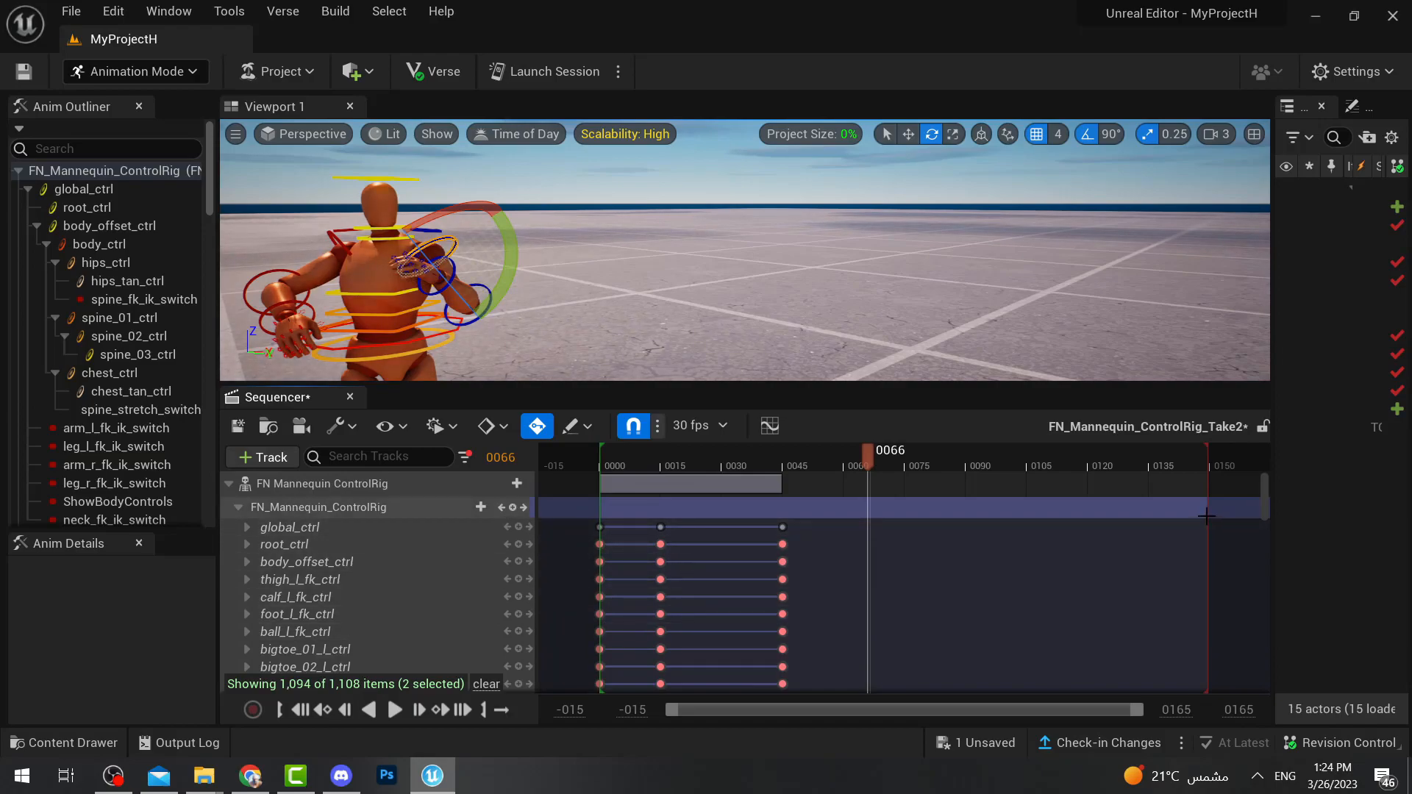
Set the sequence's playback end to frame 45 and play the whole animation from the start to review it.
drag(1202, 449, 783, 449)
drag(865, 476, 598, 508)
scroll(810, 321, down, 6)
scroll(812, 325, up, 8)
scroll(818, 328, down, 6)
right_drag(821, 330, 802, 356)
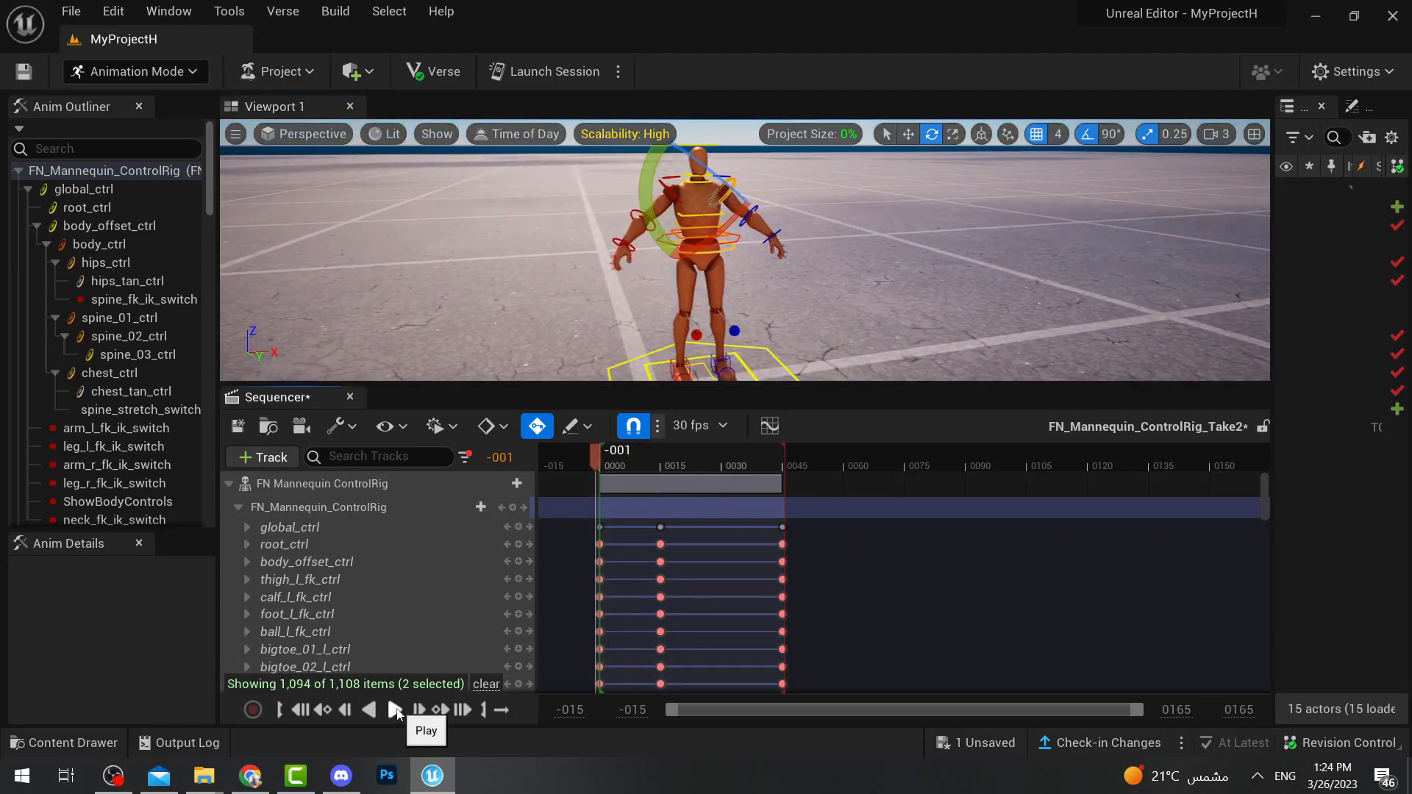
click(394, 710)
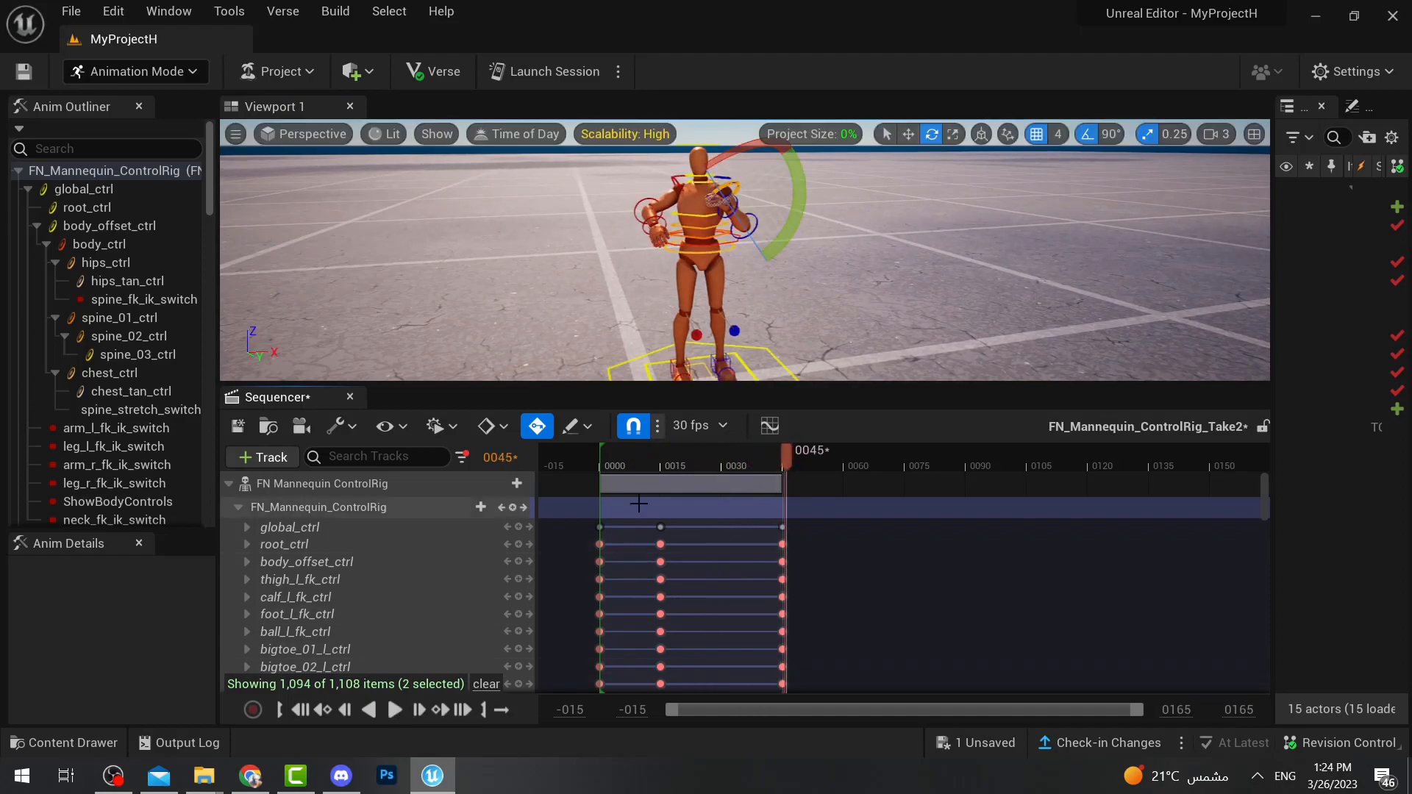
drag(773, 467, 604, 497)
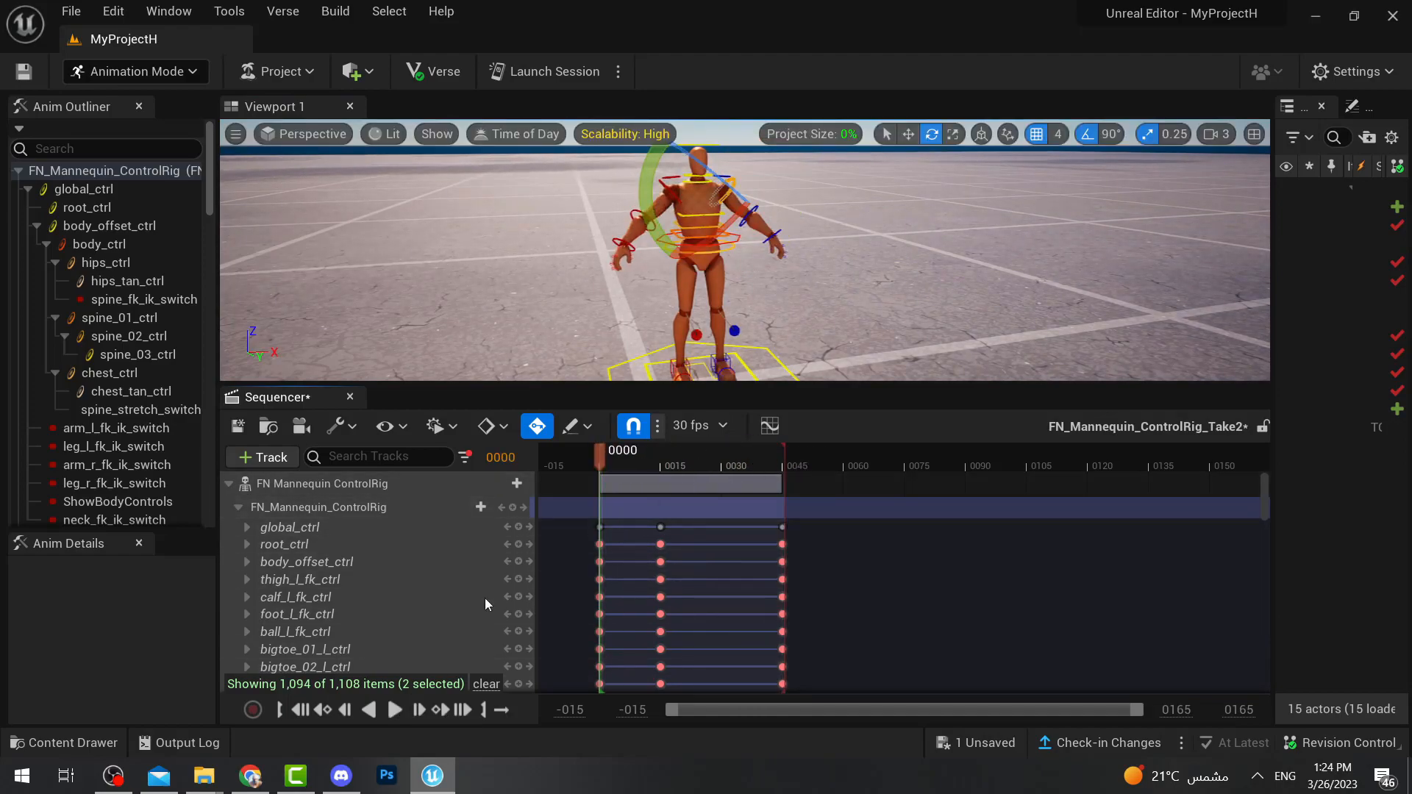
click(394, 710)
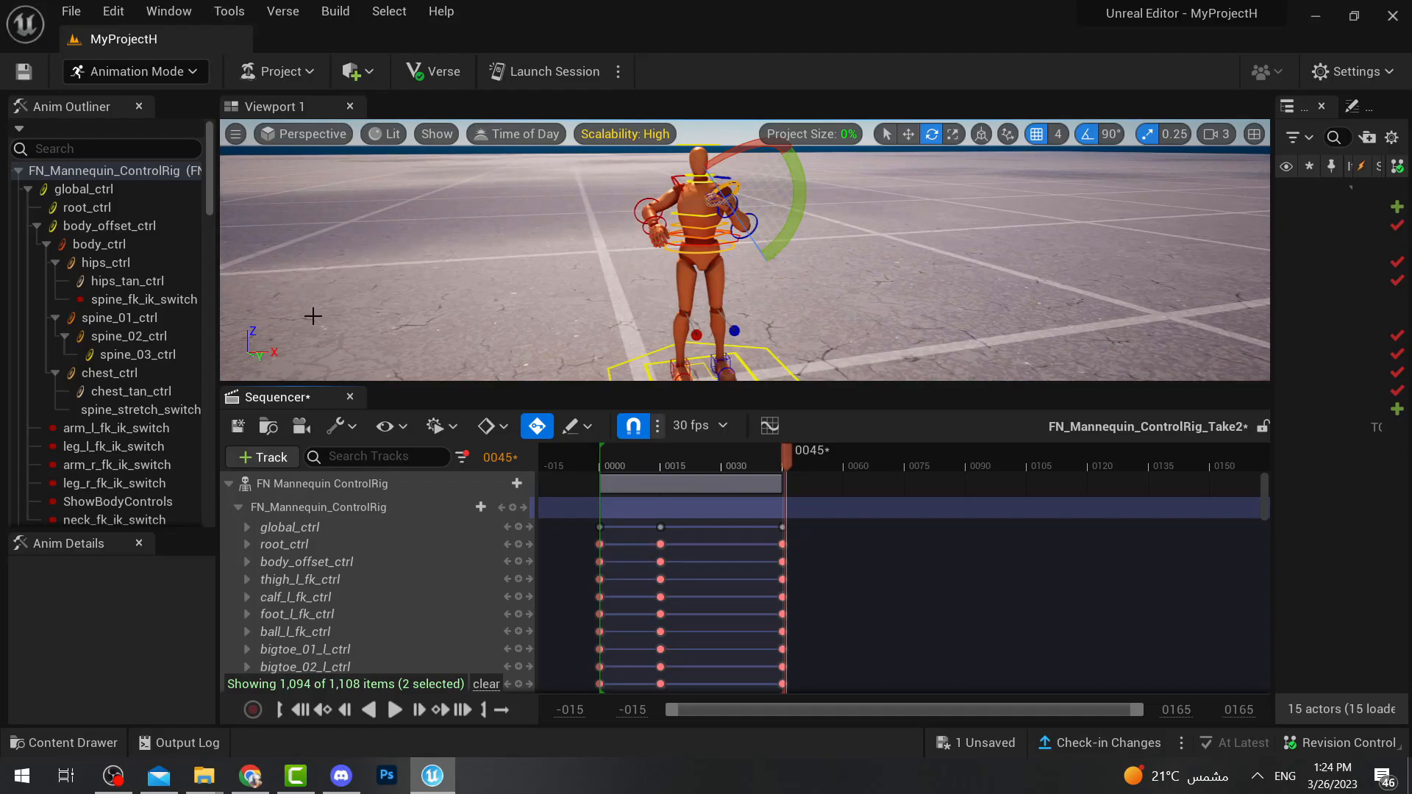
Bake the FN Mannequin ControlRig track to an animation sequence named FN_Mannequin_Skeleton_Sequence1 in MyProjectH Content, keeping the default export options.
click(239, 507)
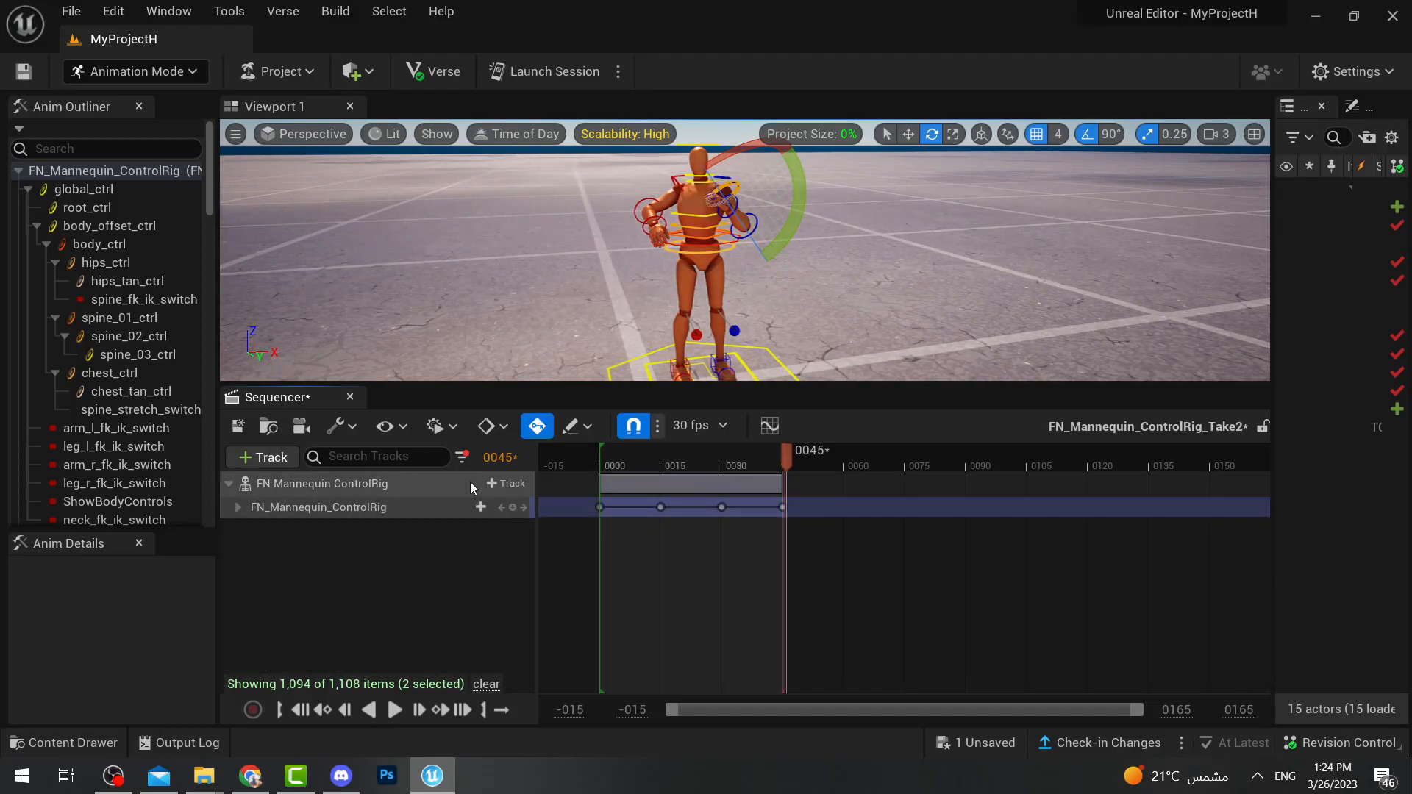
right_click(422, 486)
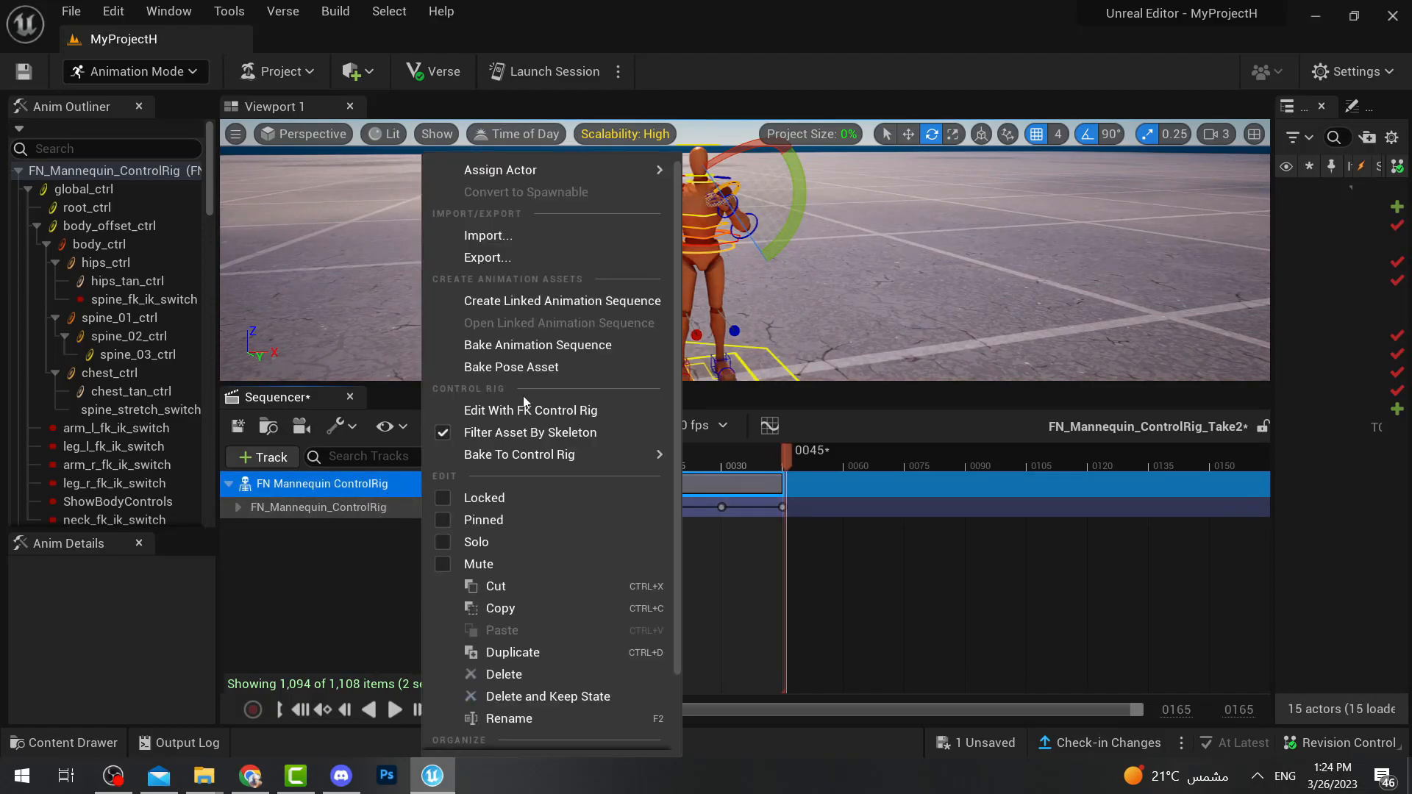
click(529, 345)
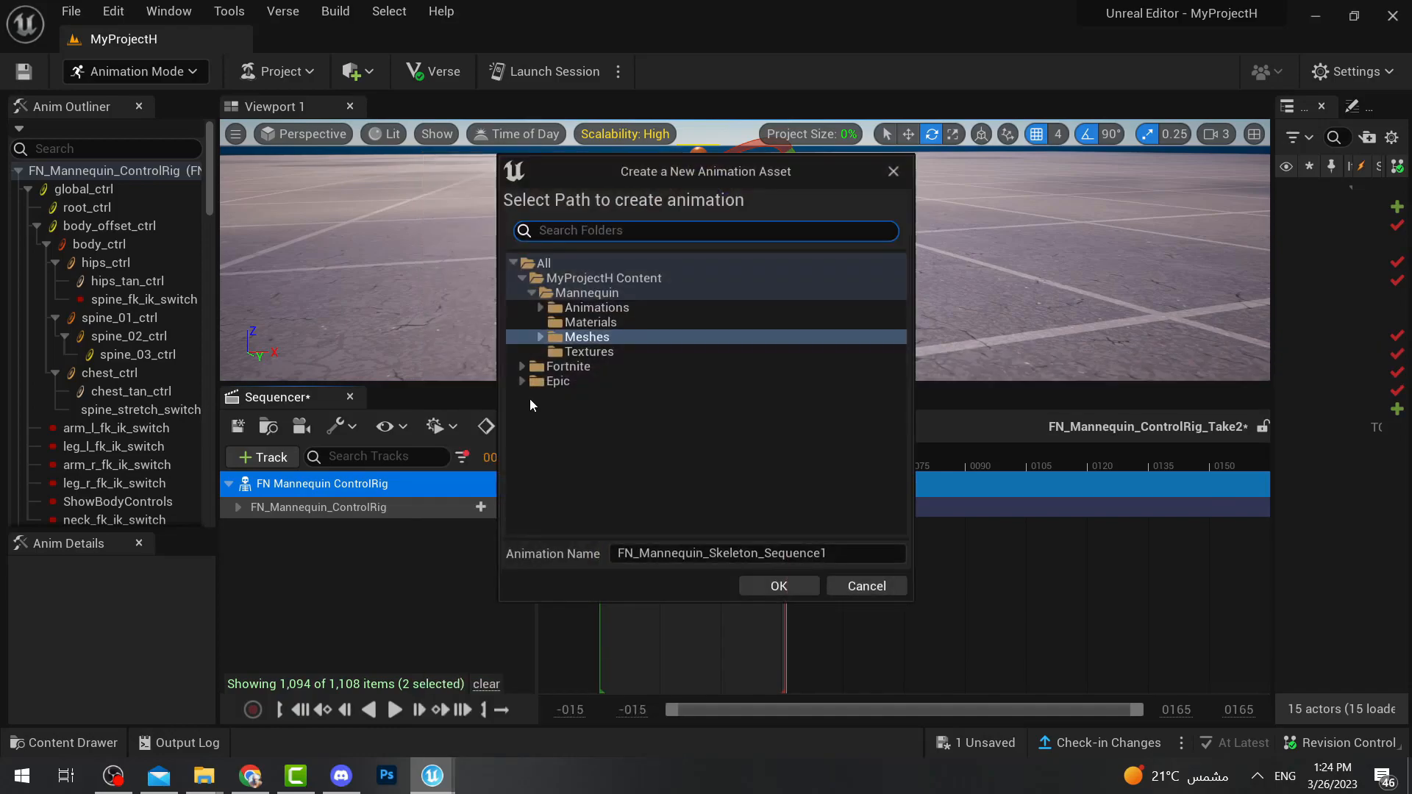
click(594, 279)
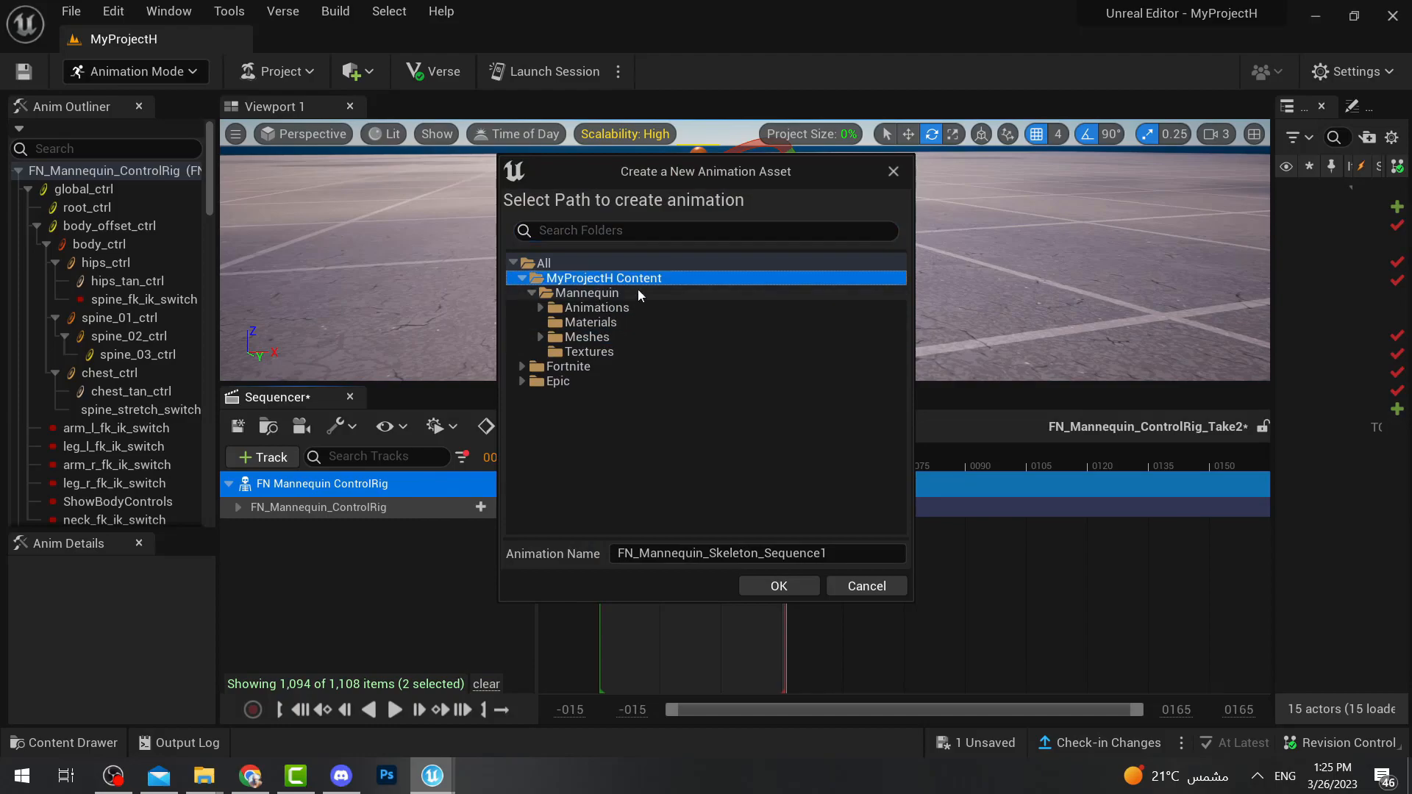
click(782, 586)
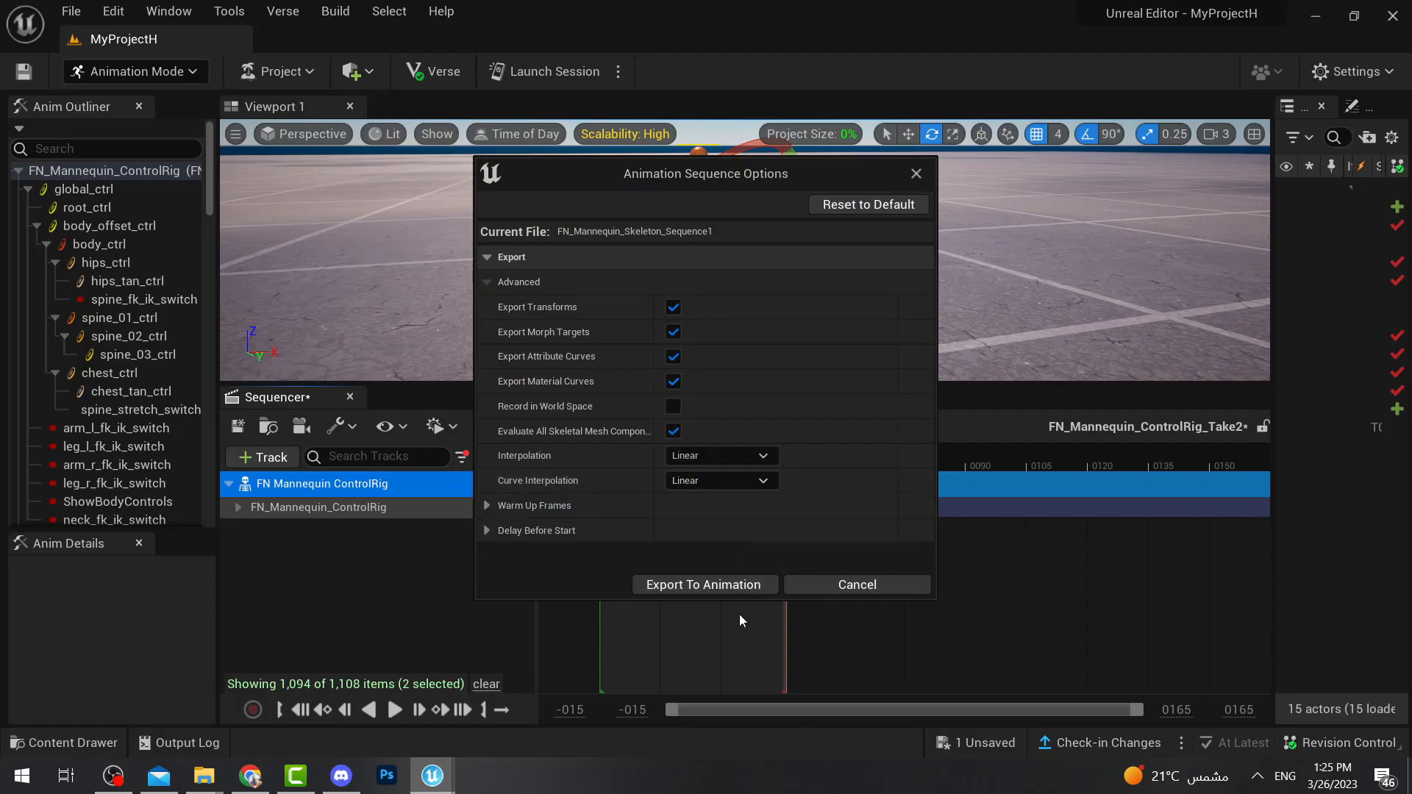
click(731, 588)
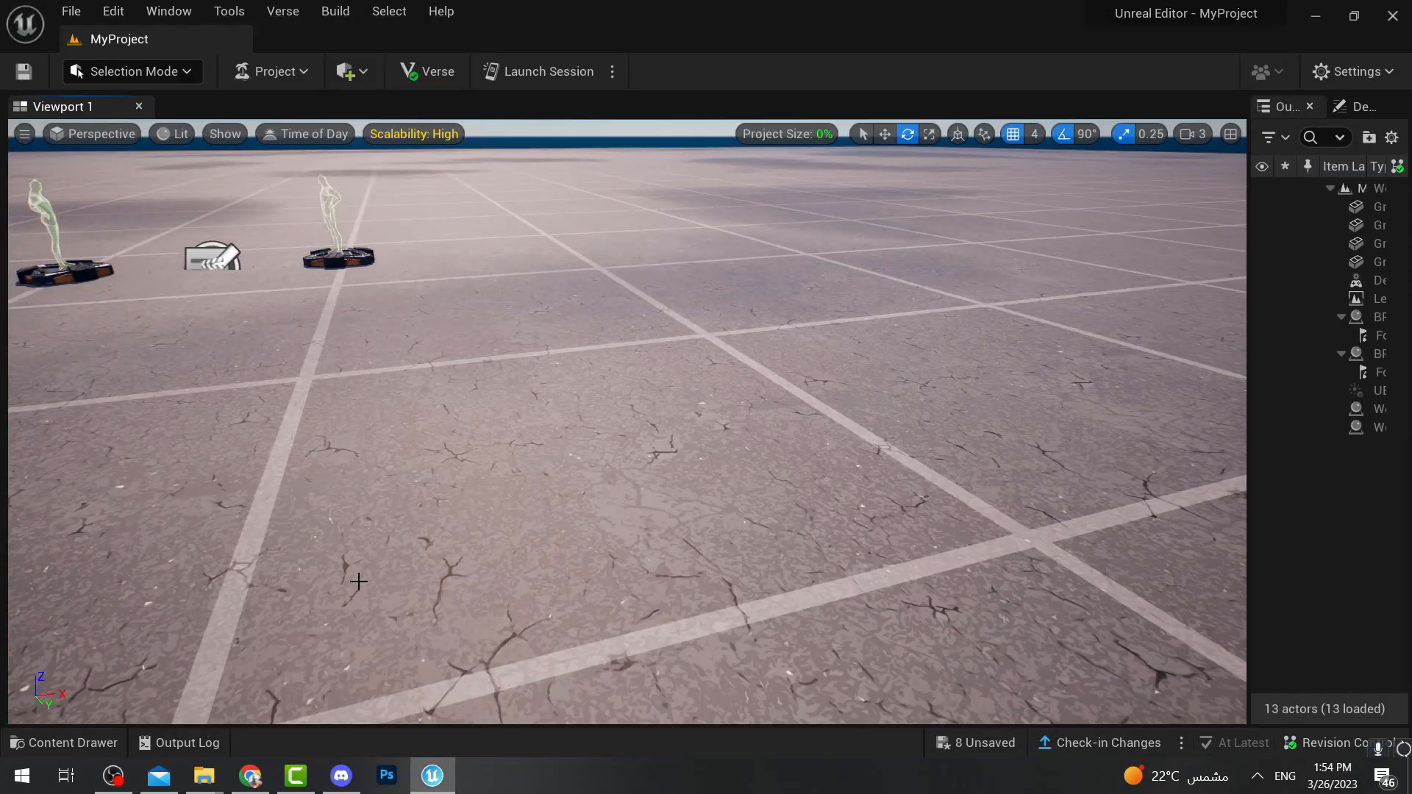
Place the FN_Mannequin_Skeleton_Sequence animation from MyProject Content into the level and frame the mannequin in view.
click(70, 743)
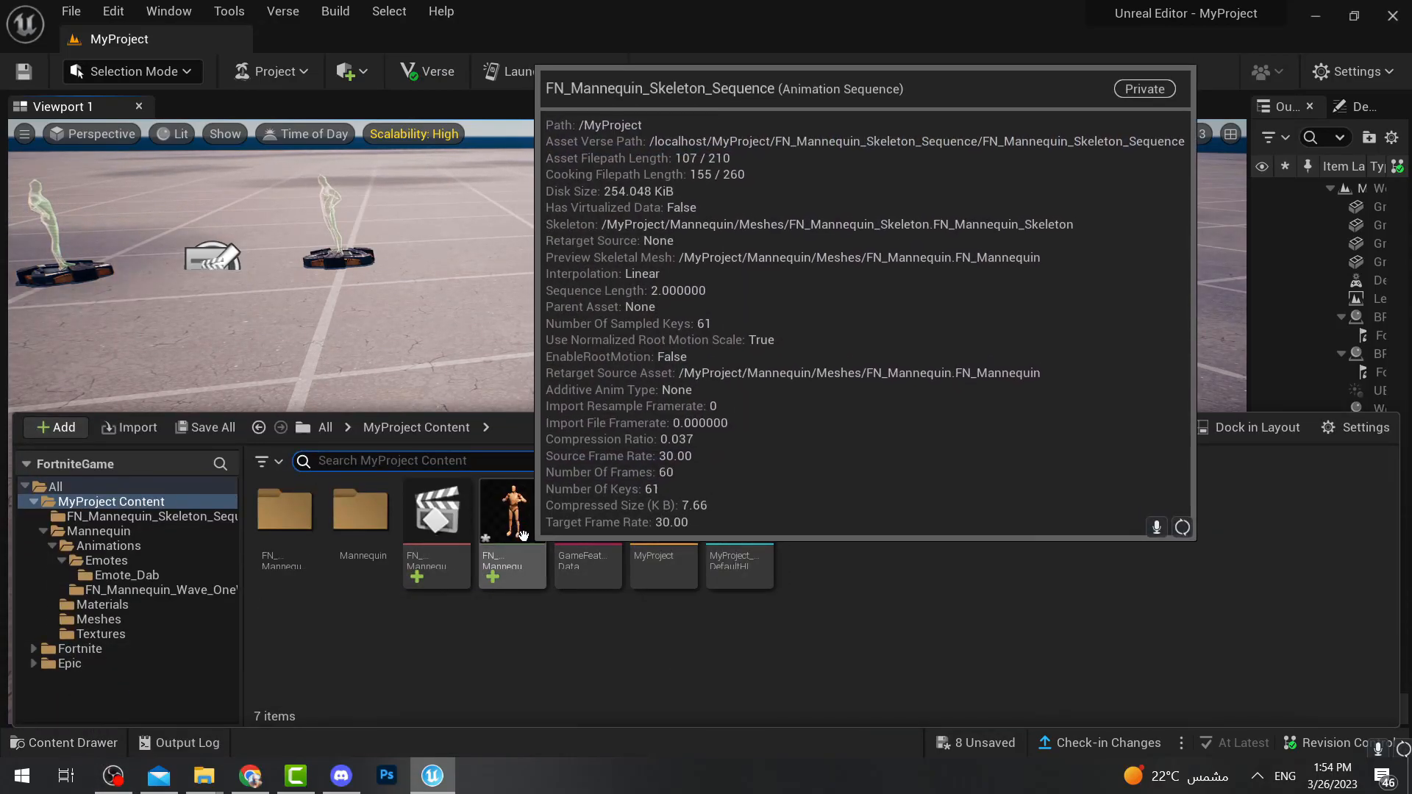
drag(514, 535, 596, 398)
key(w)
right_drag(596, 397, 558, 473)
key(a)
key(w)
key(d)
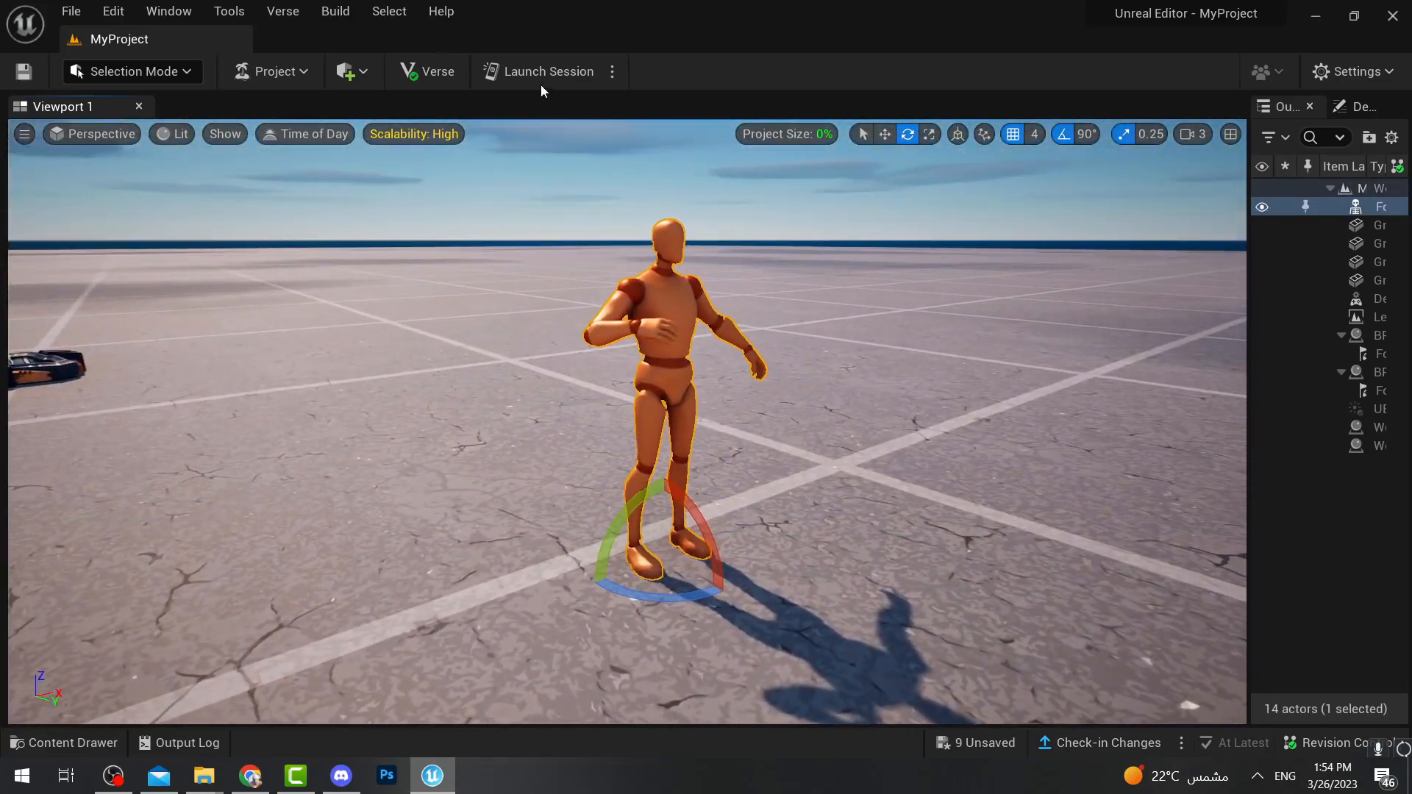
Open the FN_Mannequin_Skeleton_Sequence asset for inspection, then browse to the Mannequin folder in MyProject Content.
click(72, 743)
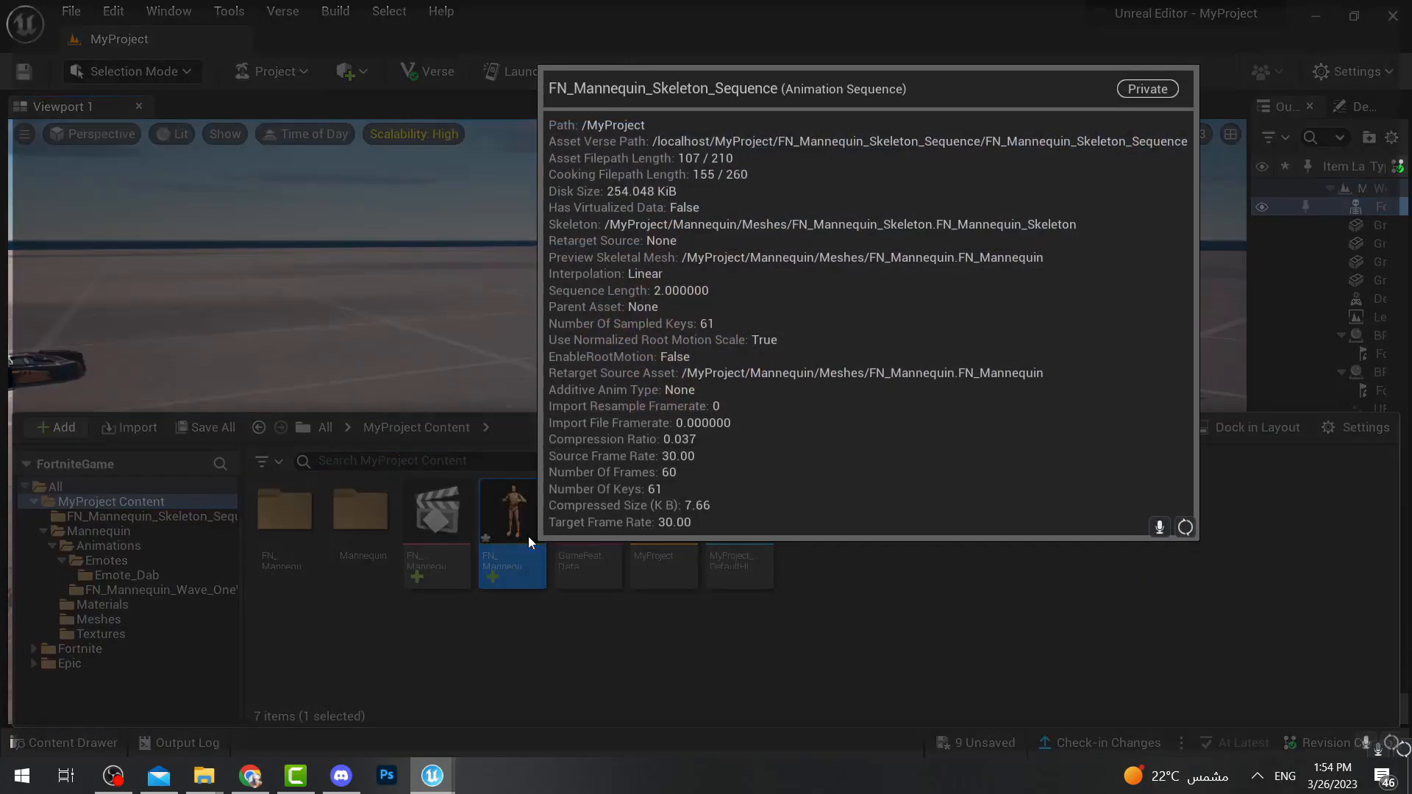
double_click(528, 535)
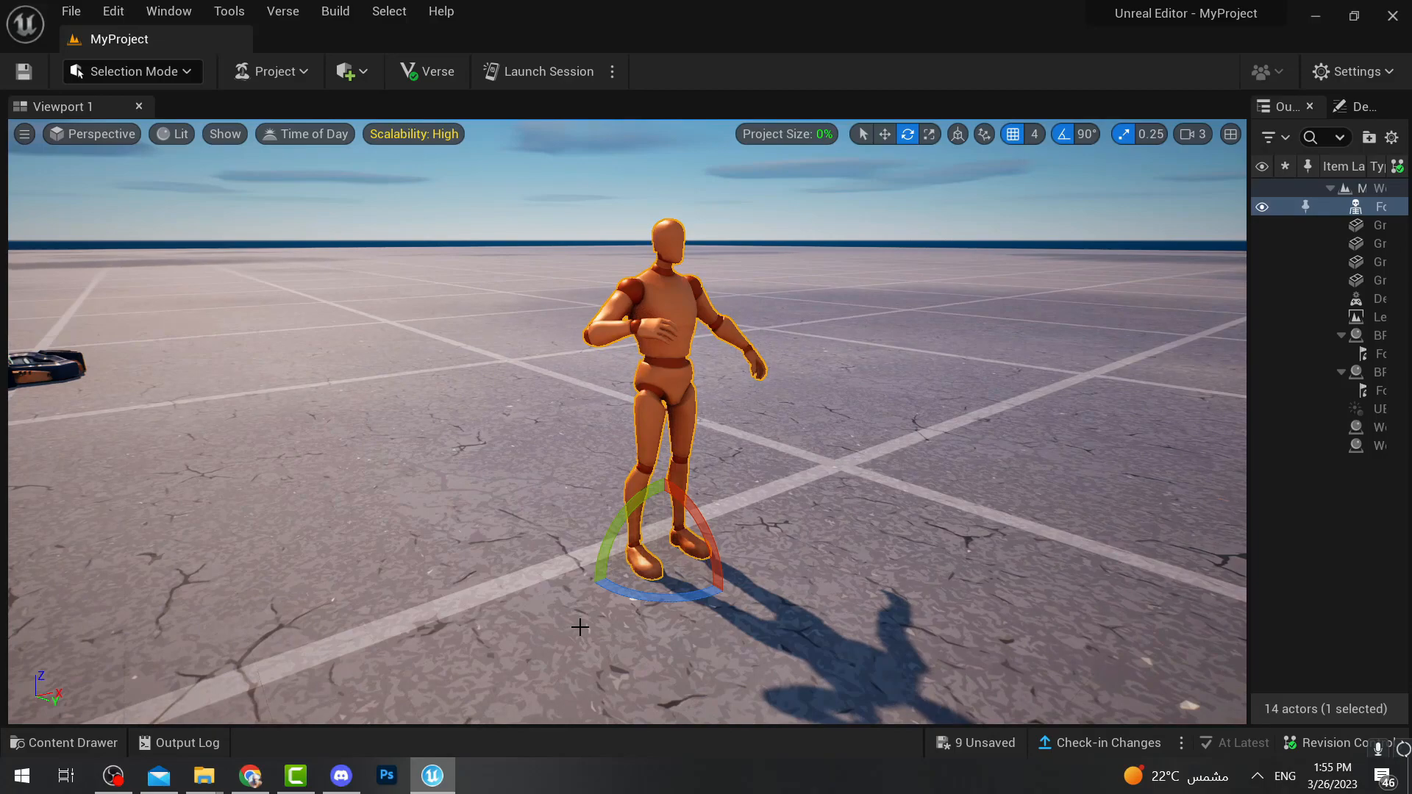
click(70, 743)
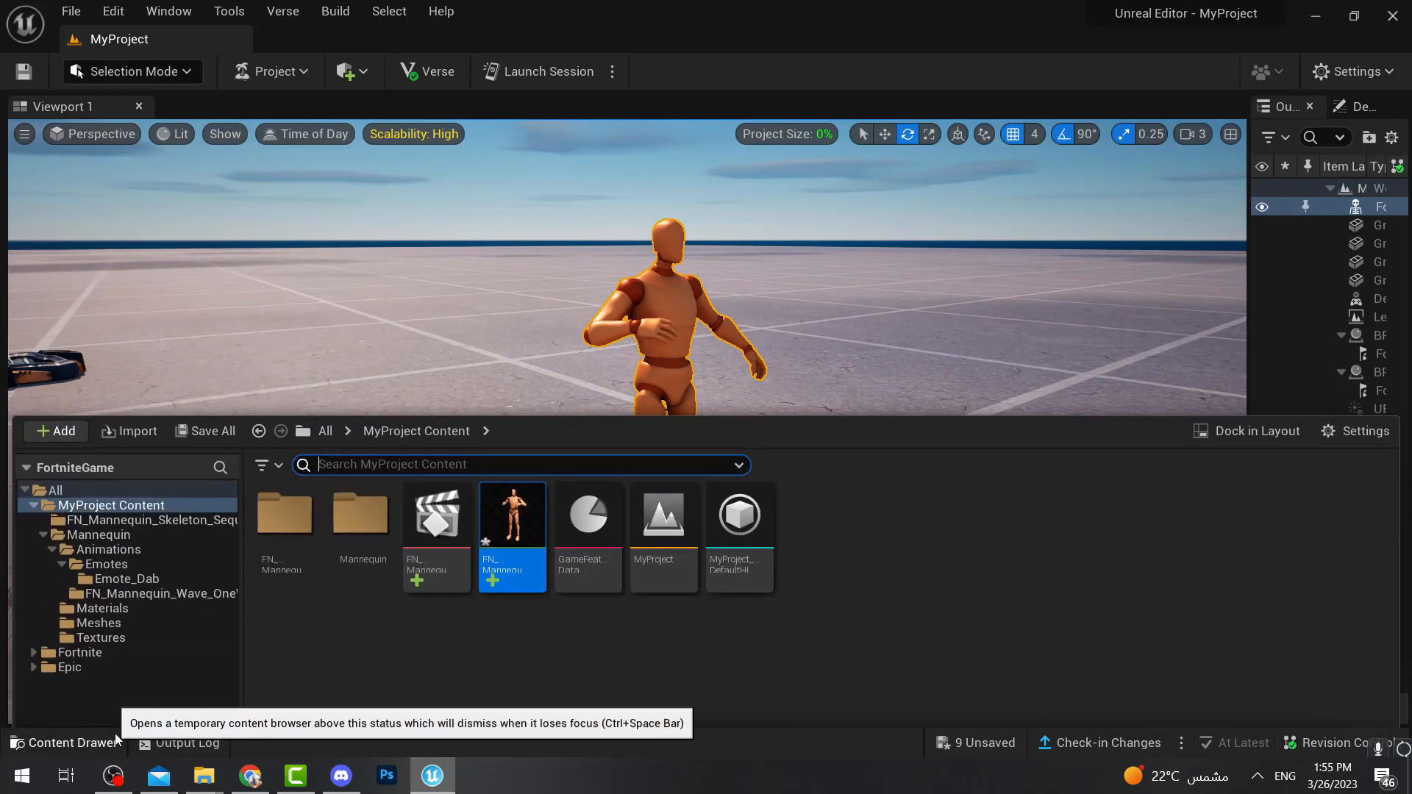
click(99, 531)
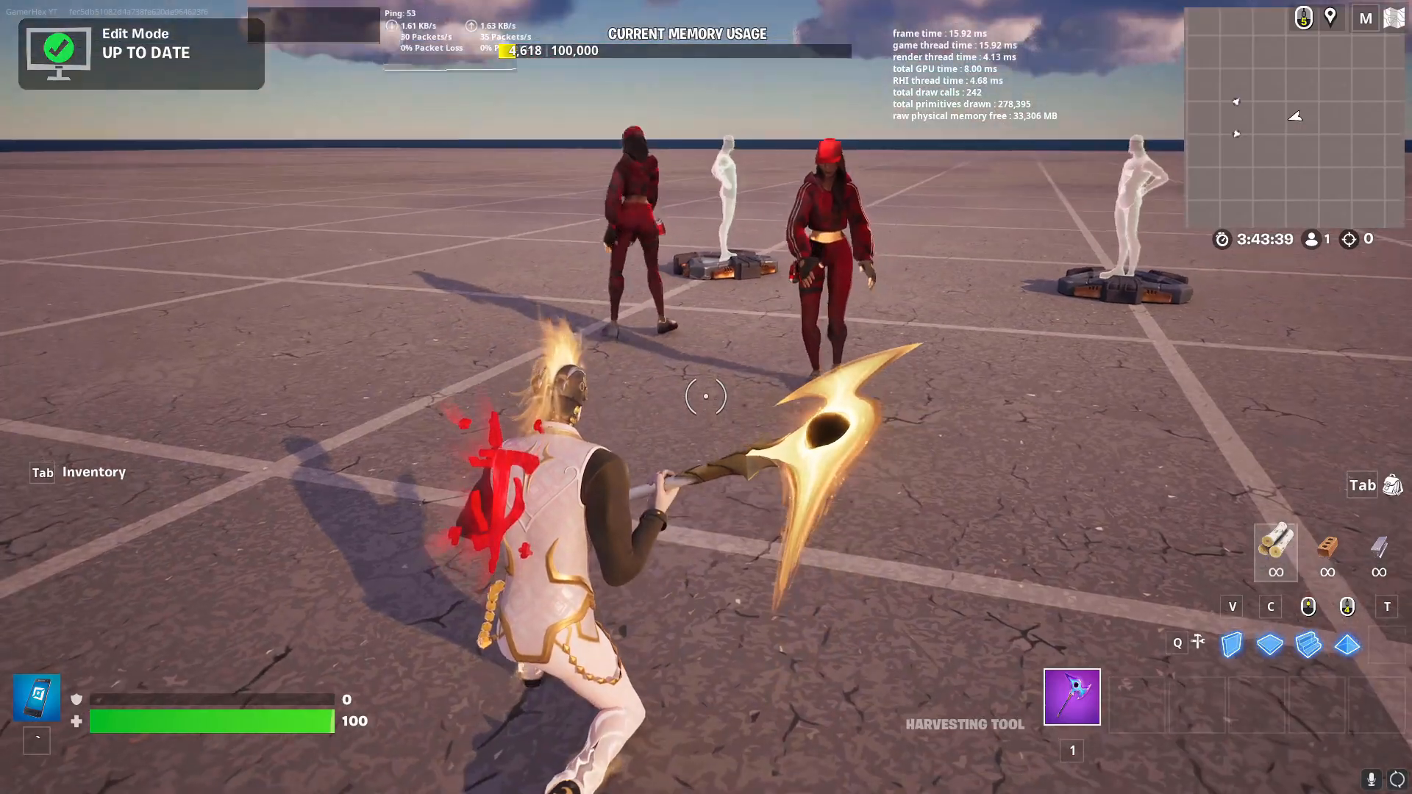
Move around the animated characters in the launched Fortnite session to examine their motion.
click(706, 398)
key(a)
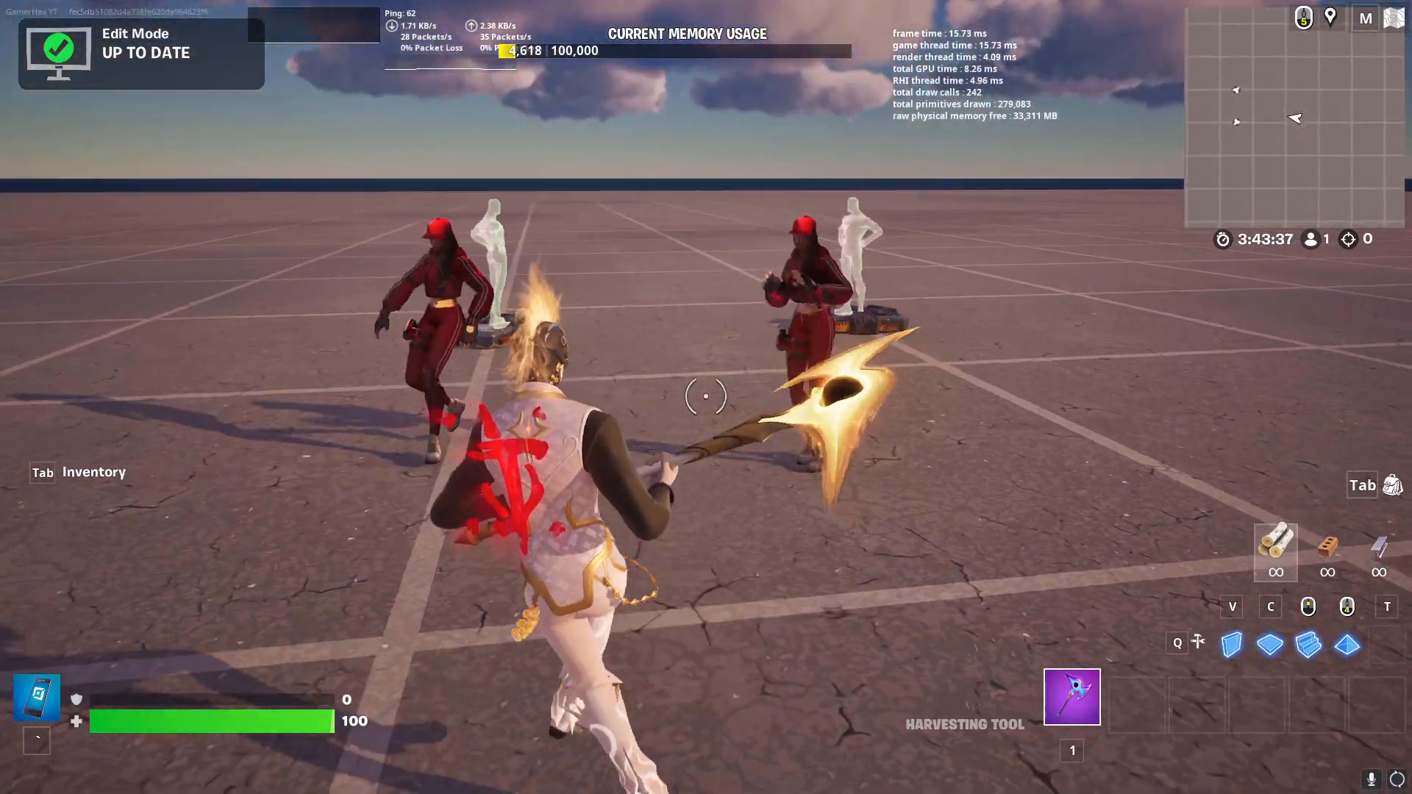
key(d)
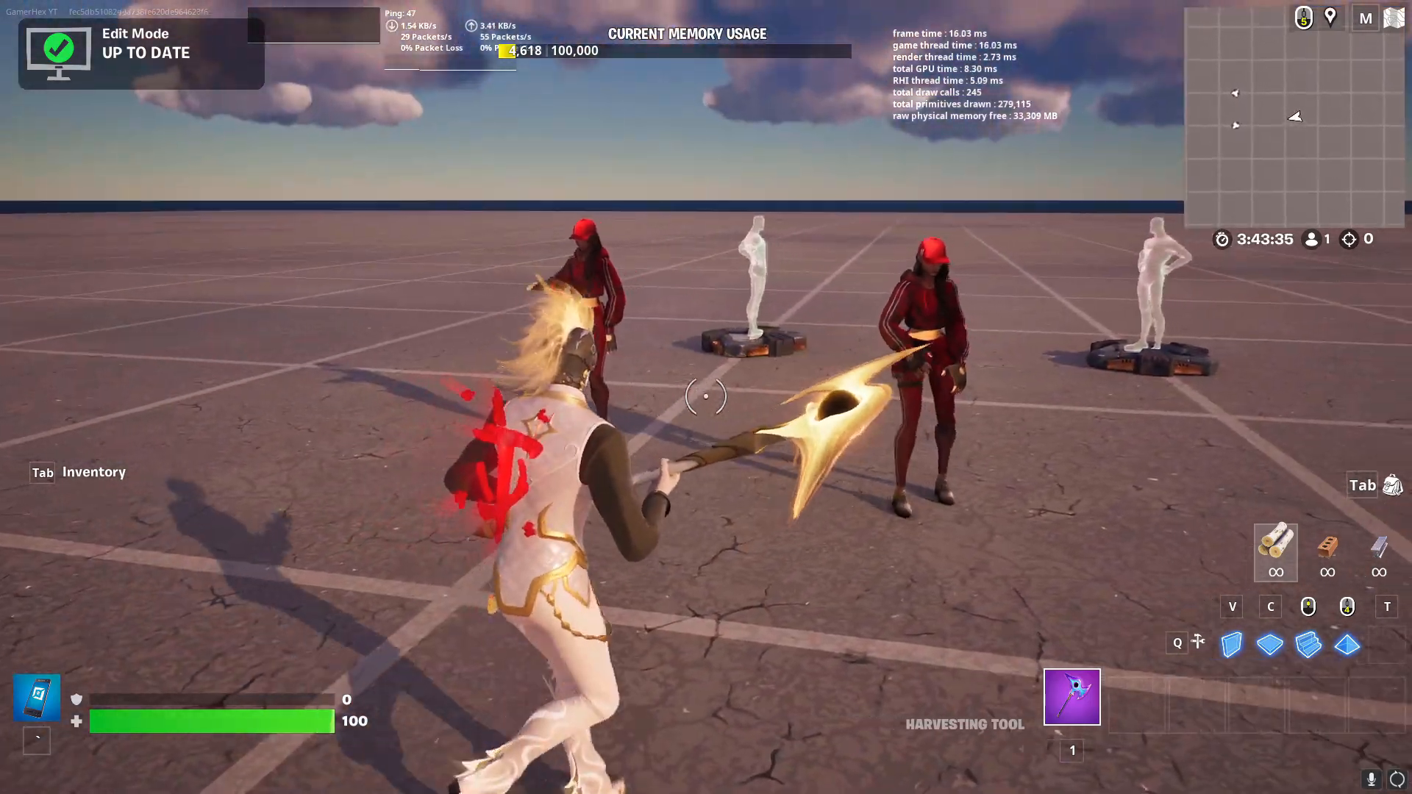
key(d)
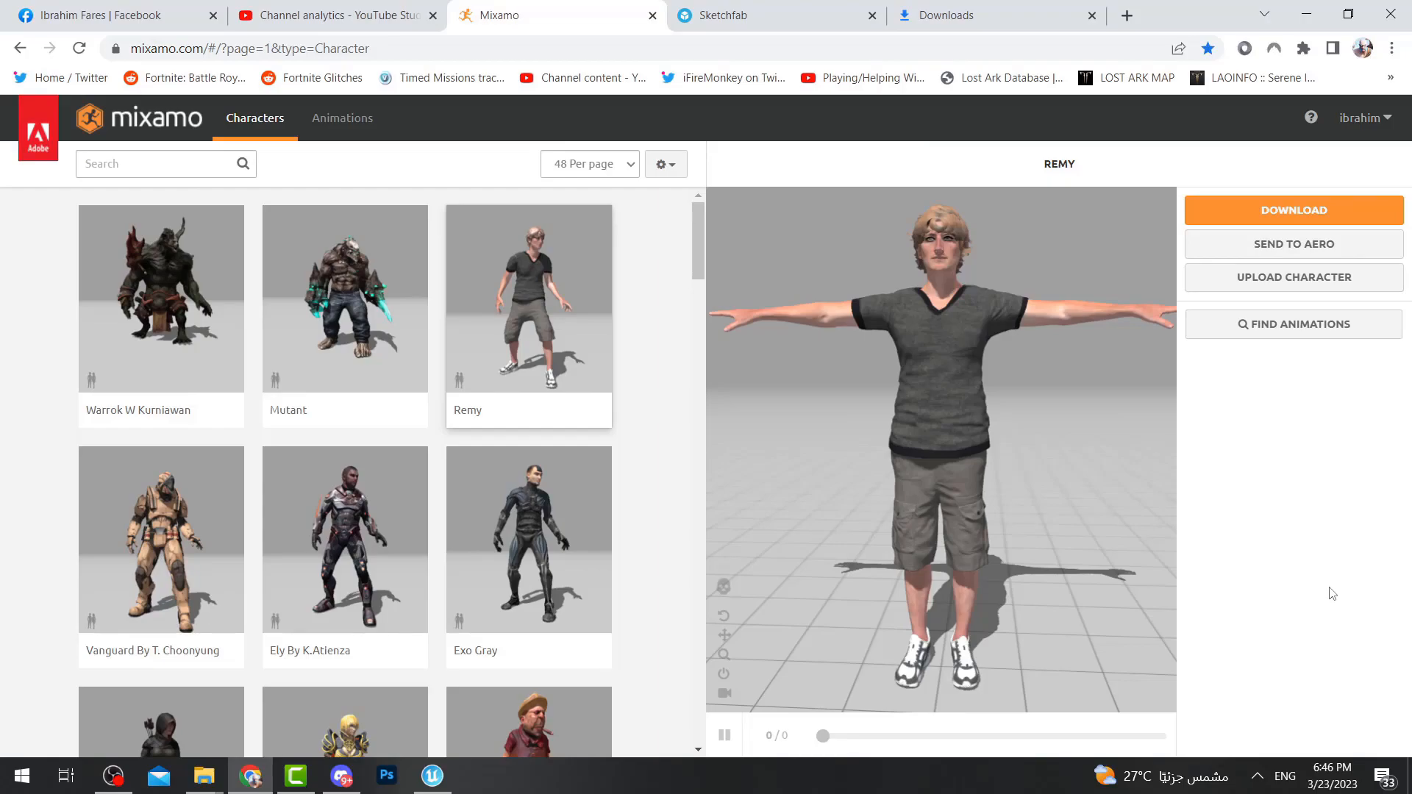
drag(133, 48, 282, 48)
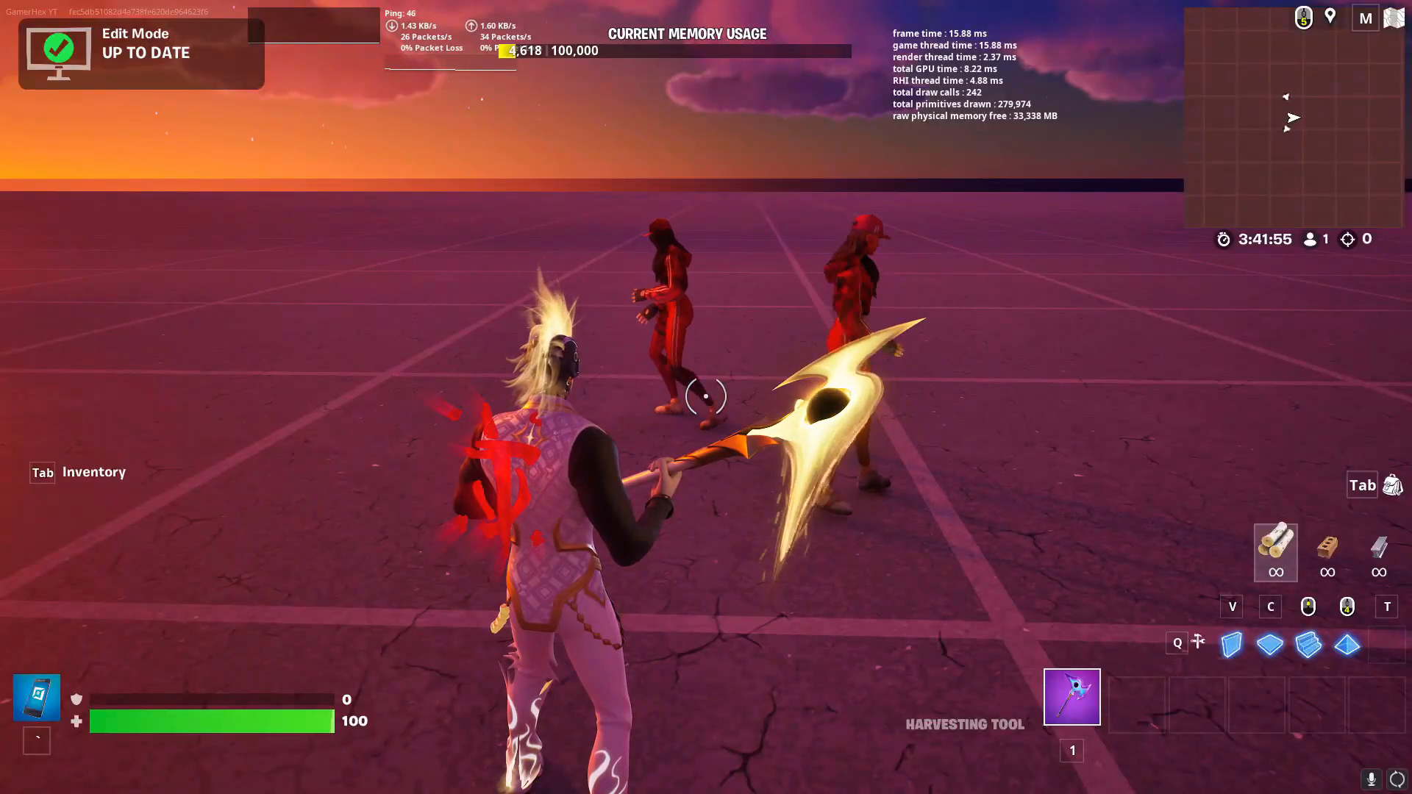